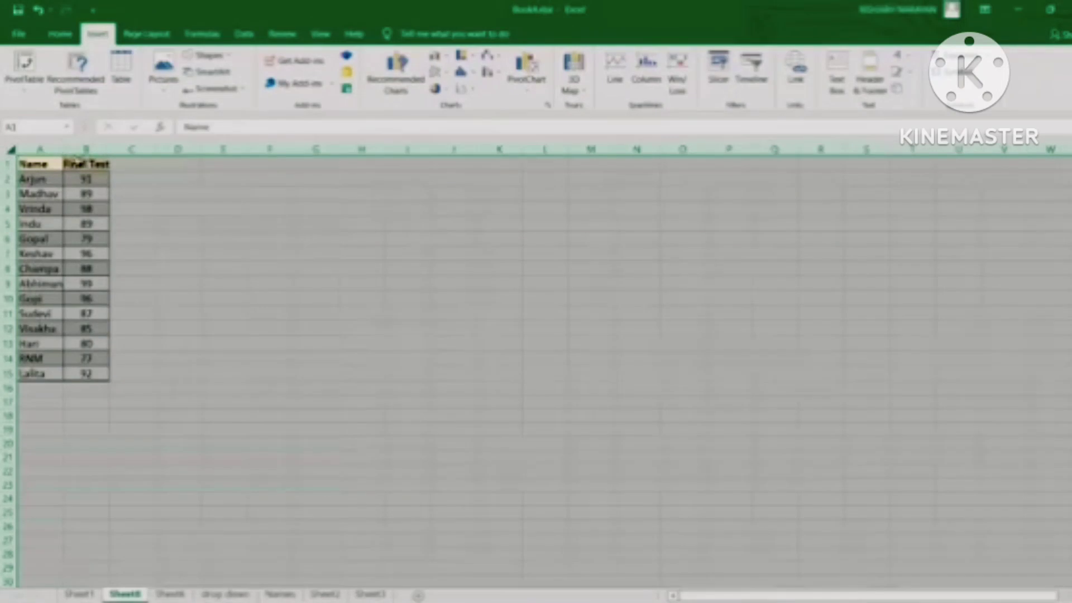
AutoFit the columns of the worksheet so the full names and the Final Test header fit.
double_click(65, 150)
left_click(152, 239)
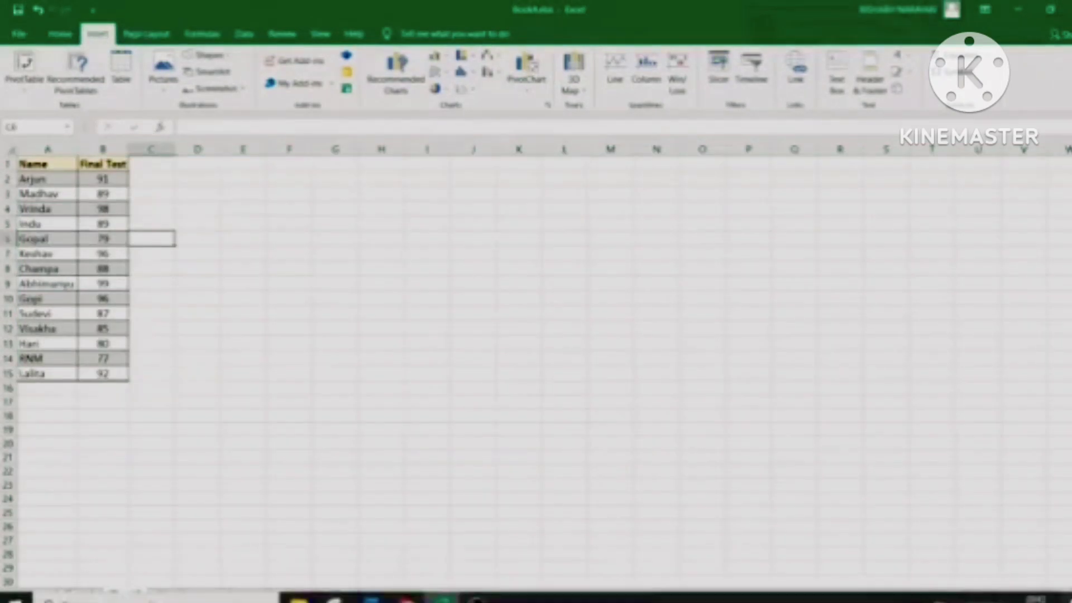
scroll(574, 426, "up", 4)
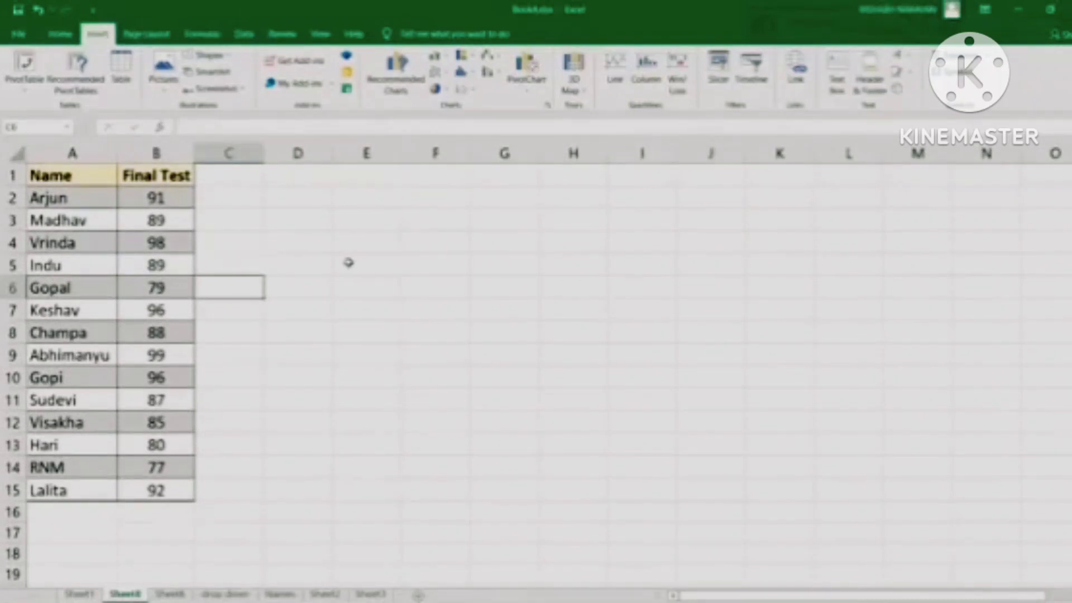
Open the recommended charts for the Name and Final Test data in A1:B15.
left_click(65, 176)
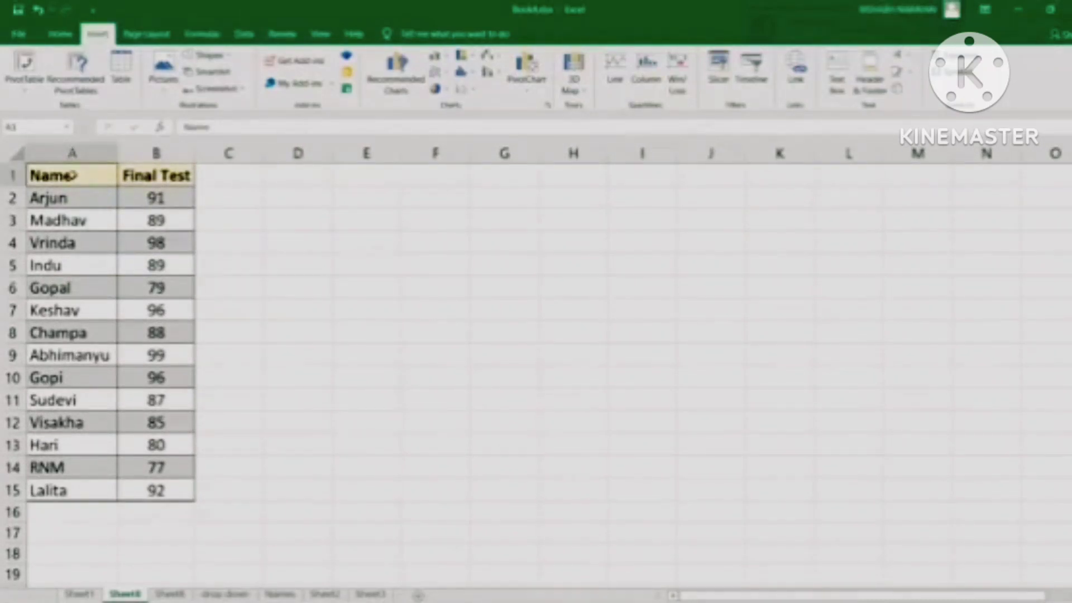
left_click_drag(71, 177, 168, 488)
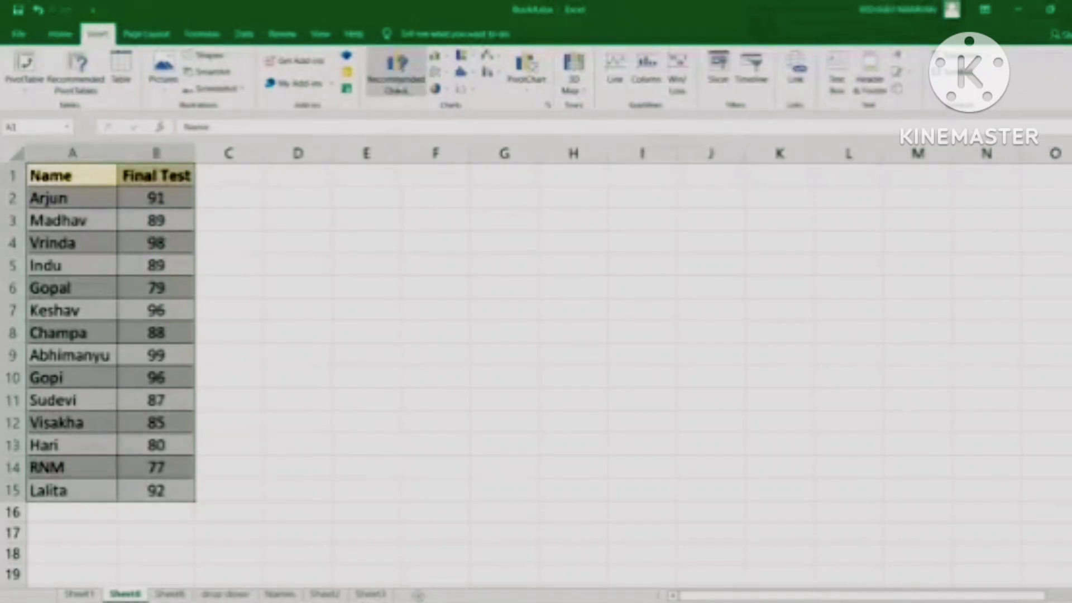
left_click(397, 73)
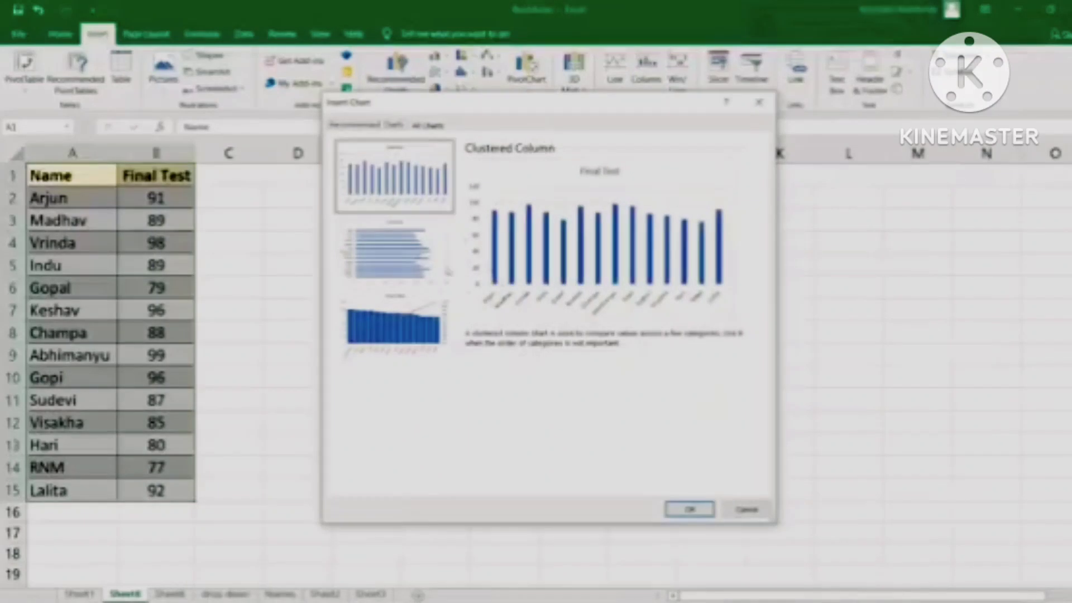
Preview the recommended charts for the test data, ending on Clustered Column.
left_click(395, 254)
left_click(420, 332)
left_click(394, 254)
left_click(398, 205)
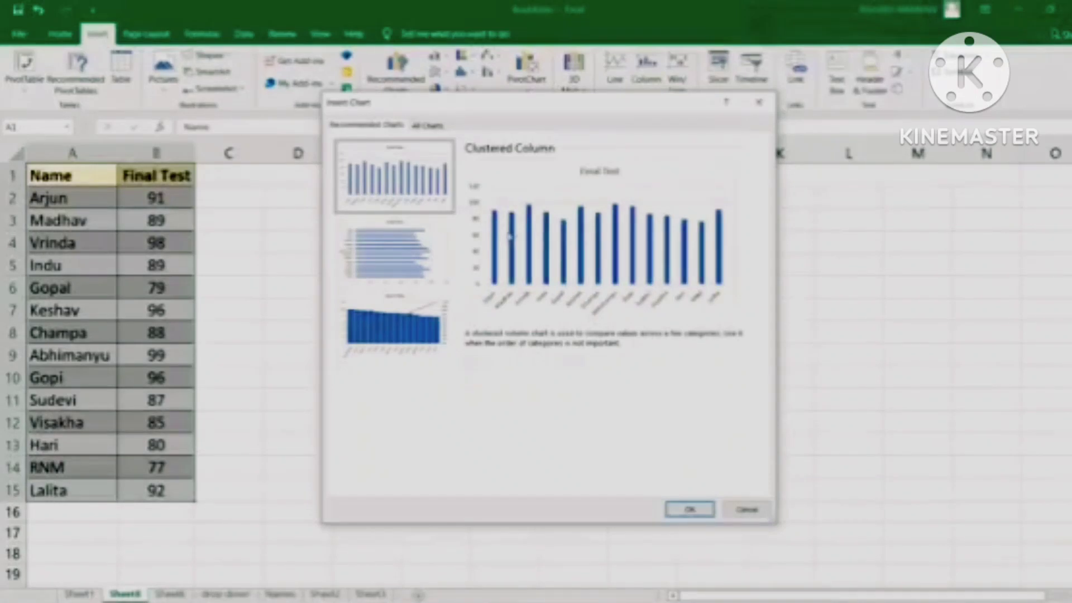
Browse all available chart types, previewing Line, Pie, Bar, Area, Stock, Surface, Treemap and Histogram for the data.
left_click(436, 129)
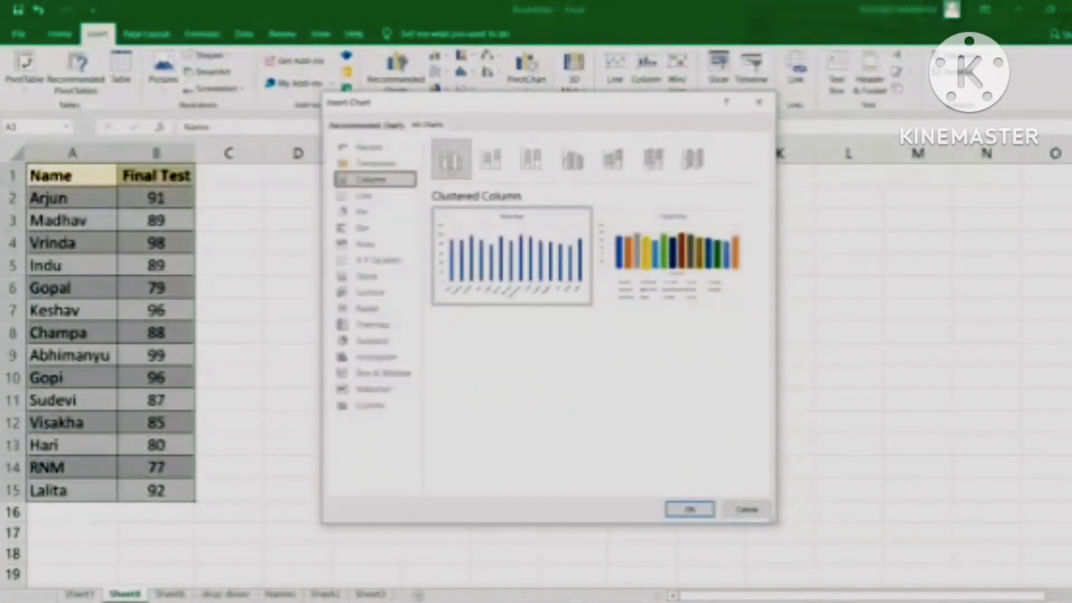
left_click(373, 196)
left_click(375, 212)
left_click(379, 228)
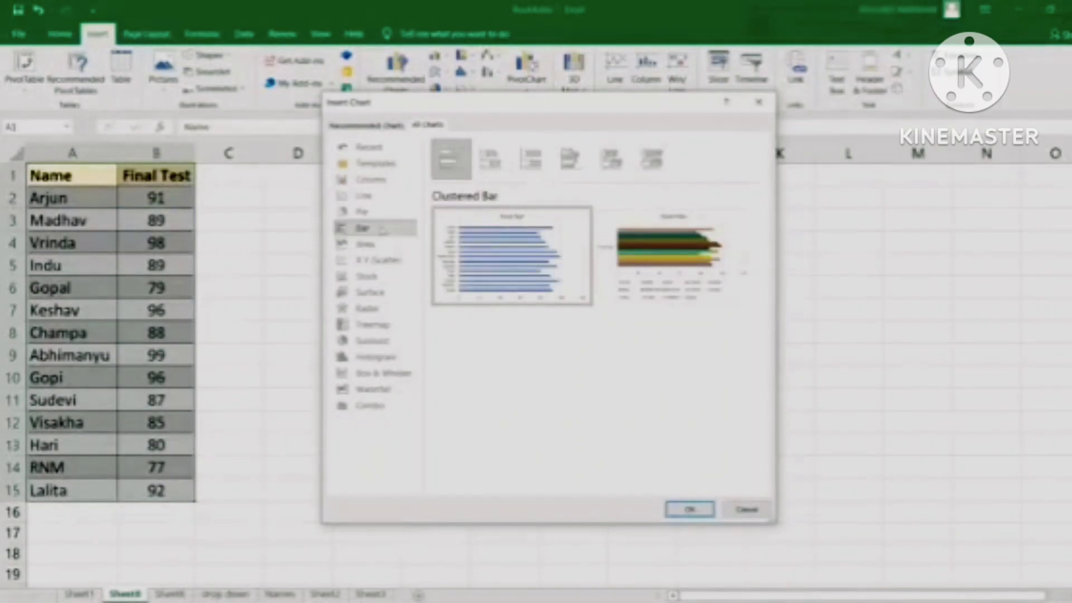
left_click(378, 212)
left_click(381, 197)
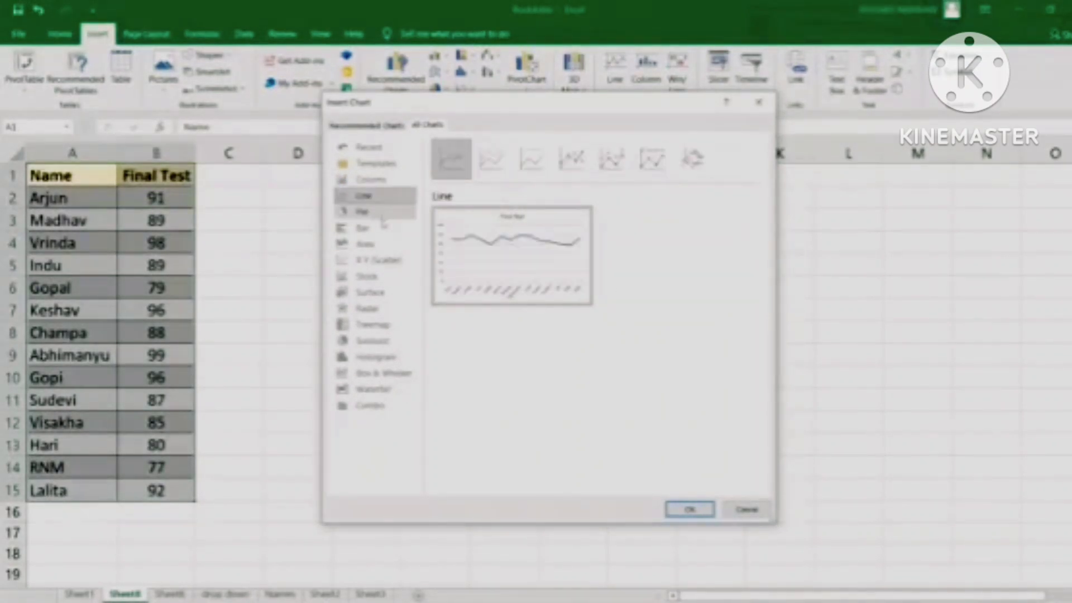
left_click(378, 244)
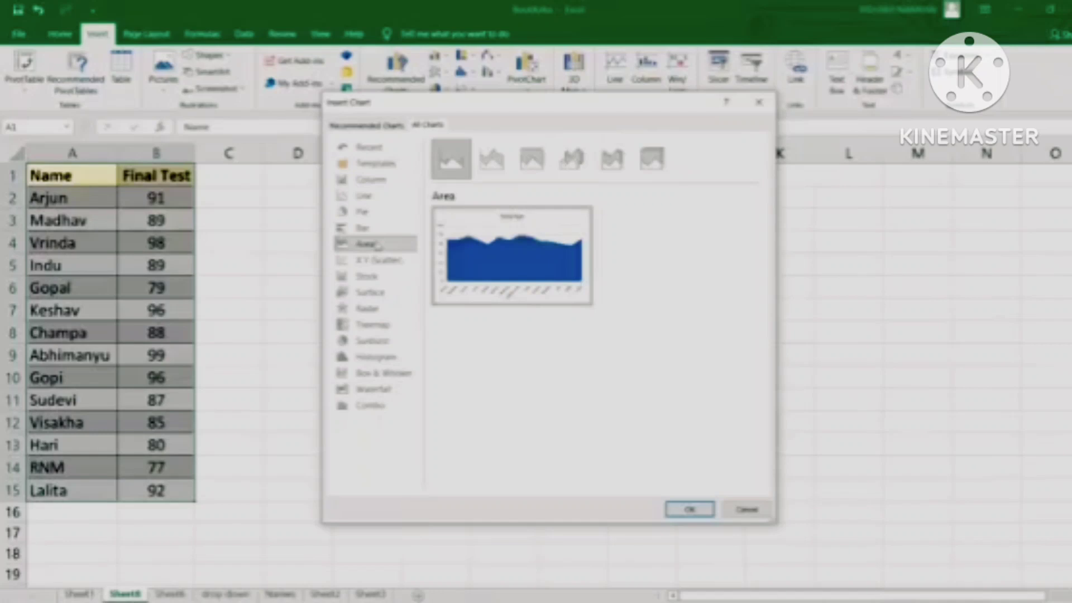
left_click(373, 276)
left_click(374, 292)
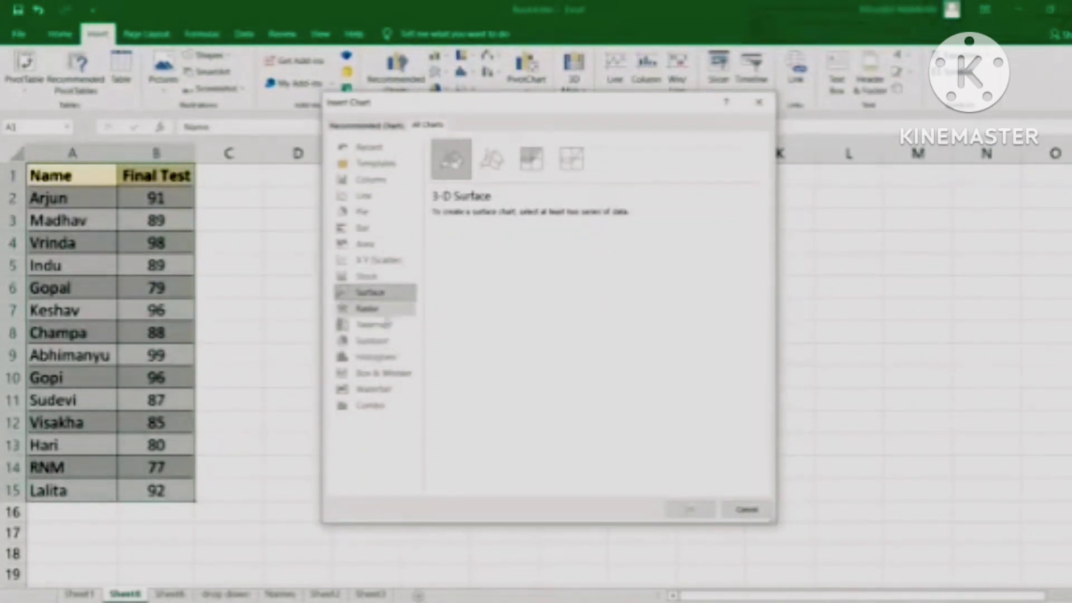
left_click(390, 326)
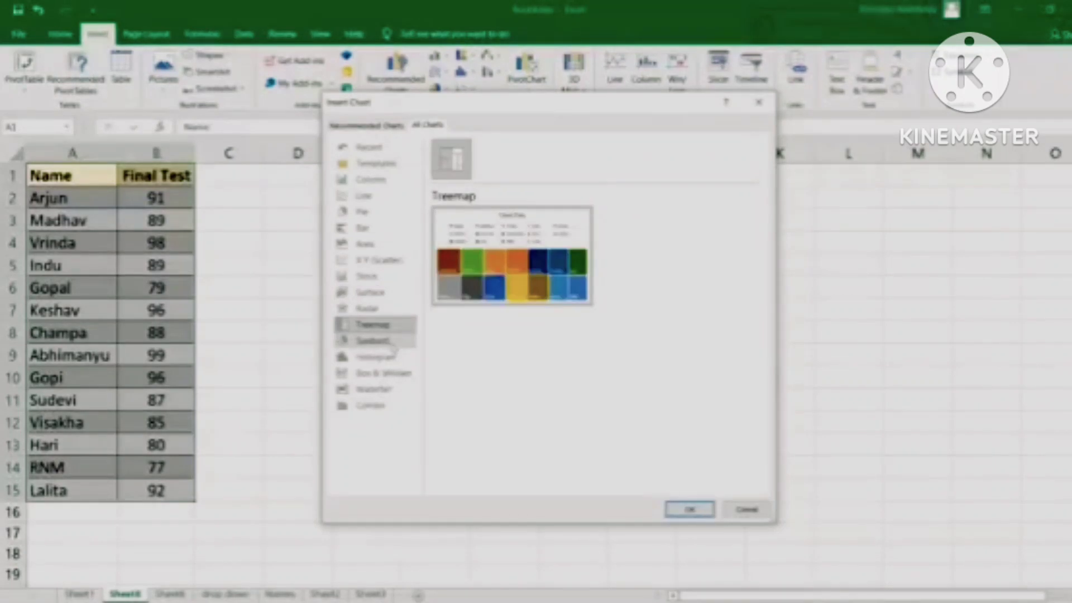
left_click(385, 357)
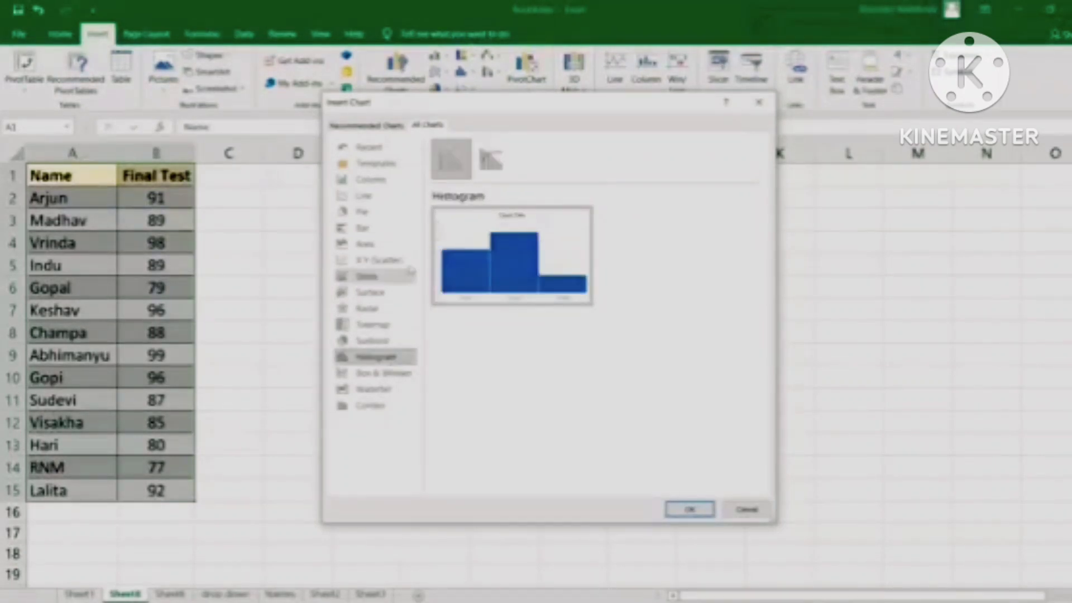
Insert a Clustered Column chart using the variant that shows all scores as one series by student name.
left_click(389, 180)
mouse_move(559, 280)
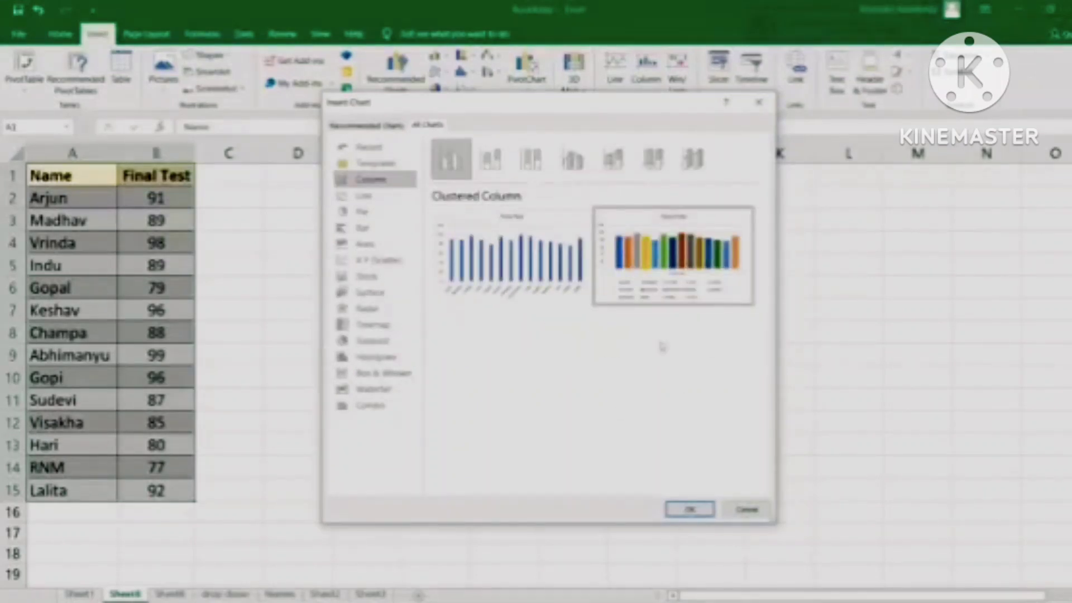
mouse_move(675, 274)
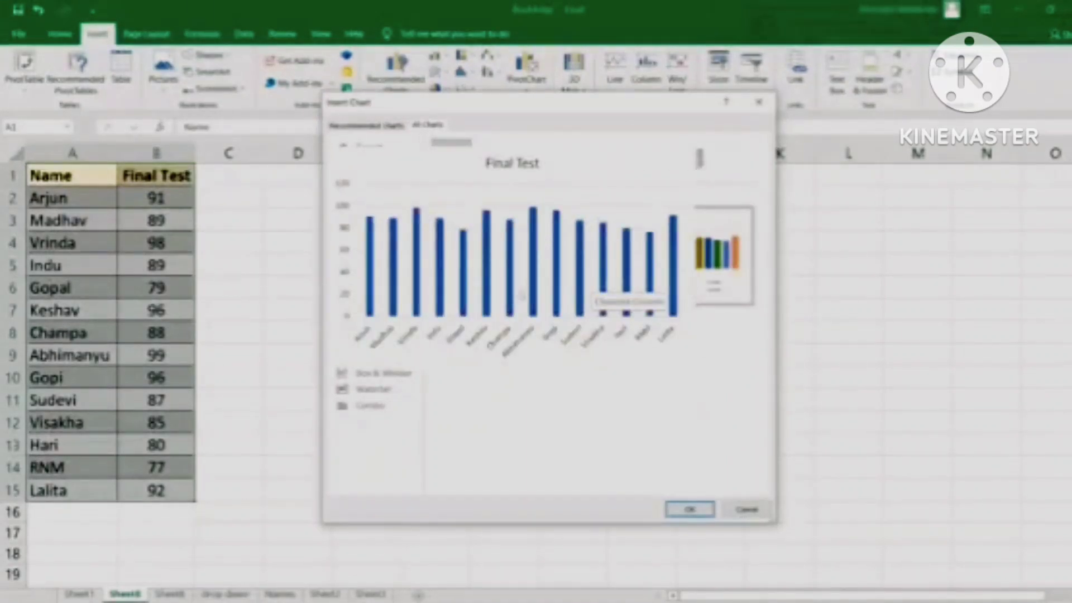
mouse_move(732, 278)
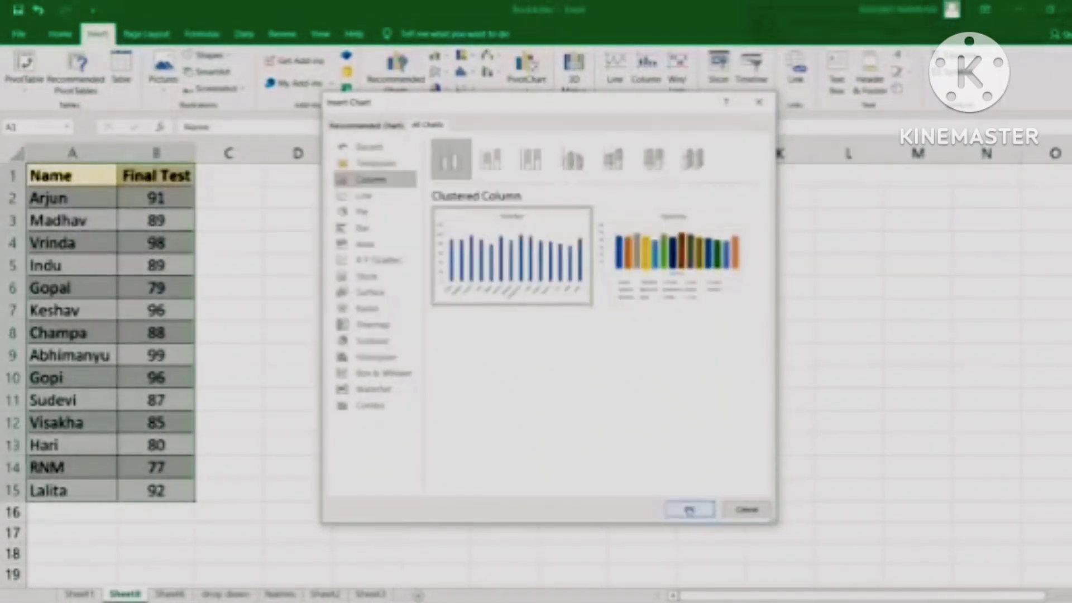
left_click(690, 510)
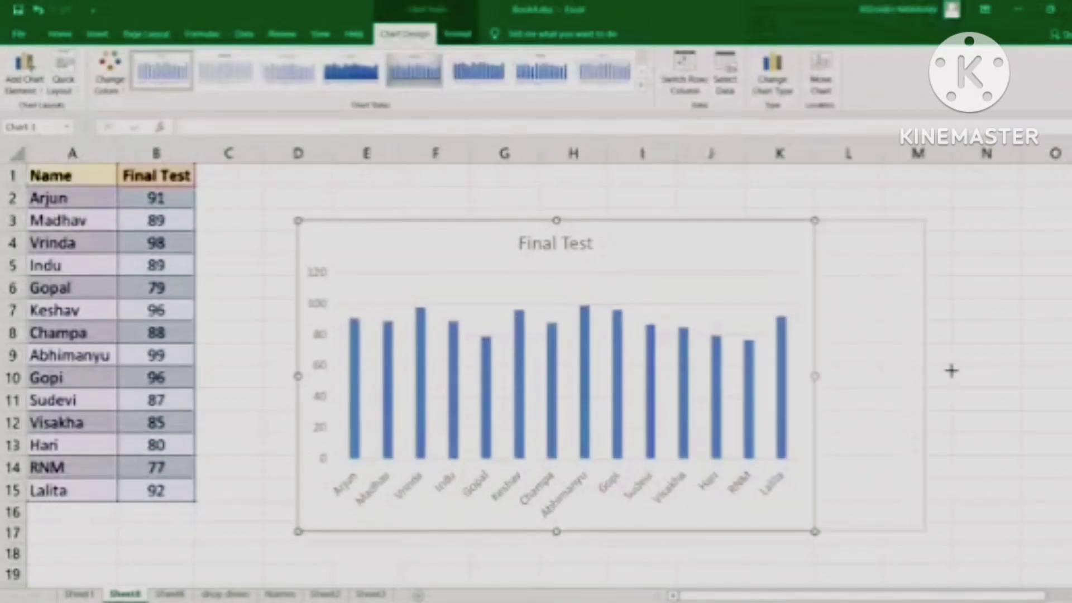
Place the chart beside the data table and widen it to span from the edge of column C to column L.
left_click_drag(951, 370, 1030, 368)
left_click_drag(584, 240, 531, 201)
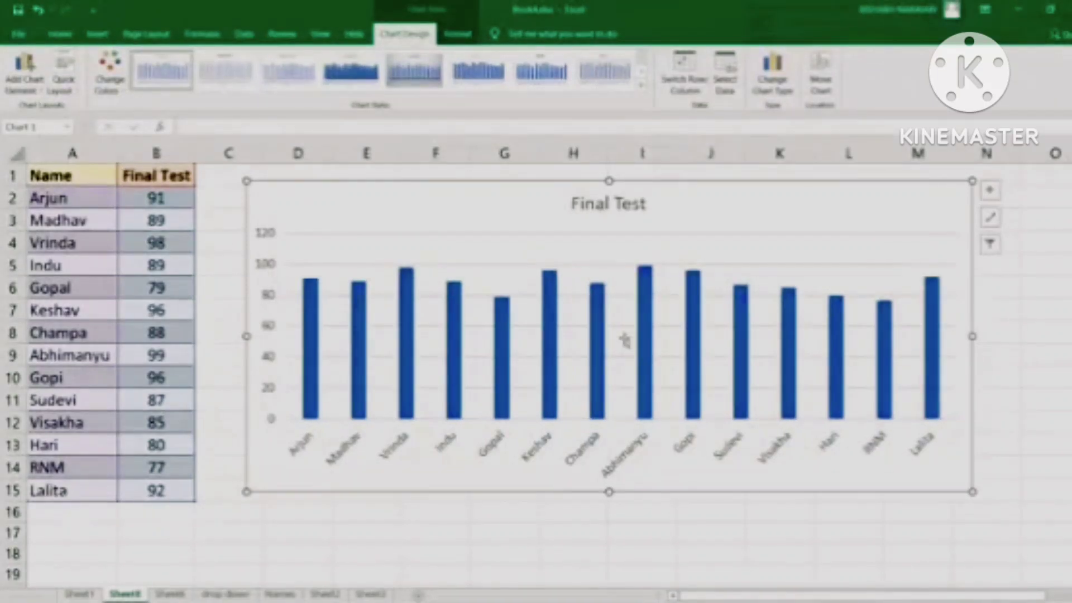
mouse_move(409, 282)
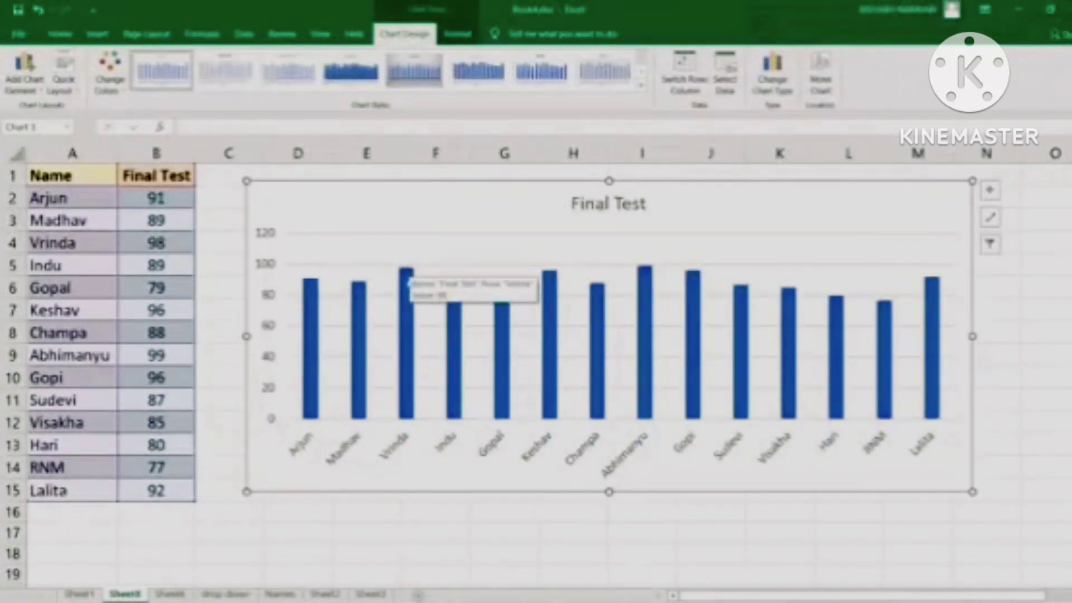
mouse_move(453, 325)
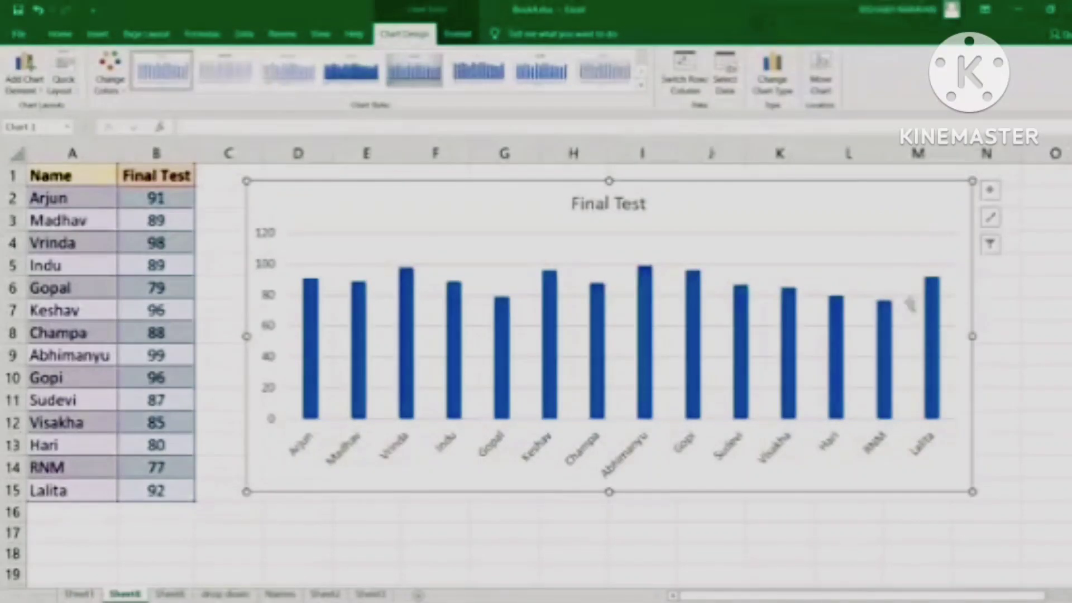
left_click(933, 335)
left_click(933, 335)
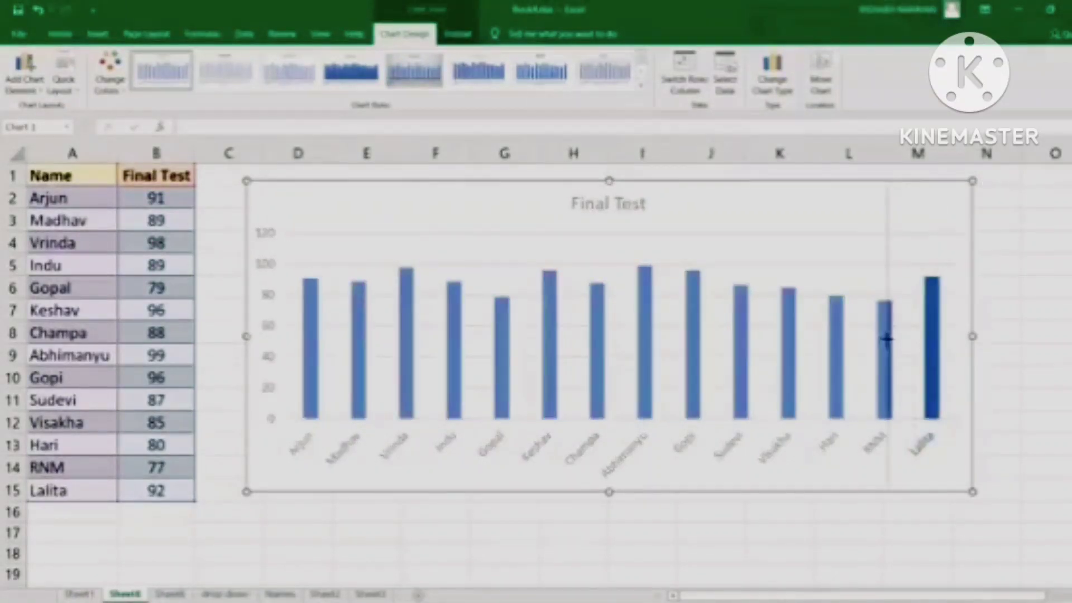
left_click_drag(887, 338, 887, 337)
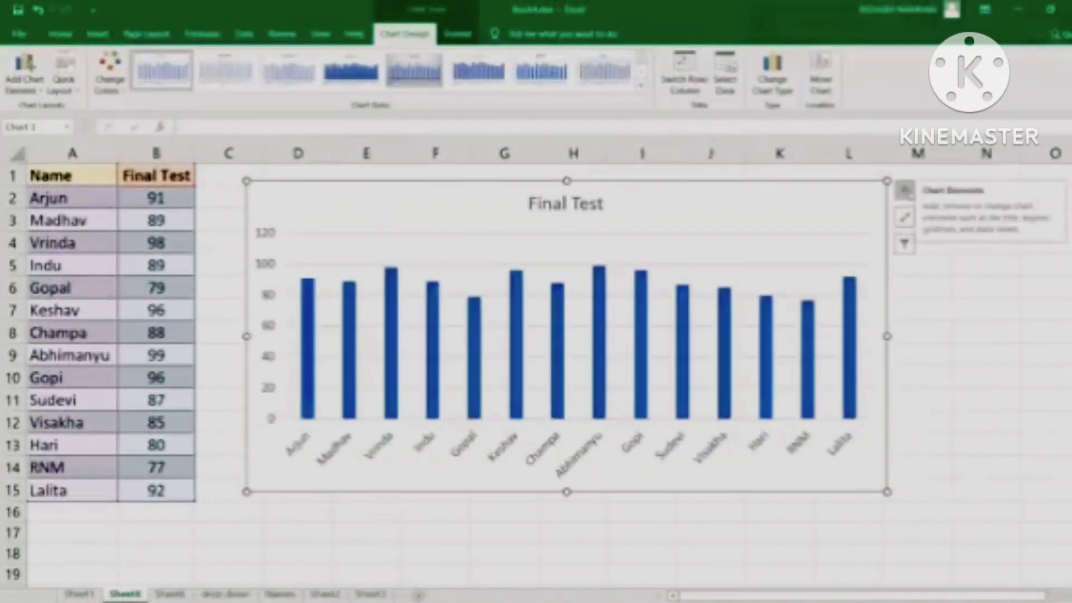
Add data labels and axis titles to the chart and remove its gridlines.
left_click(905, 190)
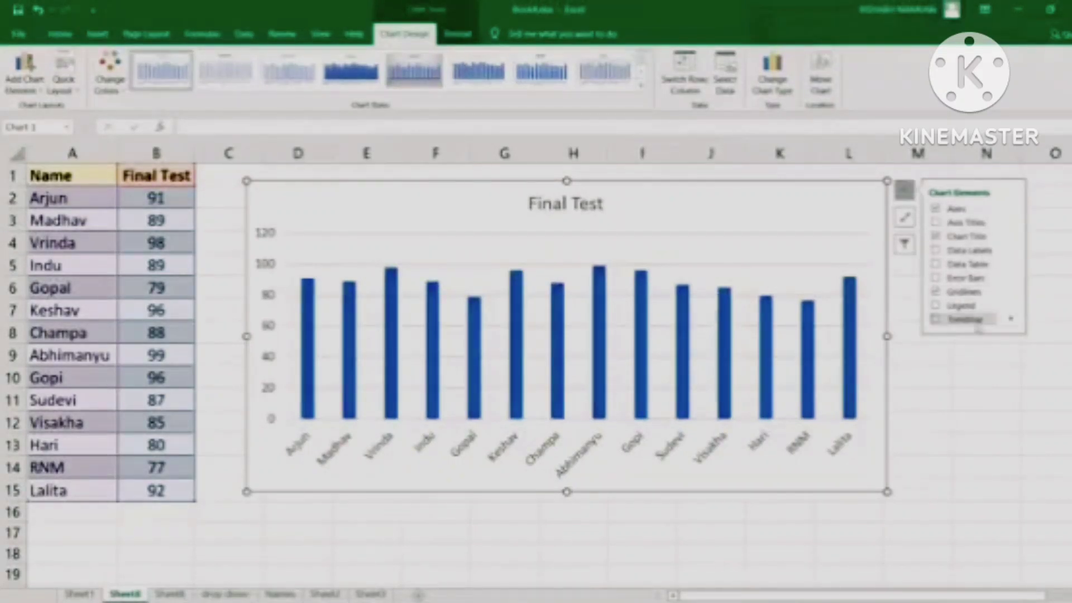
left_click(937, 250)
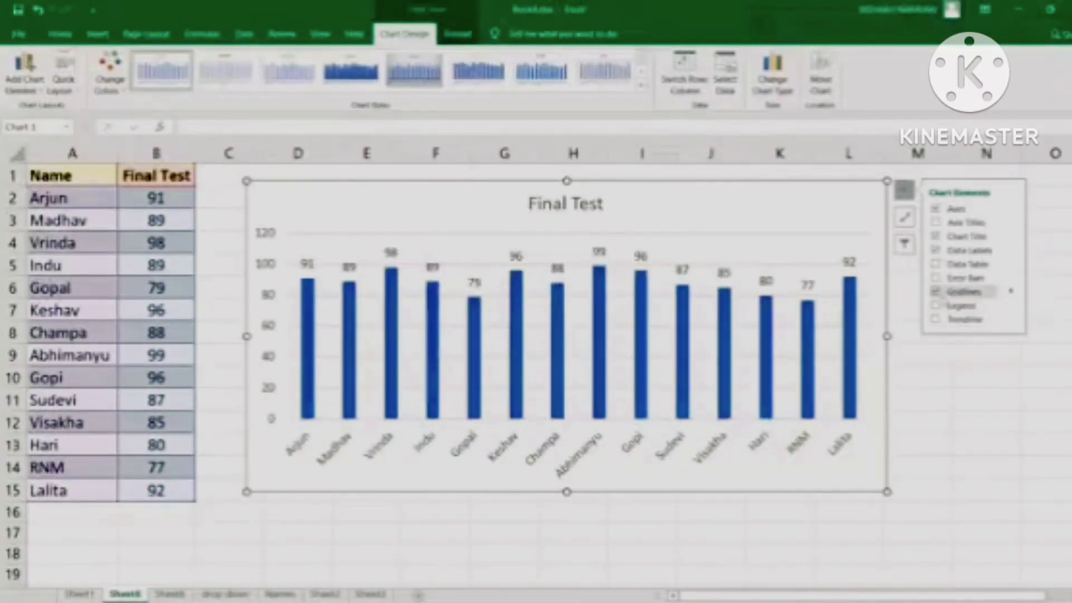
left_click(936, 291)
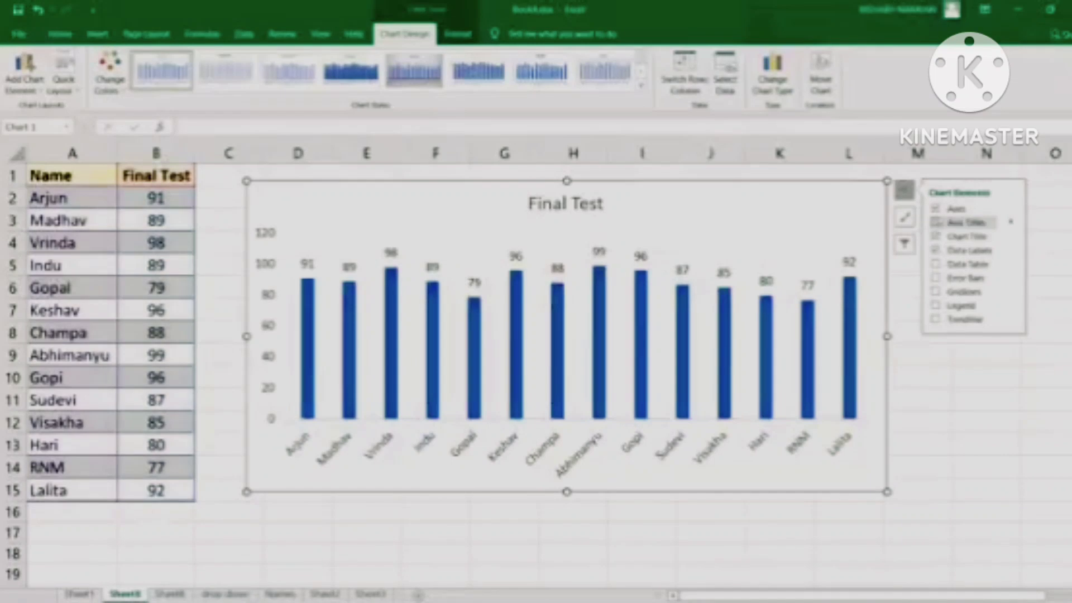
left_click(936, 223)
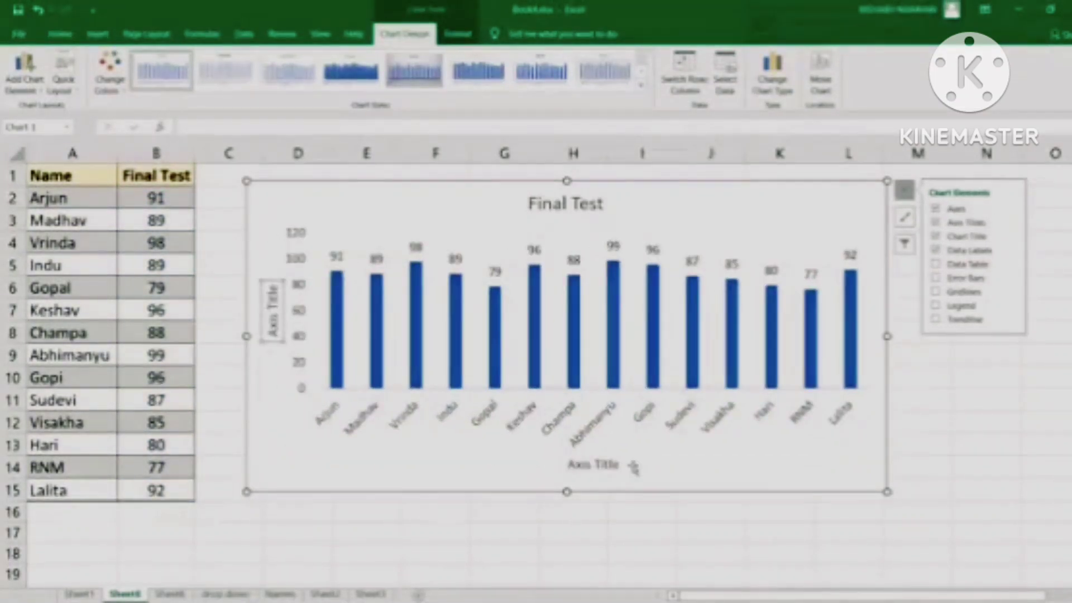
Change the chart's horizontal axis title to "Student Names".
left_click(599, 468)
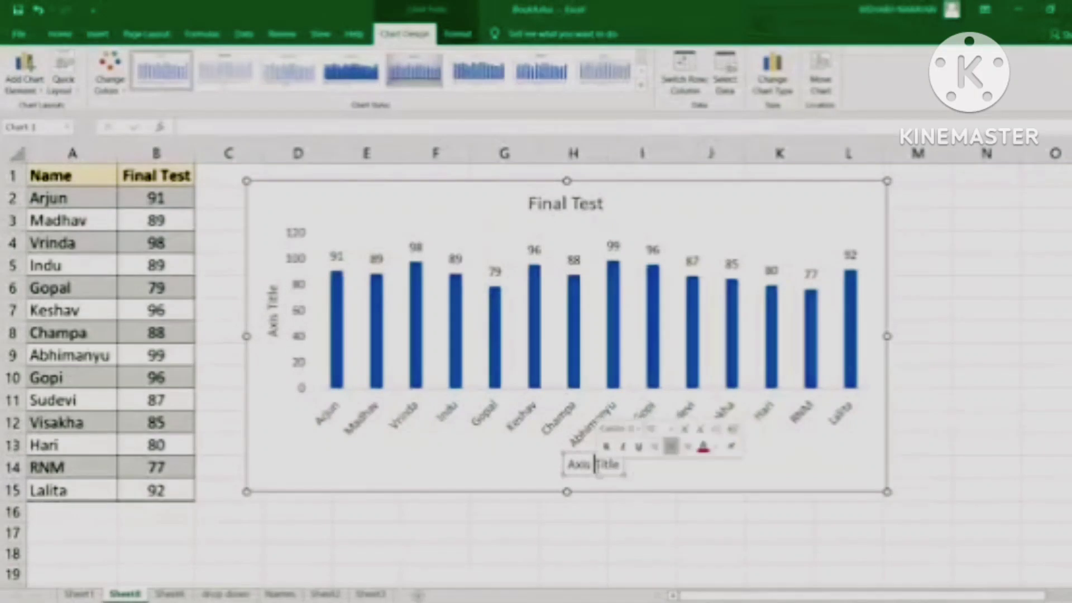
triple_click(599, 468)
key("BackSpace")
type("Student Name")
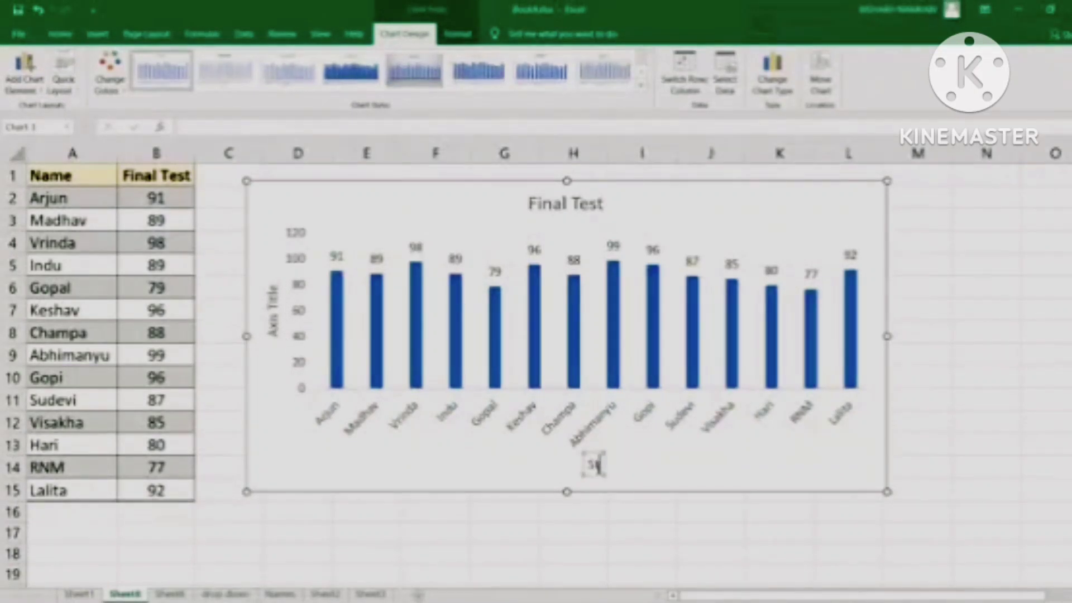
type("s")
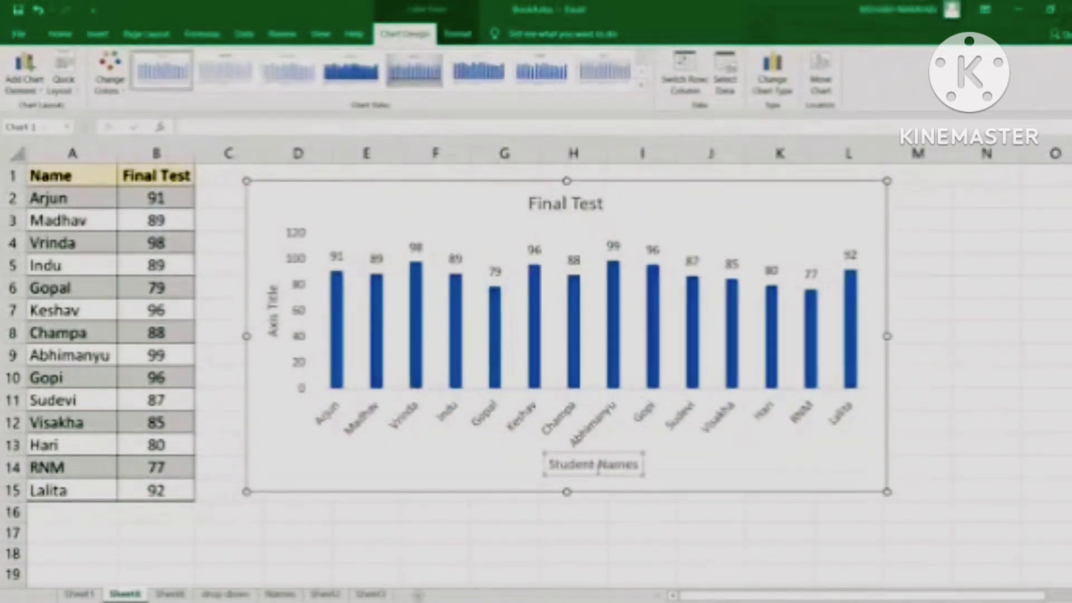
left_click(632, 525)
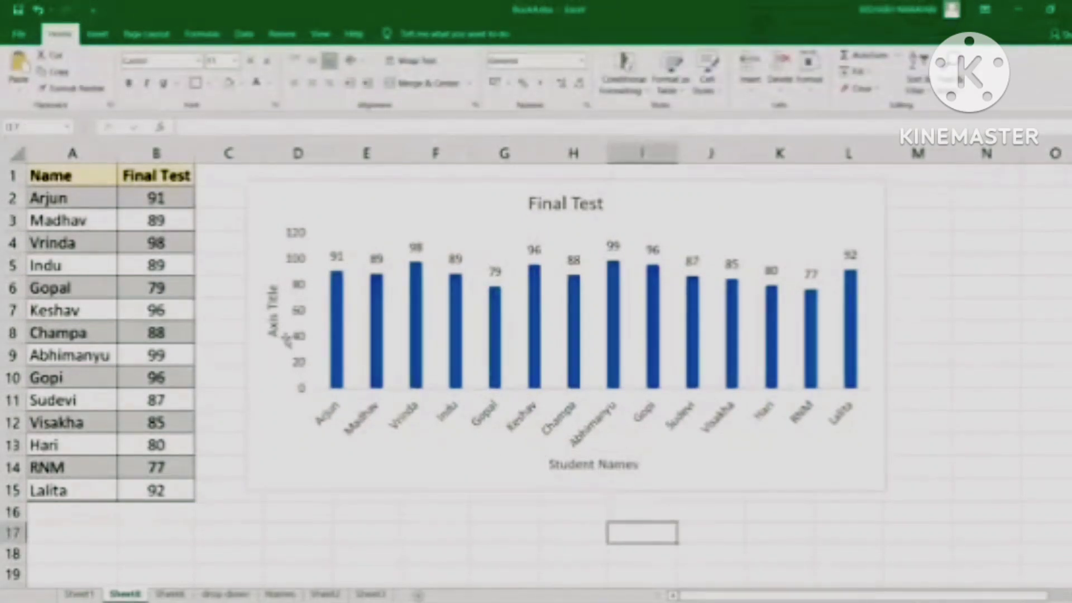
Change the chart's vertical axis title to "Total Marks".
left_click(274, 312)
triple_click(277, 314)
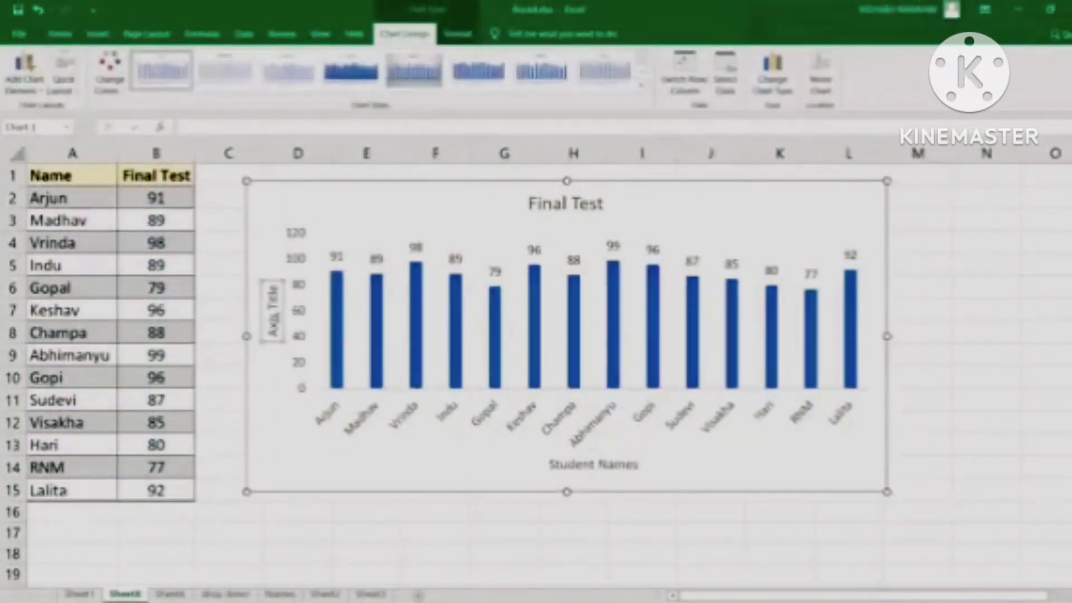
type("Total Ma")
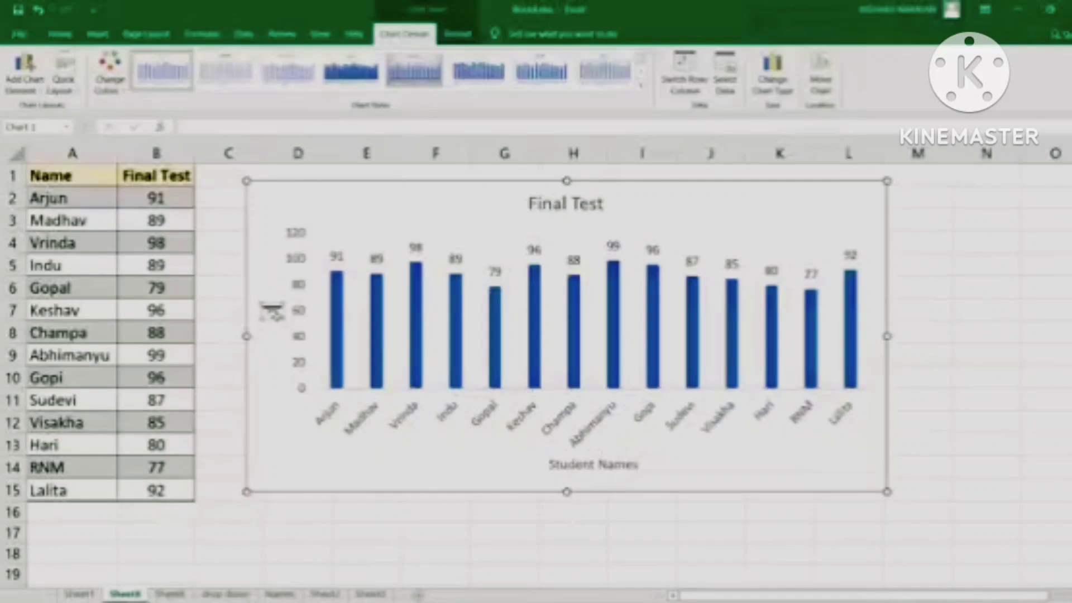
type("rks")
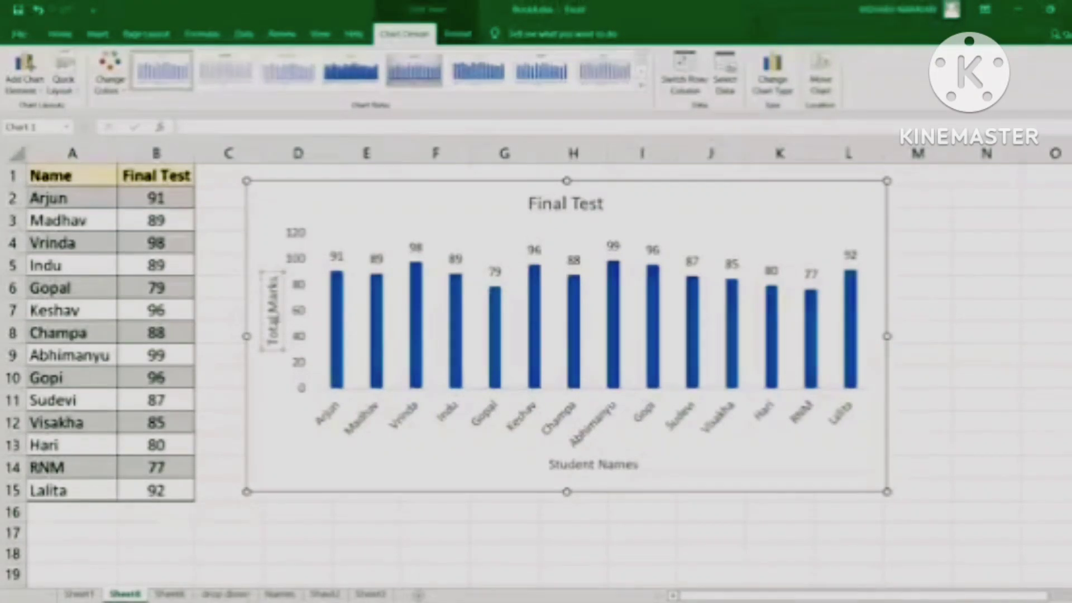
left_click(430, 553)
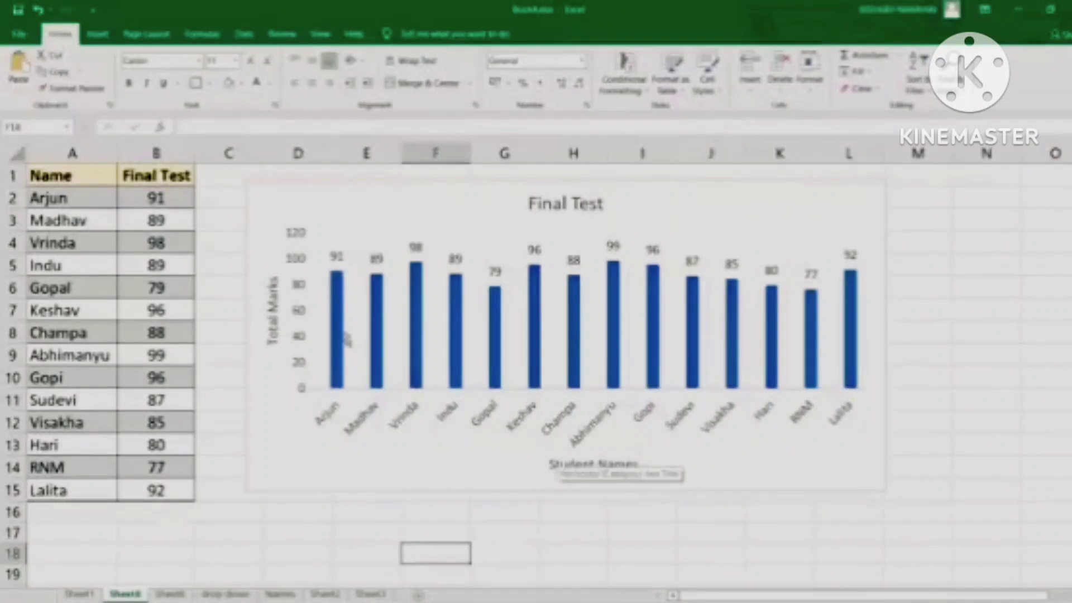
left_click(768, 219)
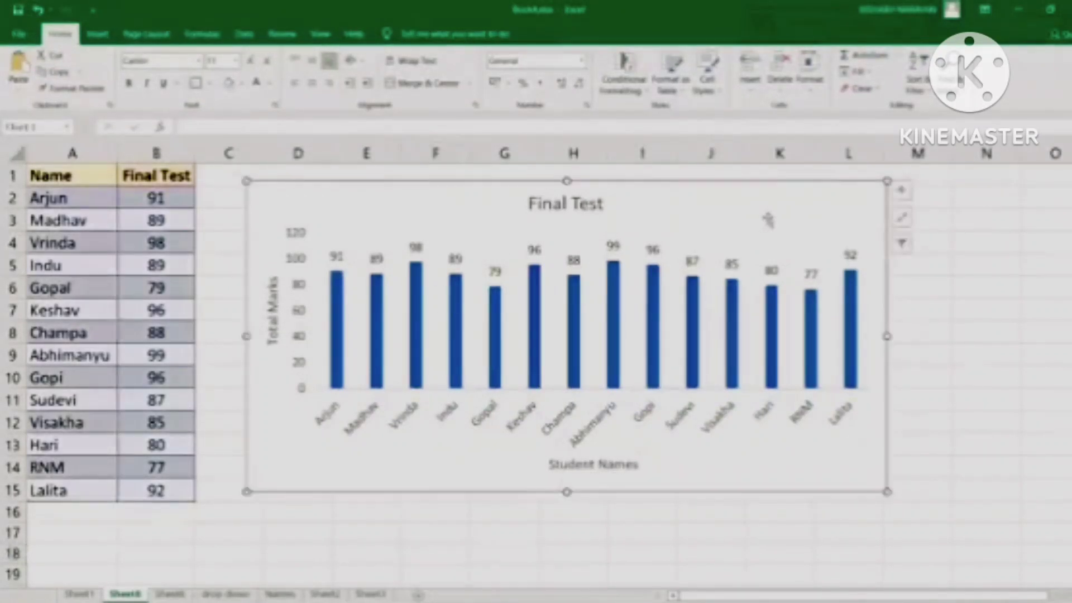
left_click(924, 330)
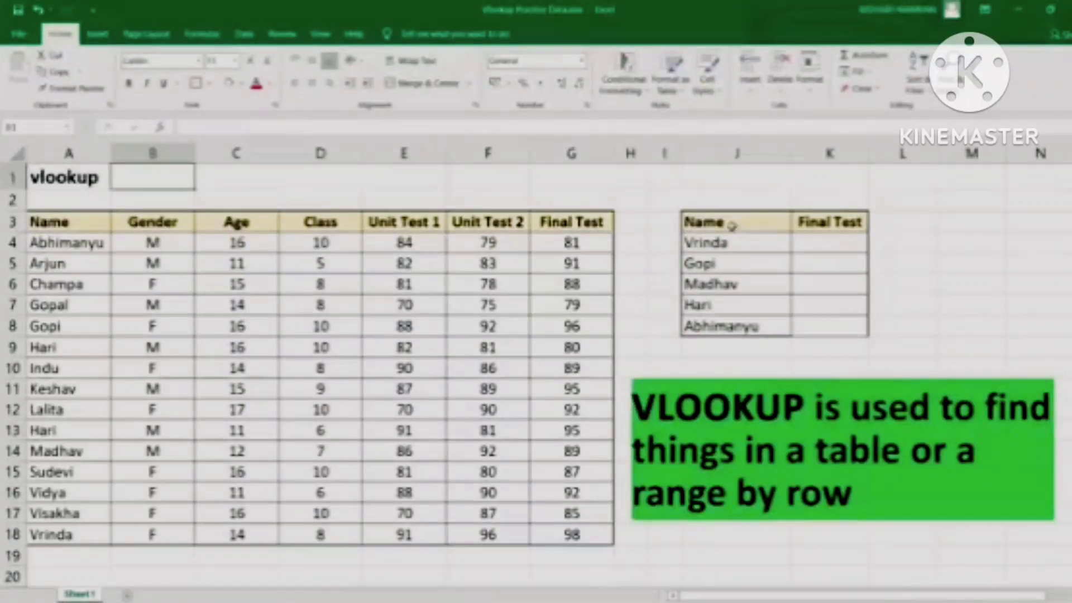
Examine the lookup table's Name and Final Test columns and the column headers of the student table in A3:G18.
left_click_drag(732, 225, 726, 327)
left_click_drag(823, 235, 826, 325)
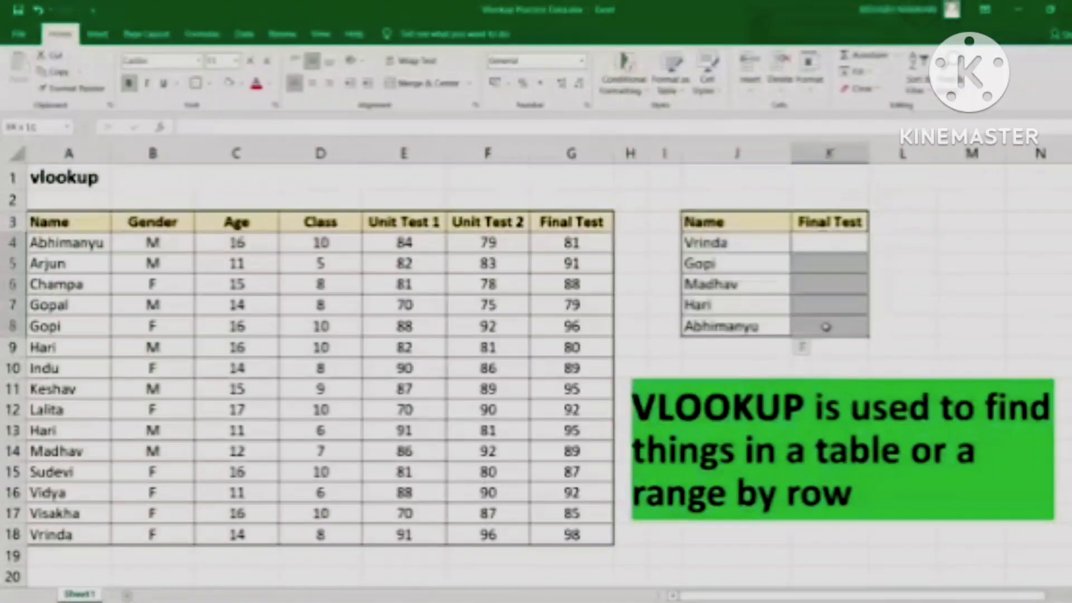
left_click(748, 243)
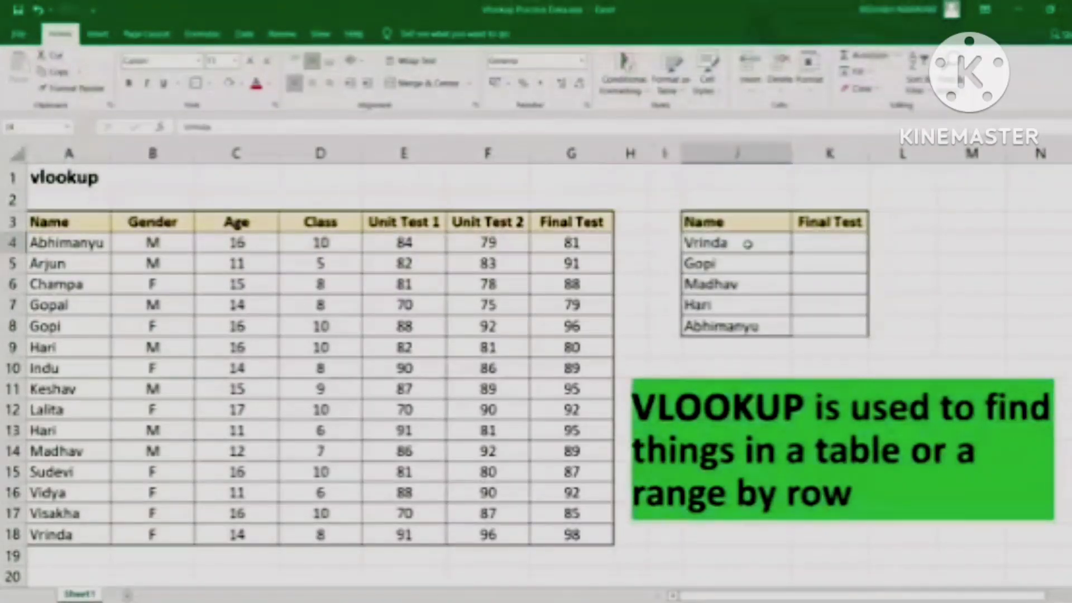
left_click_drag(740, 243, 747, 327)
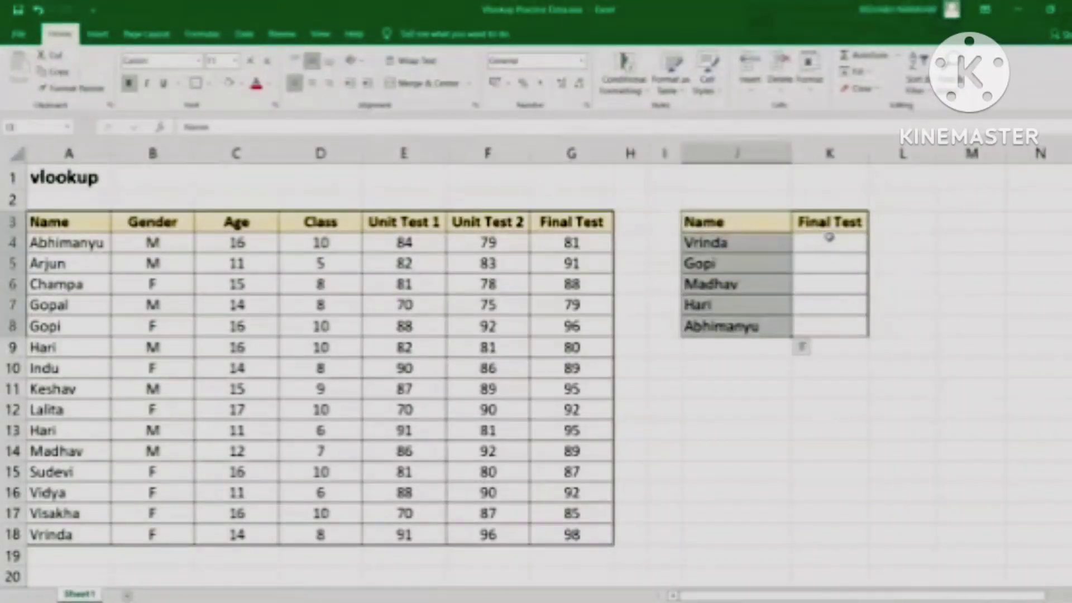
left_click_drag(829, 231, 830, 325)
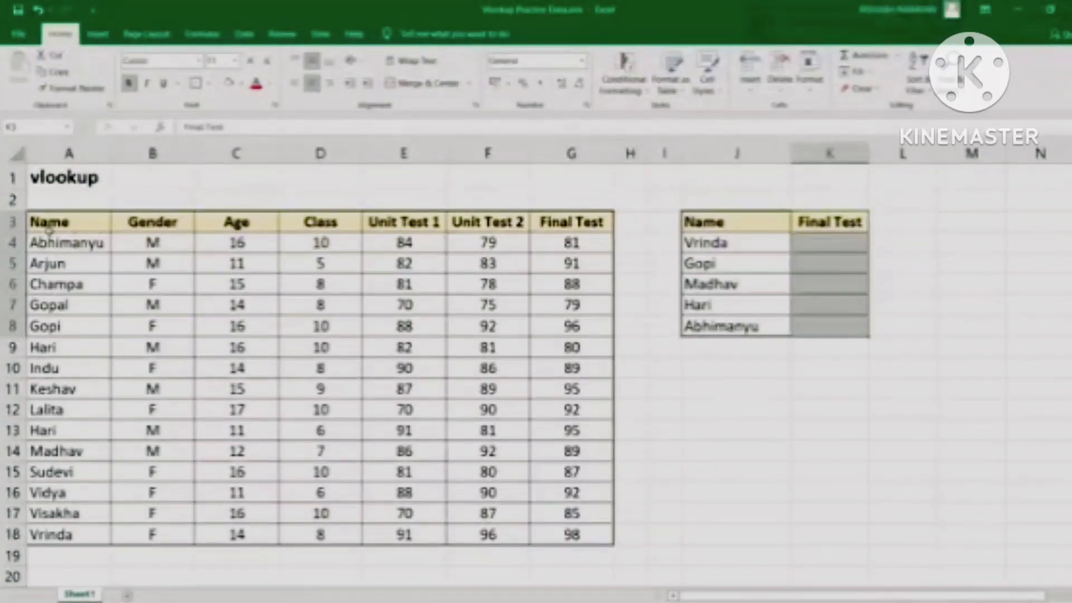
left_click_drag(49, 227, 609, 536)
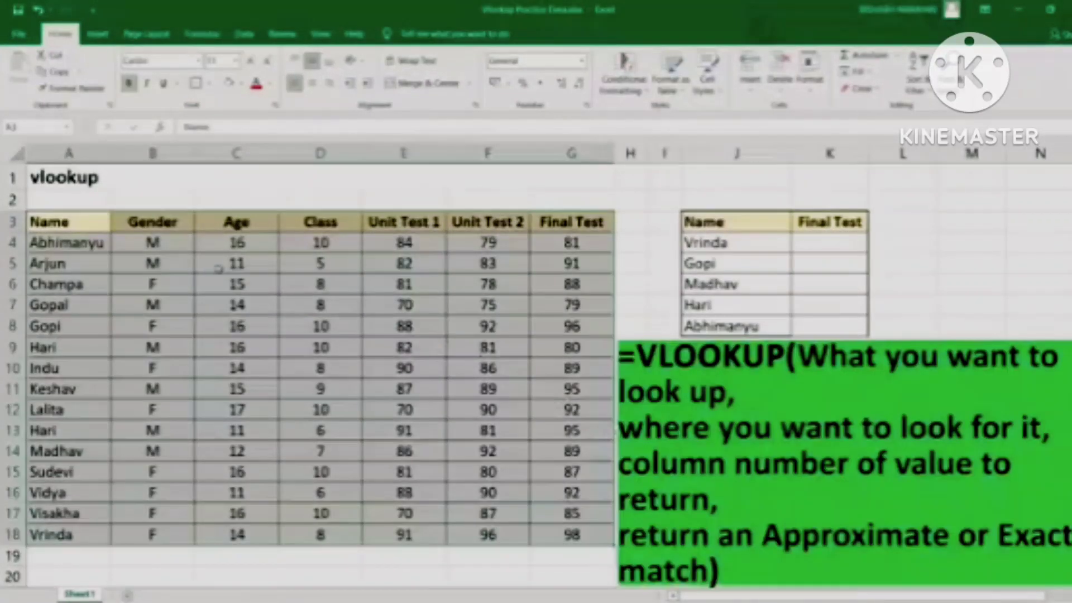
left_click(148, 223)
left_click(234, 224)
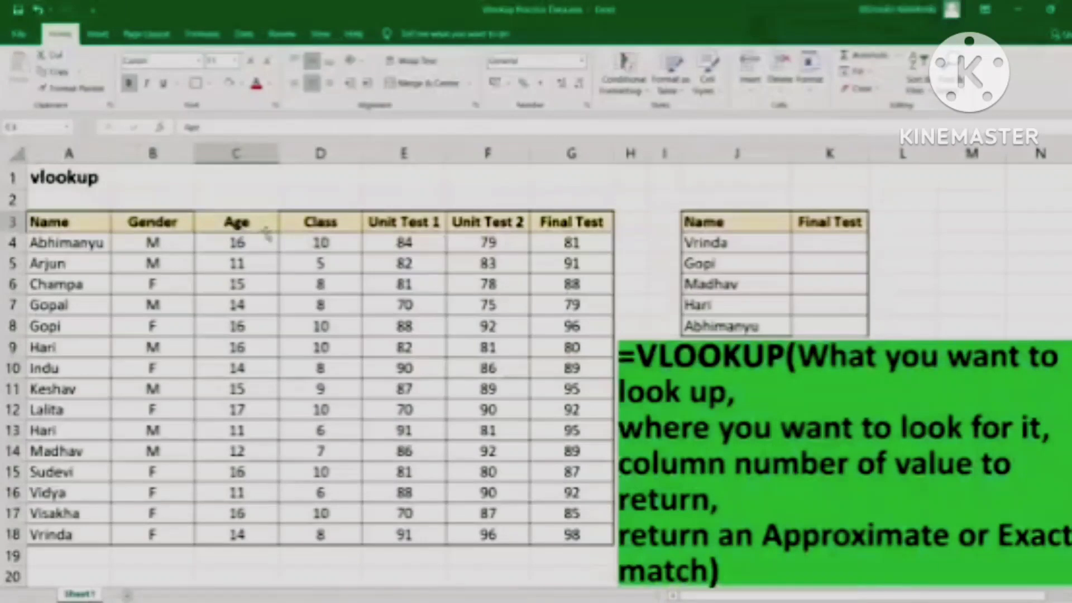
left_click(328, 223)
left_click(418, 224)
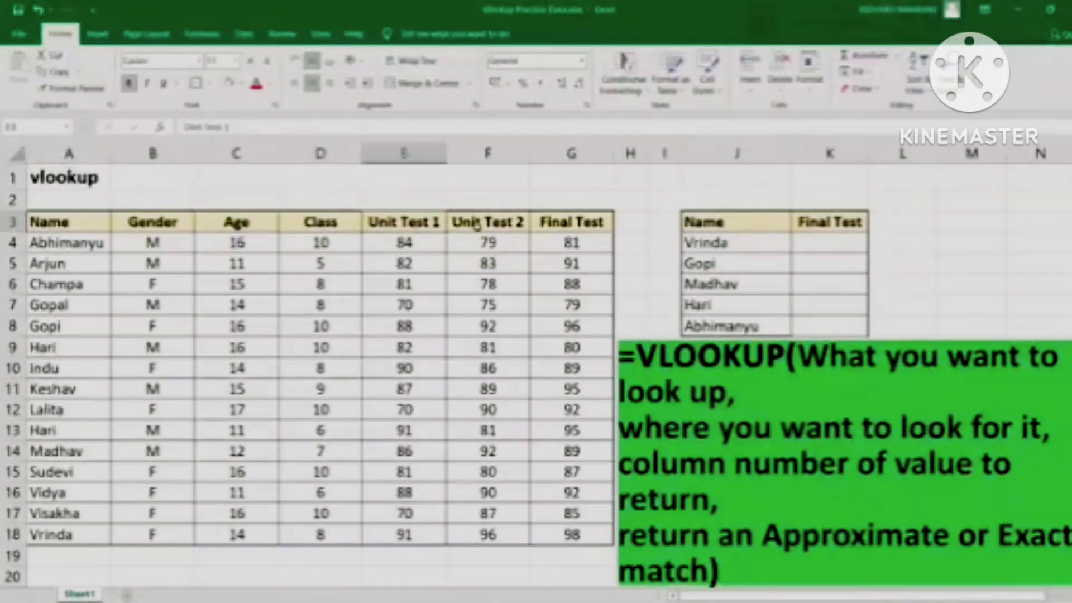
left_click(479, 226)
left_click(581, 222)
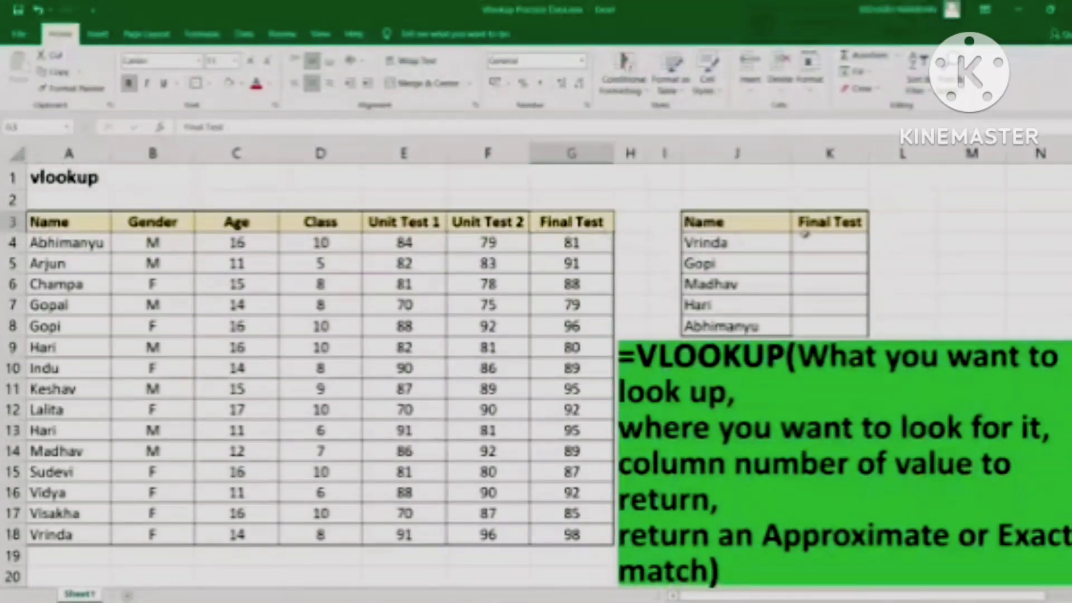
Compare the lookup names in J4:J8 and the Final Test cells K4:K8 with the student table's Name column.
left_click_drag(726, 243, 727, 327)
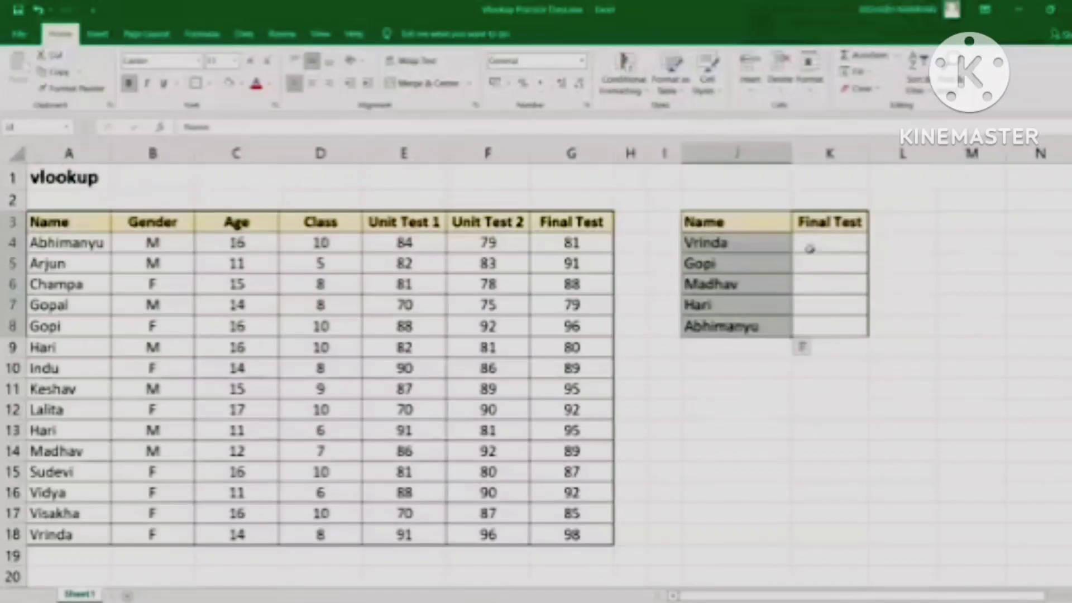
left_click_drag(814, 243, 814, 330)
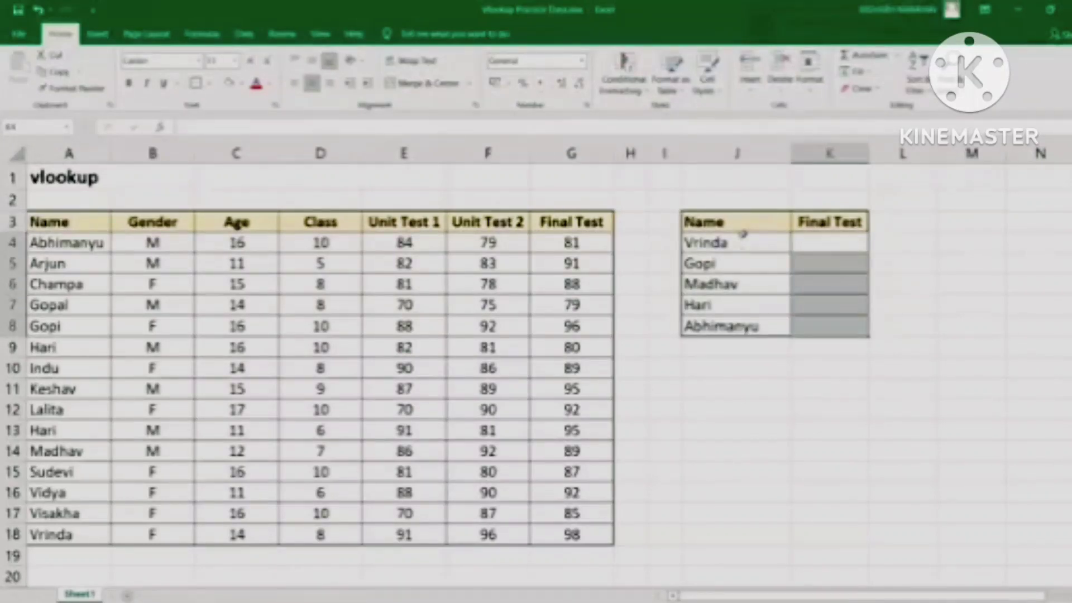
left_click(740, 222)
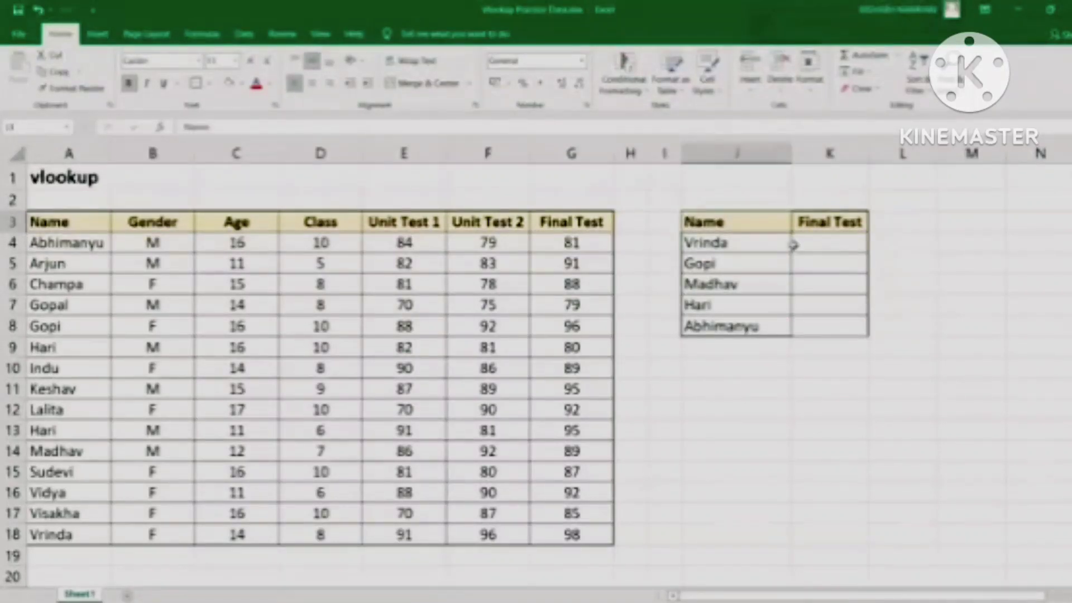
left_click_drag(743, 241, 723, 329)
left_click(63, 227)
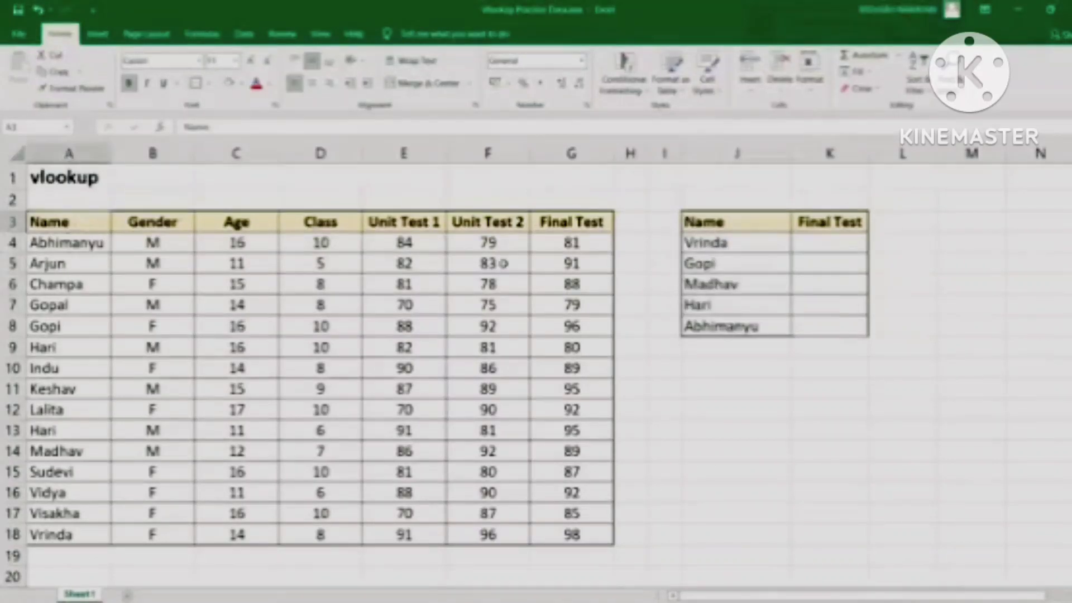
left_click_drag(804, 256, 821, 326)
left_click(819, 329)
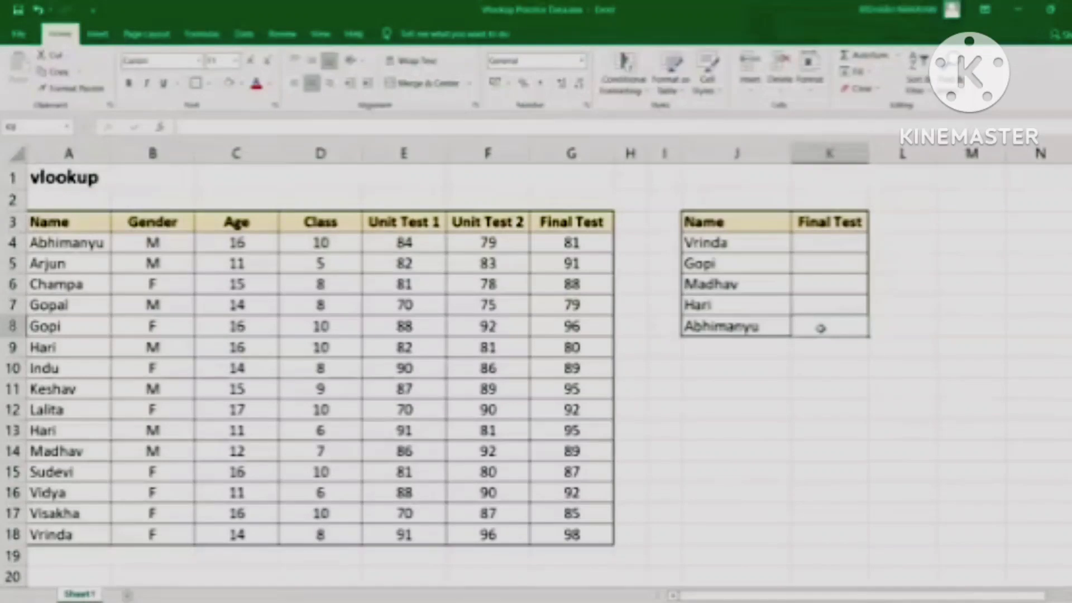
Enter =VLOOKUP(J4,$A$3:$G$18,7,0) in K4 to return the first listed student's Final Test score.
left_click(815, 246)
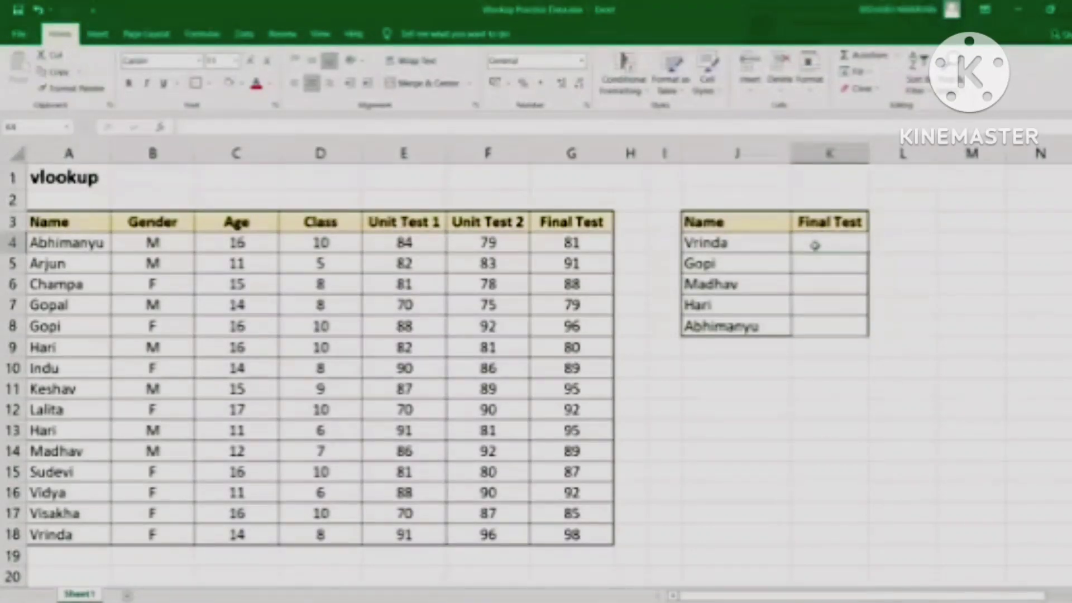
type("=")
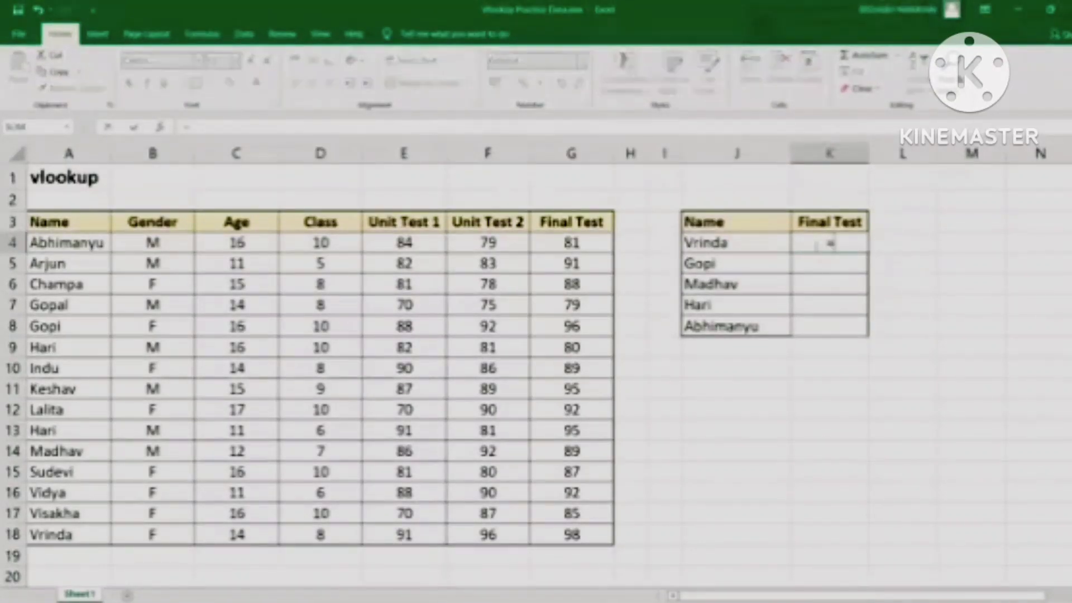
type("vlo")
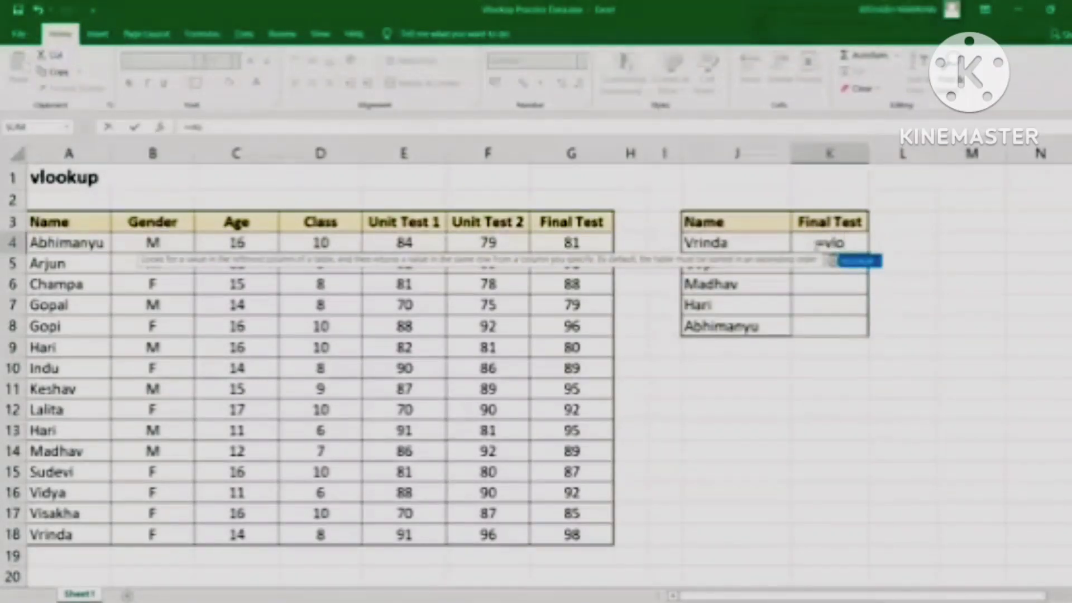
key("Tab")
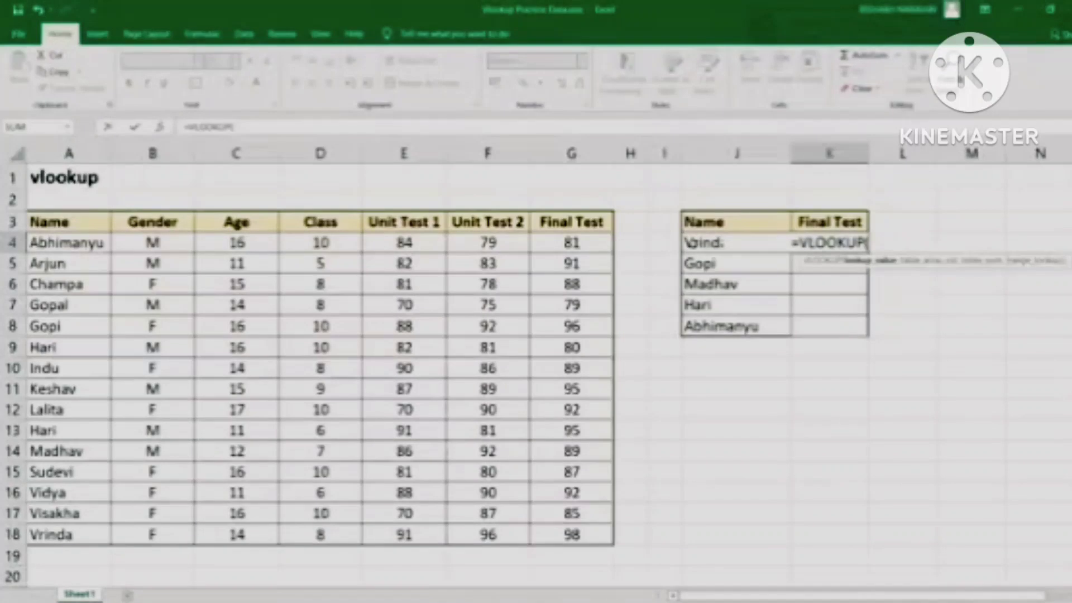
left_click(688, 243)
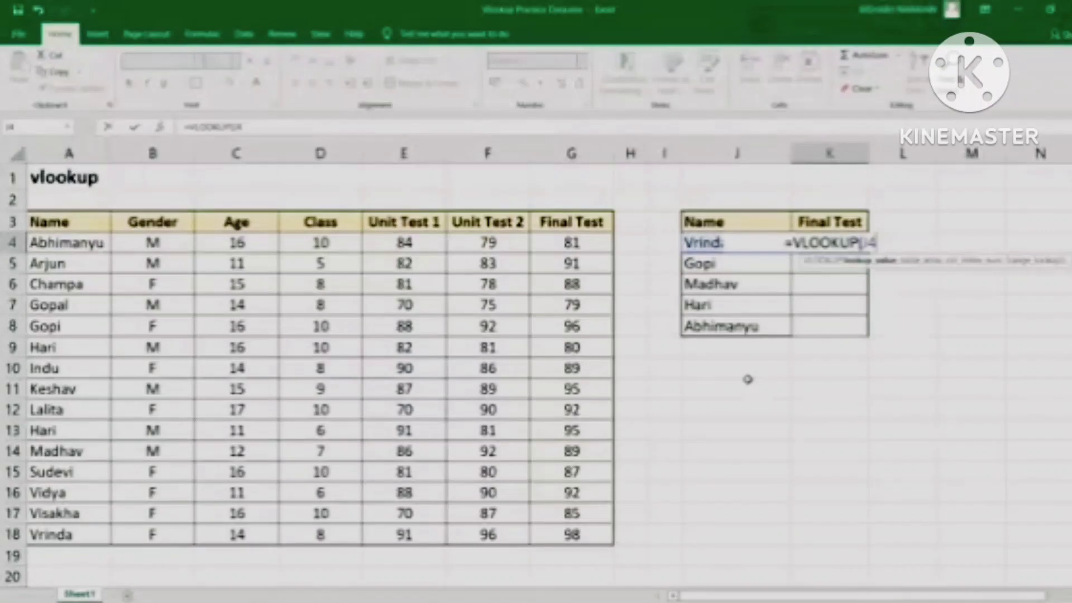
type(",")
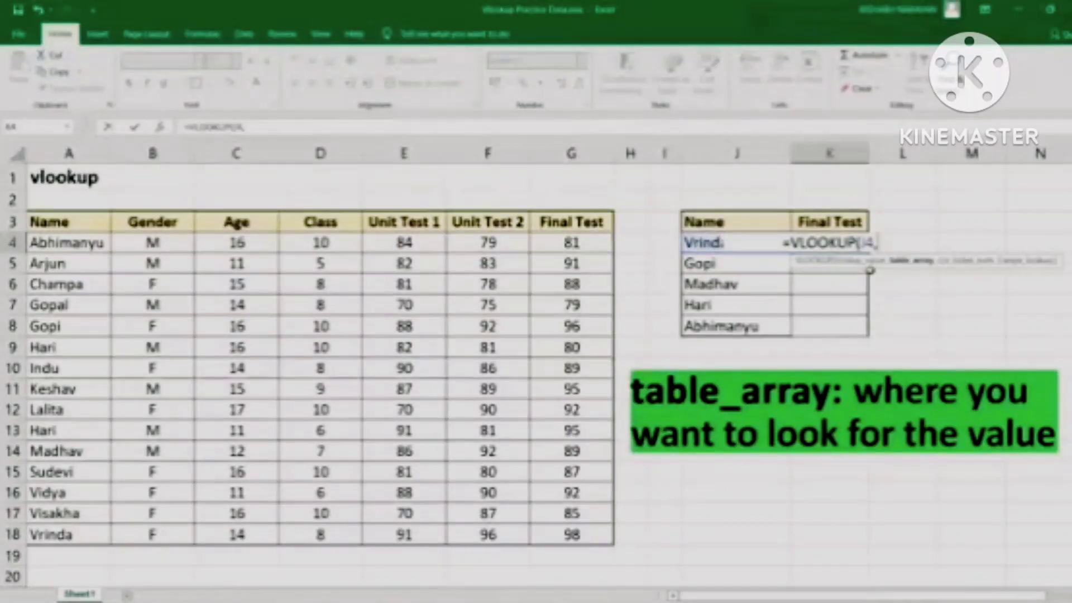
left_click_drag(56, 222, 588, 537)
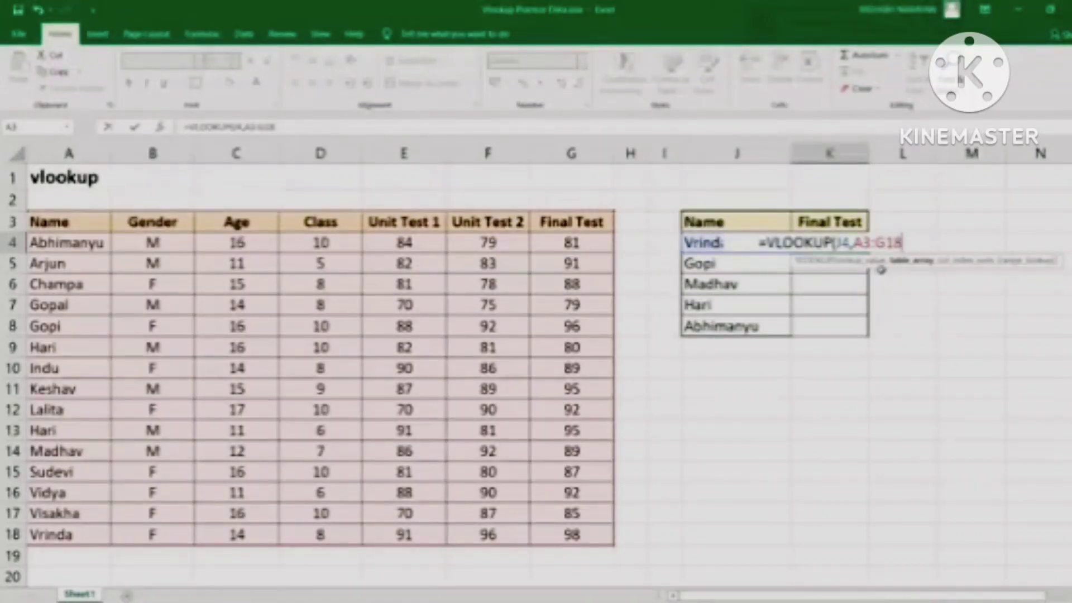
key("F4")
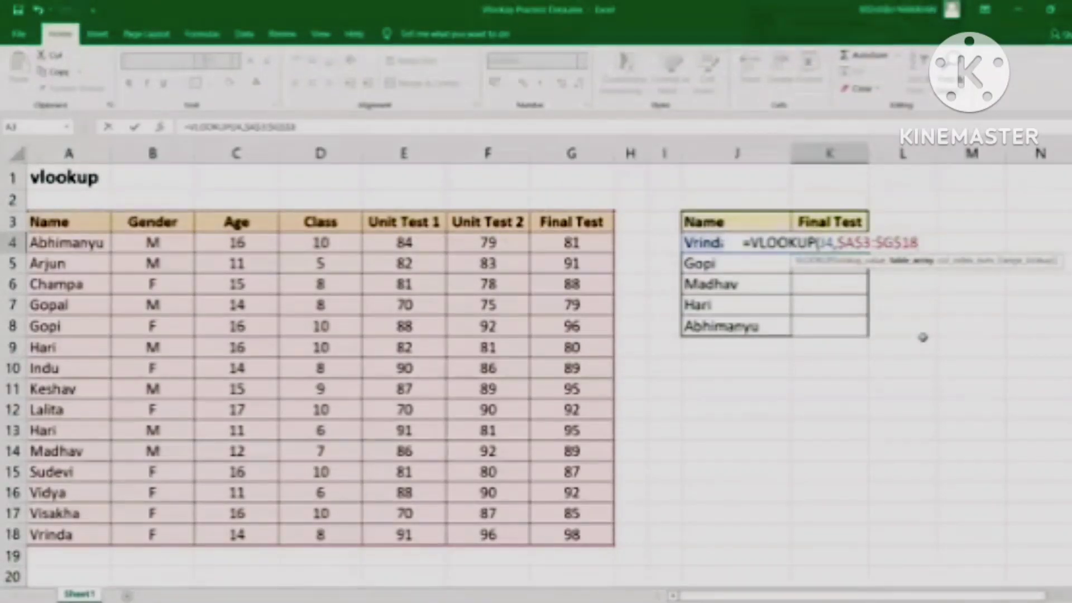
type(",")
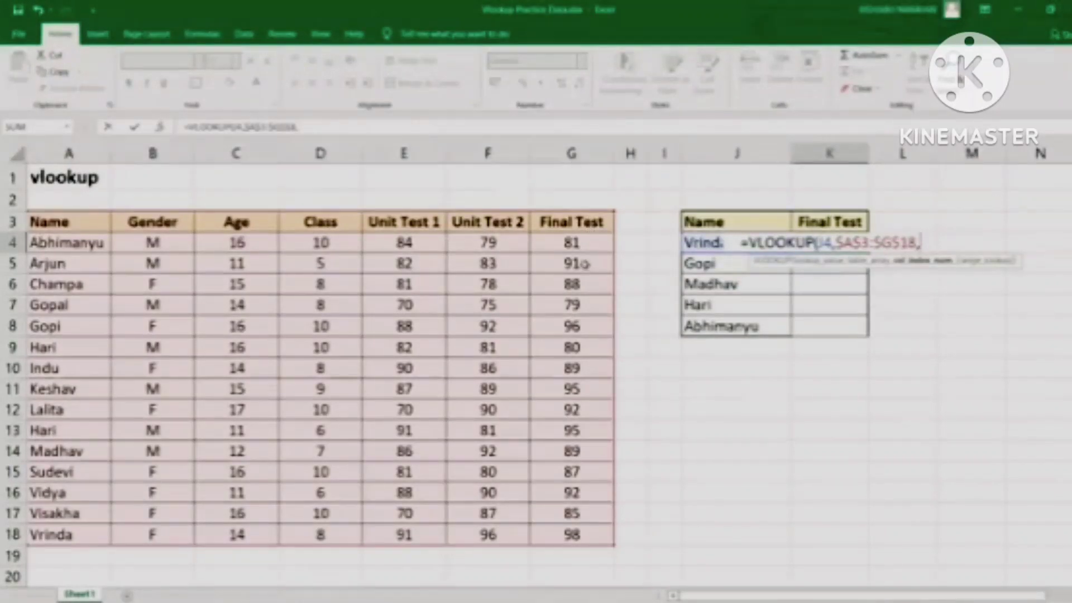
type("7")
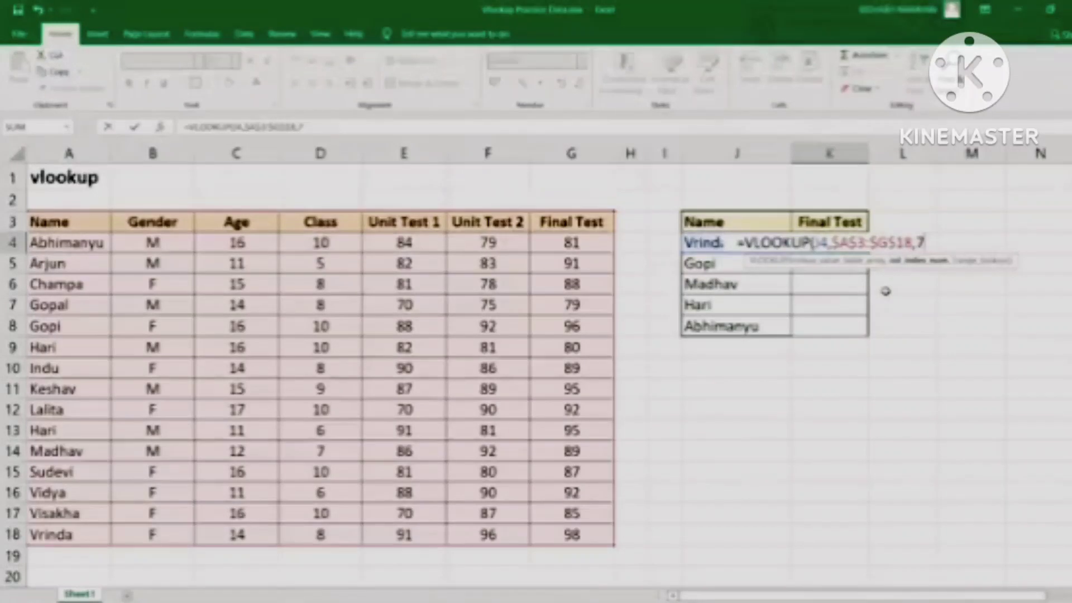
type(",")
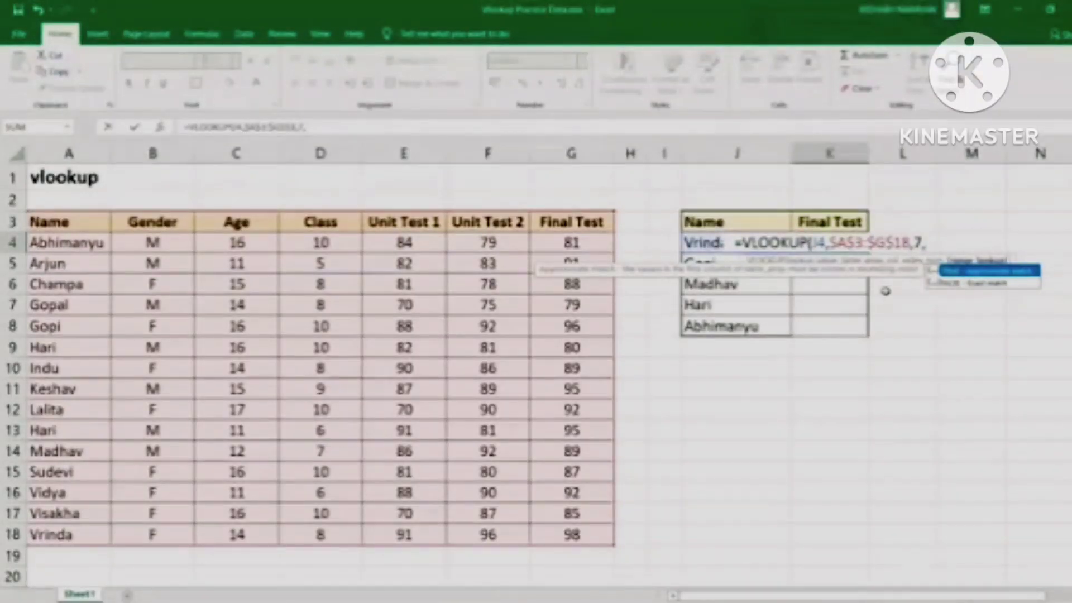
type("0")
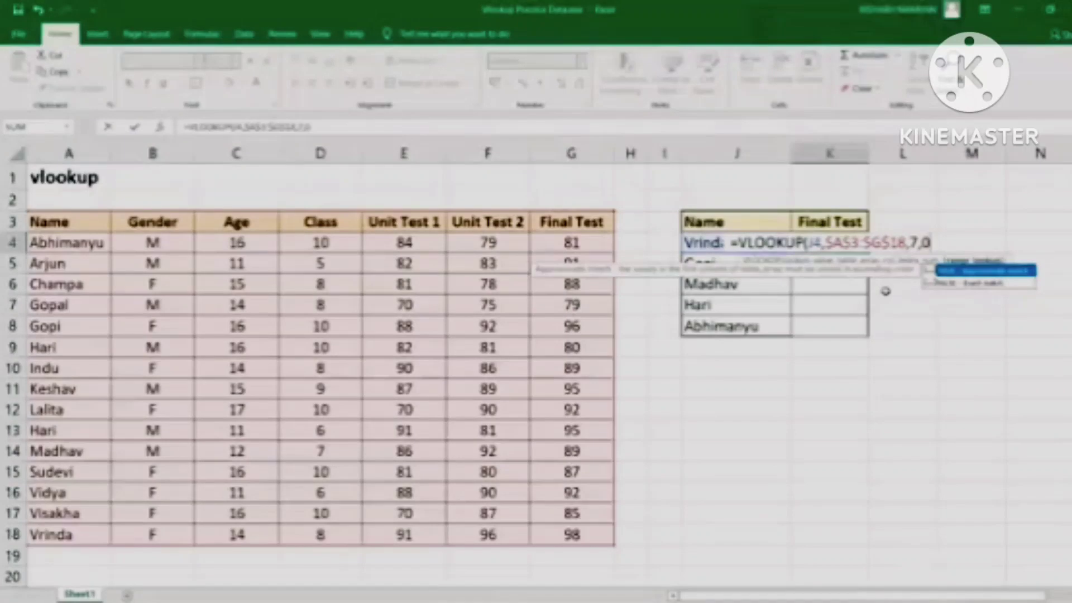
key("Return")
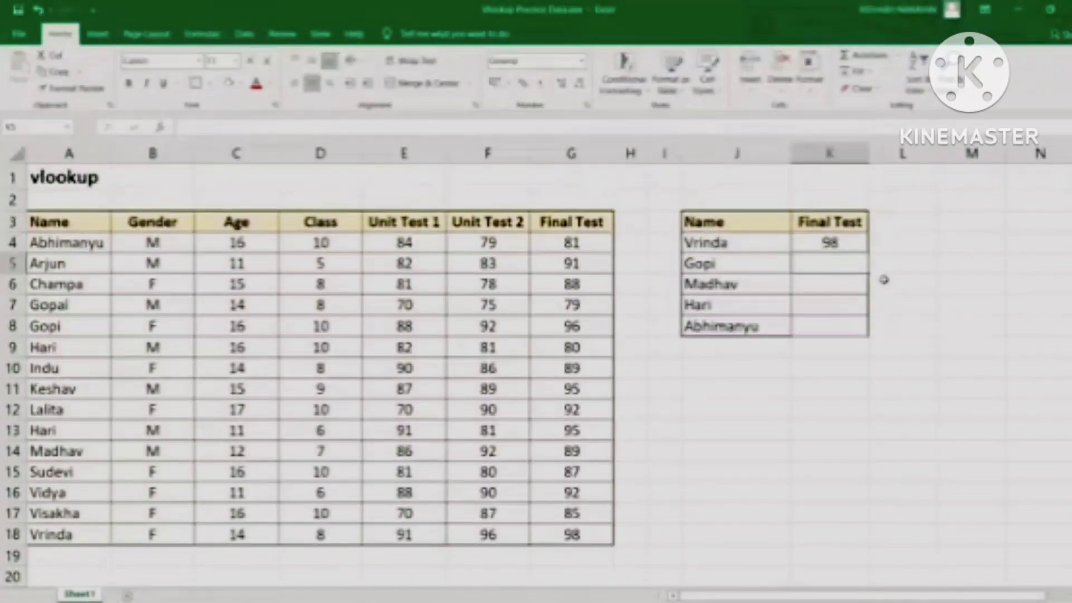
Check the lookup result in K4 against the matching student's row 18 and the Final Test score in G18.
left_click(848, 241)
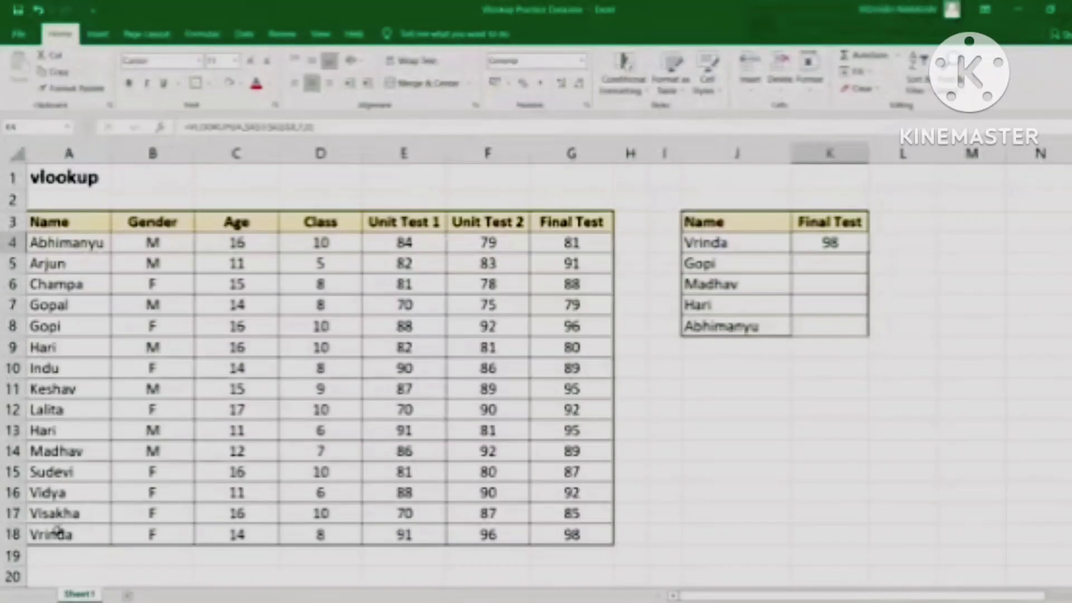
left_click_drag(56, 534, 571, 534)
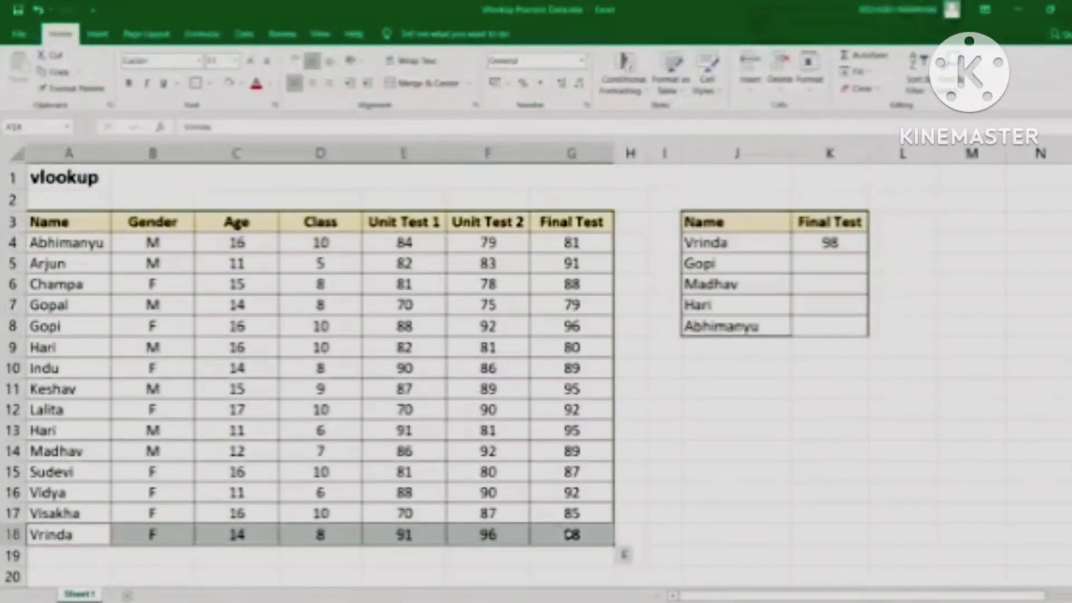
left_click(571, 534)
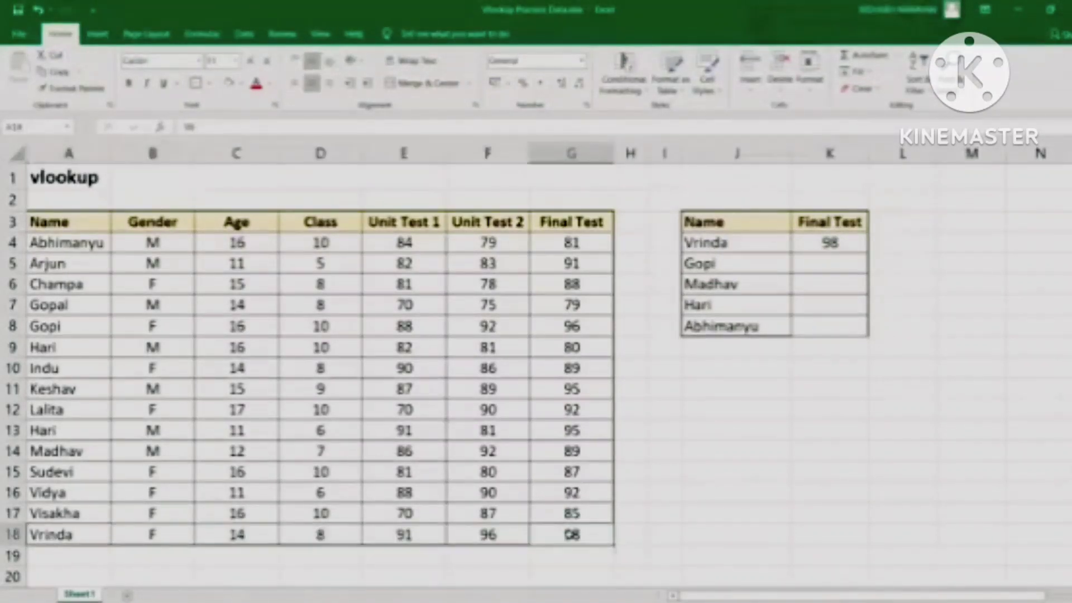
Fill the K4 lookup formula down to K8 and check the last result against the Final Test score in G4.
left_click(838, 242)
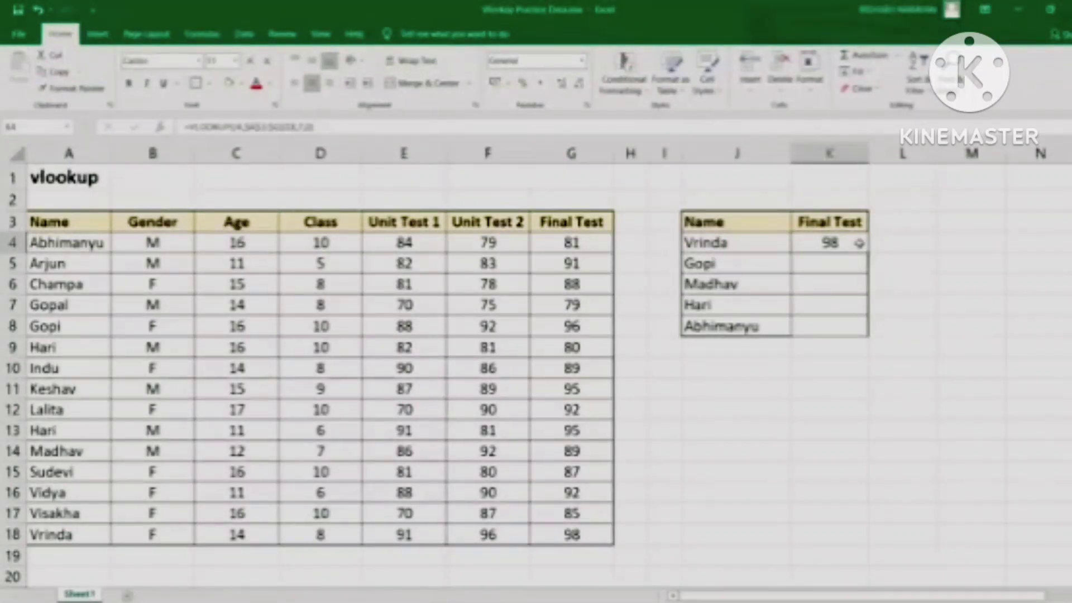
double_click(867, 253)
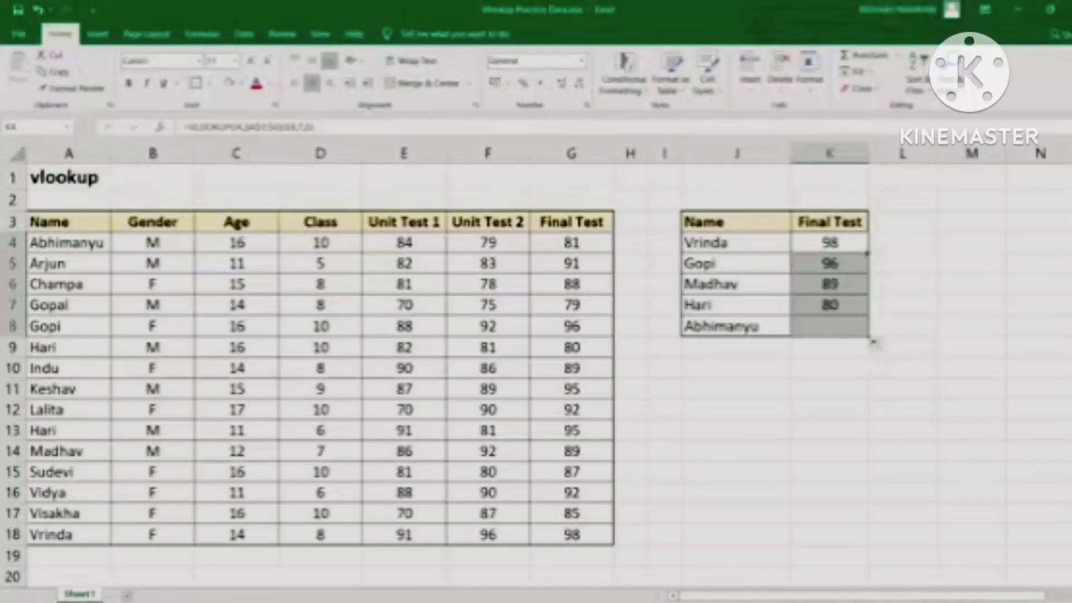
left_click(839, 330)
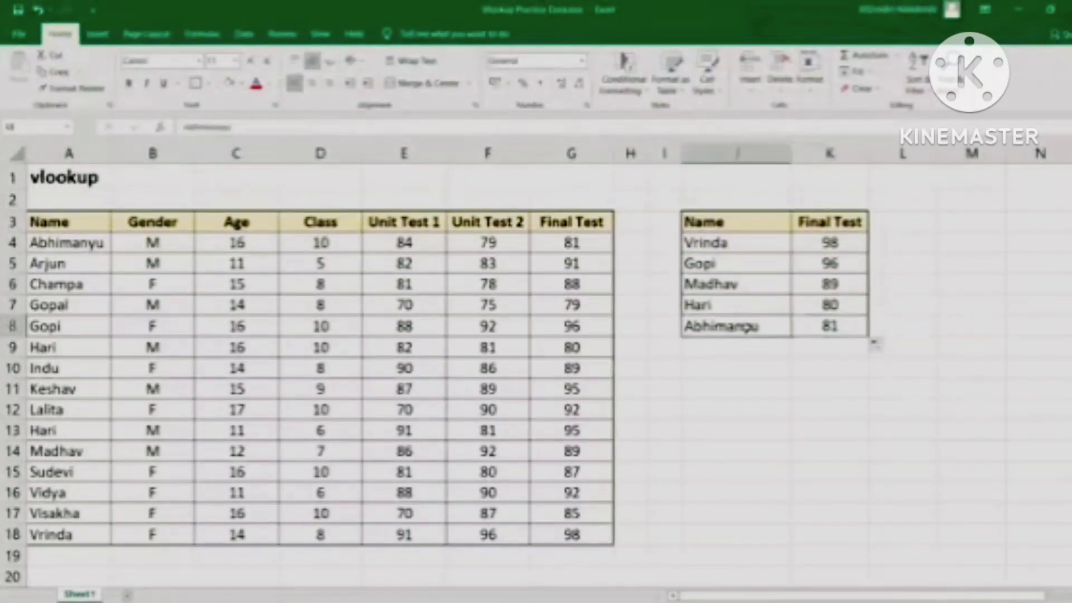
left_click(81, 250)
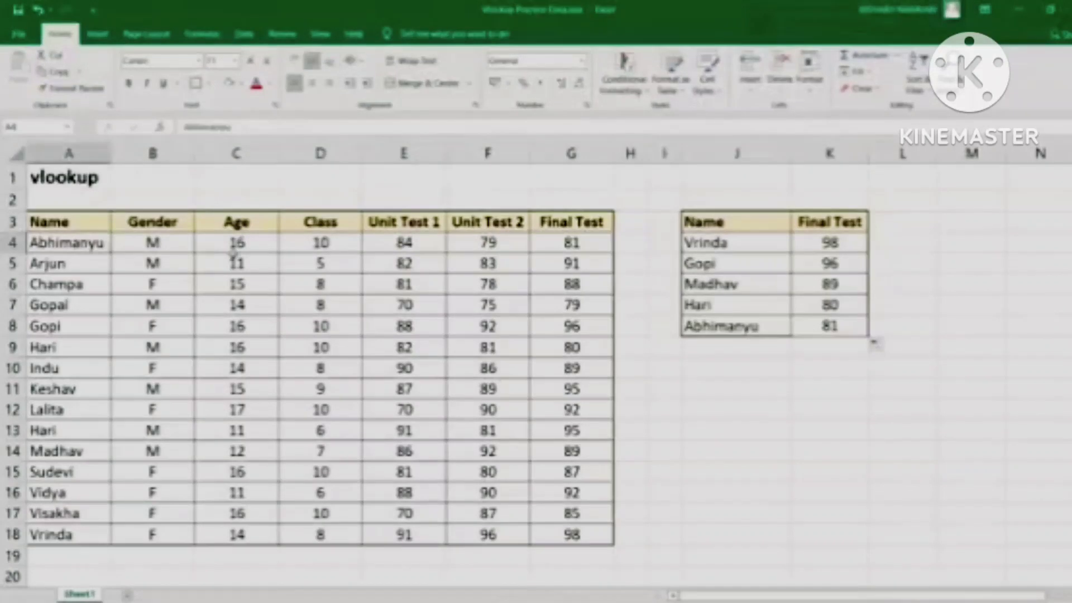
left_click(572, 244)
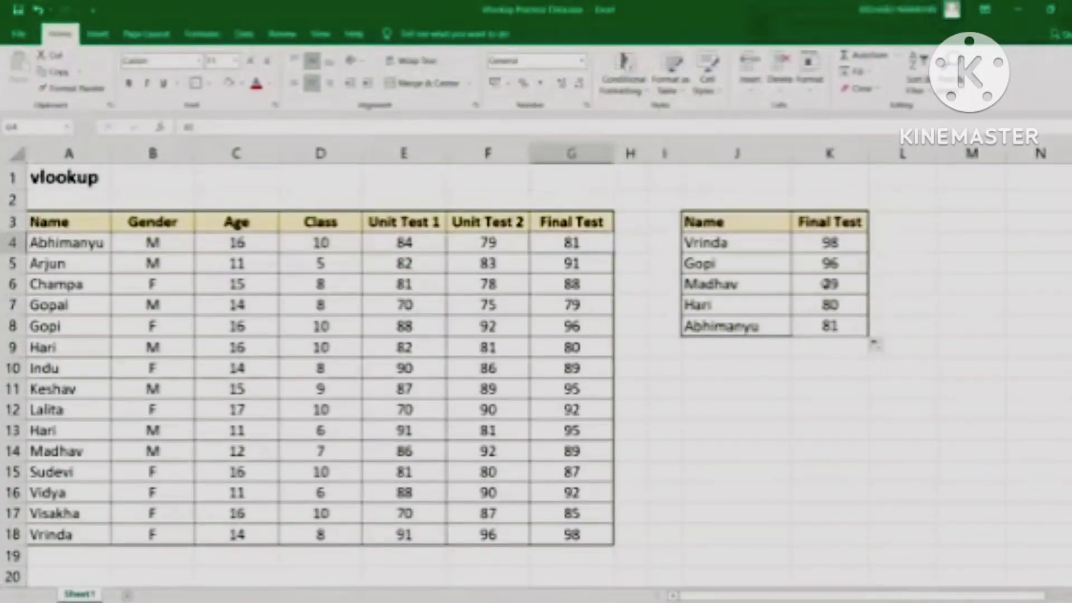
Review the lookup names in J4:J8 alongside their Final Test results in K4:K8.
left_click(752, 223)
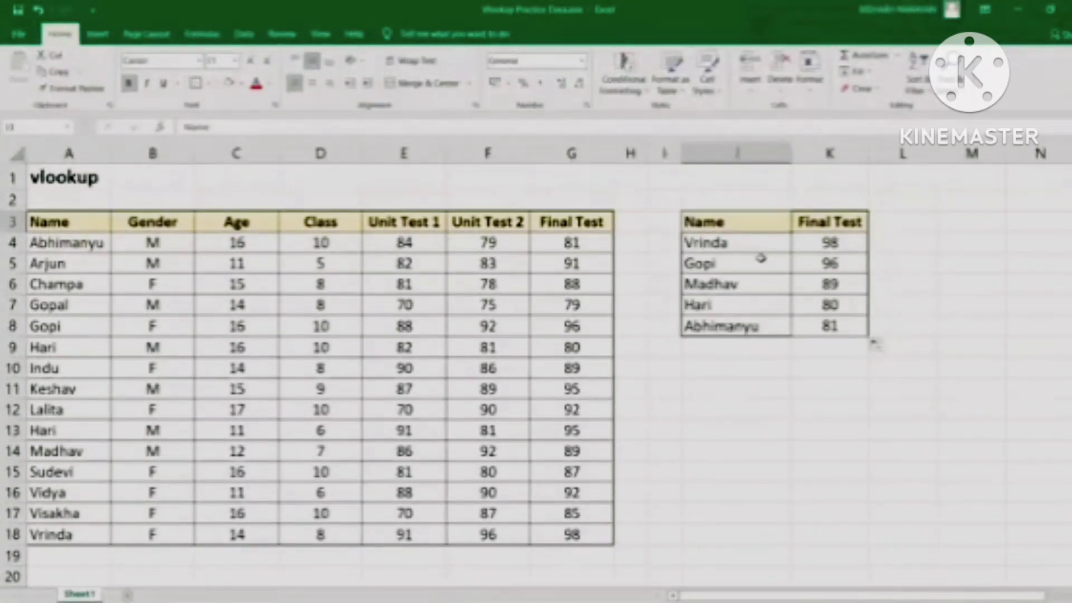
left_click_drag(726, 264, 737, 326)
left_click(732, 244)
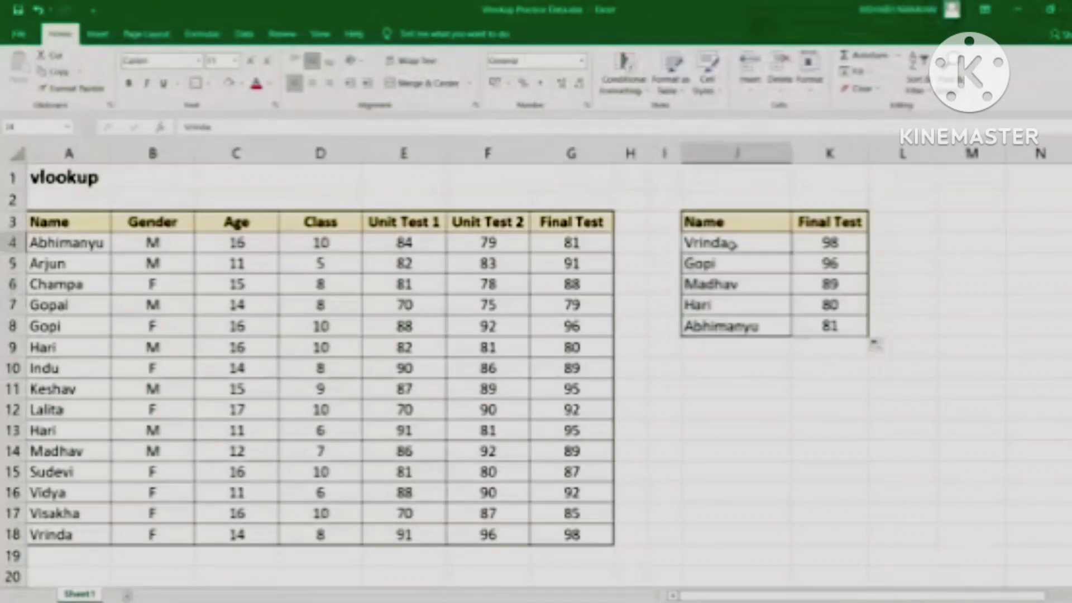
left_click_drag(734, 243, 738, 327)
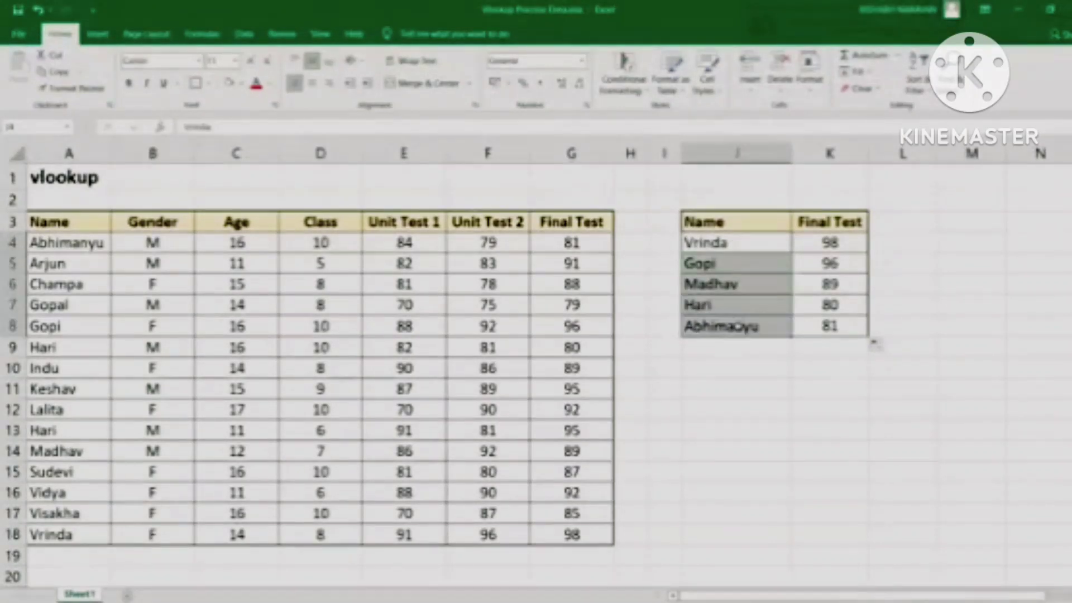
left_click(732, 246)
left_click_drag(732, 258, 733, 325)
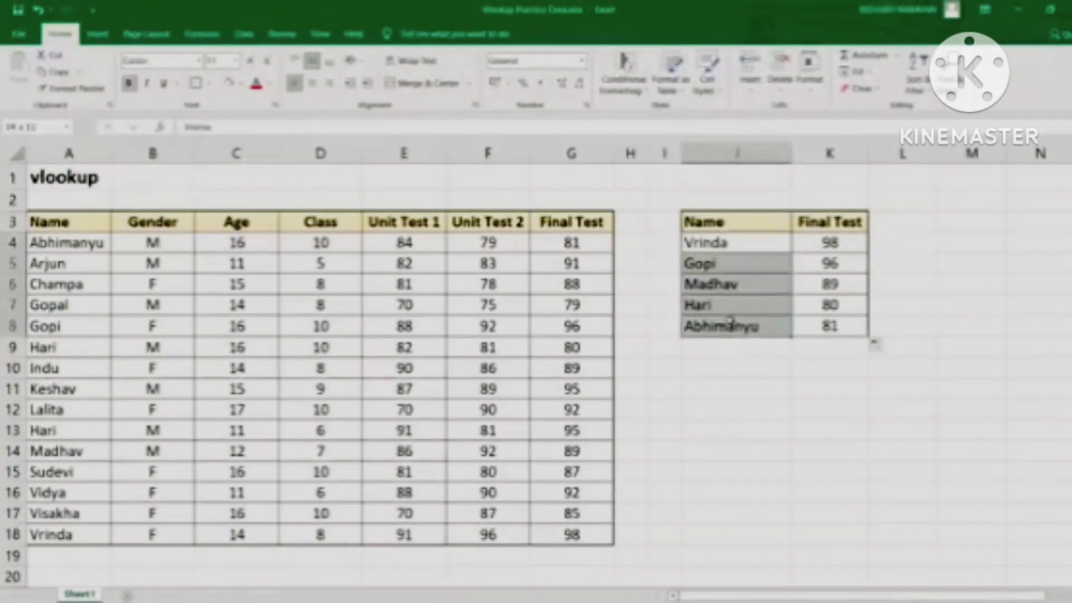
left_click(745, 229)
left_click(747, 246)
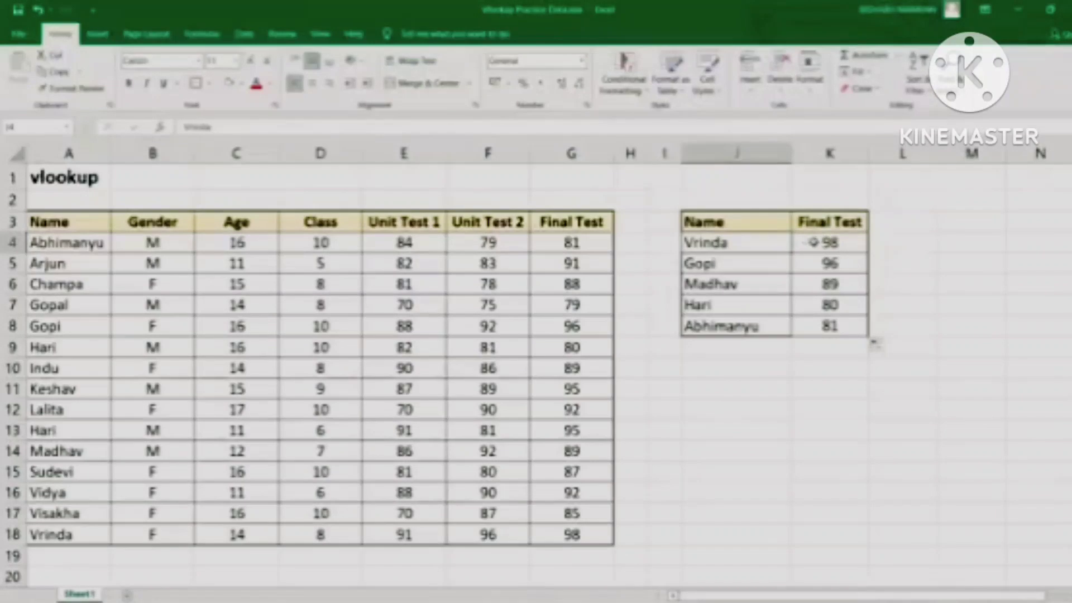
left_click_drag(828, 245, 830, 326)
left_click(737, 223)
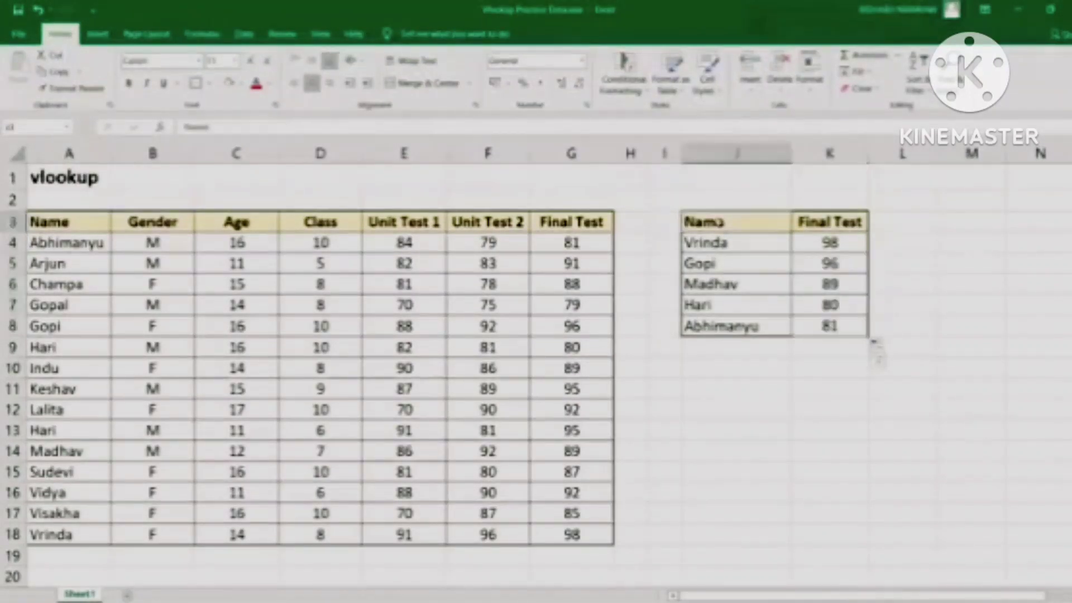
Highlight duplicate values in the student table's Name column, A3:A18, using Light Red Fill with Dark Red Text.
left_click_drag(68, 222, 67, 534)
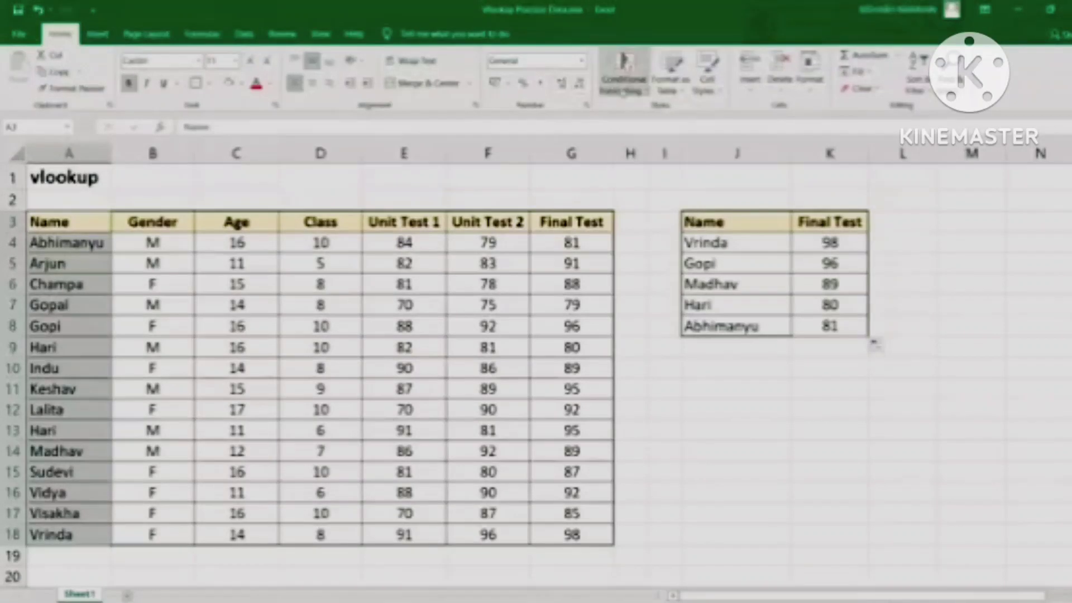
left_click(625, 72)
mouse_move(665, 116)
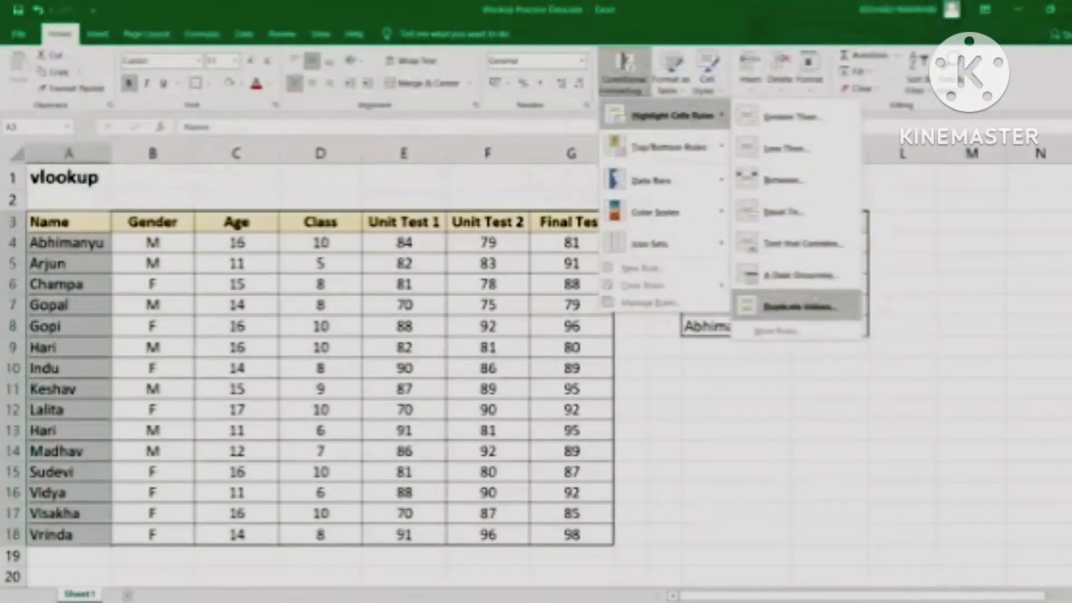
left_click(813, 314)
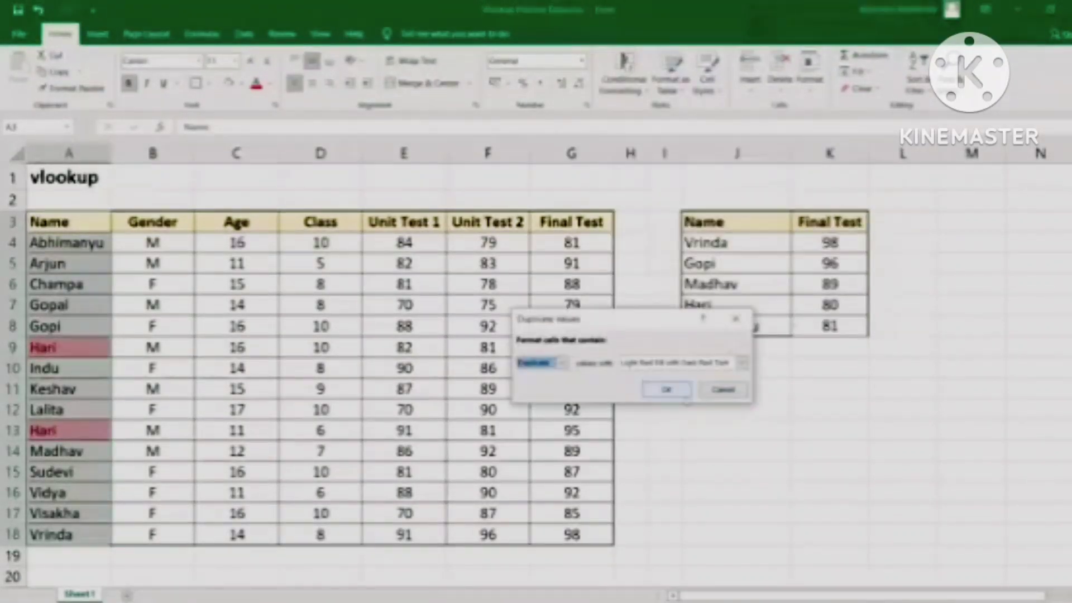
left_click(670, 389)
left_click(61, 222)
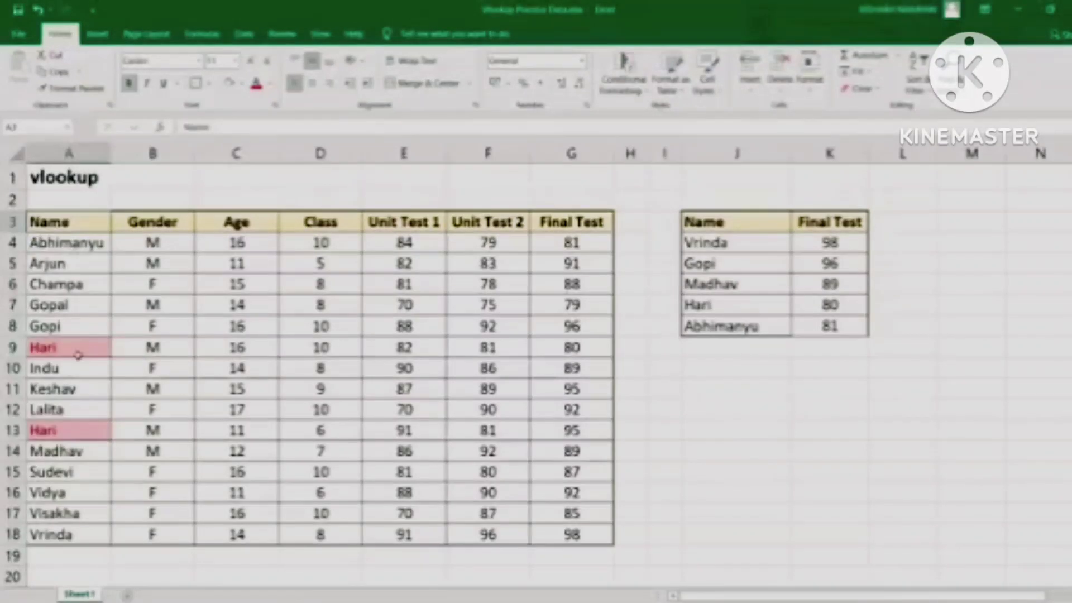
Compare the two highlighted duplicate names in A9 and A13, including their Gender, Age and Class entries.
left_click(78, 349)
left_click(69, 430)
left_click(58, 349)
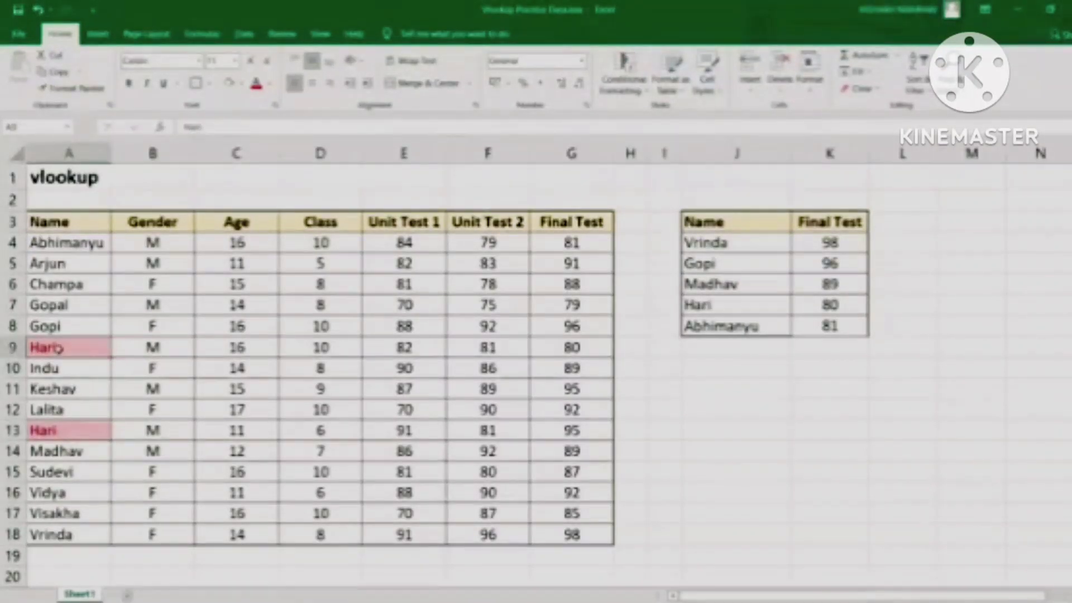
left_click(63, 433)
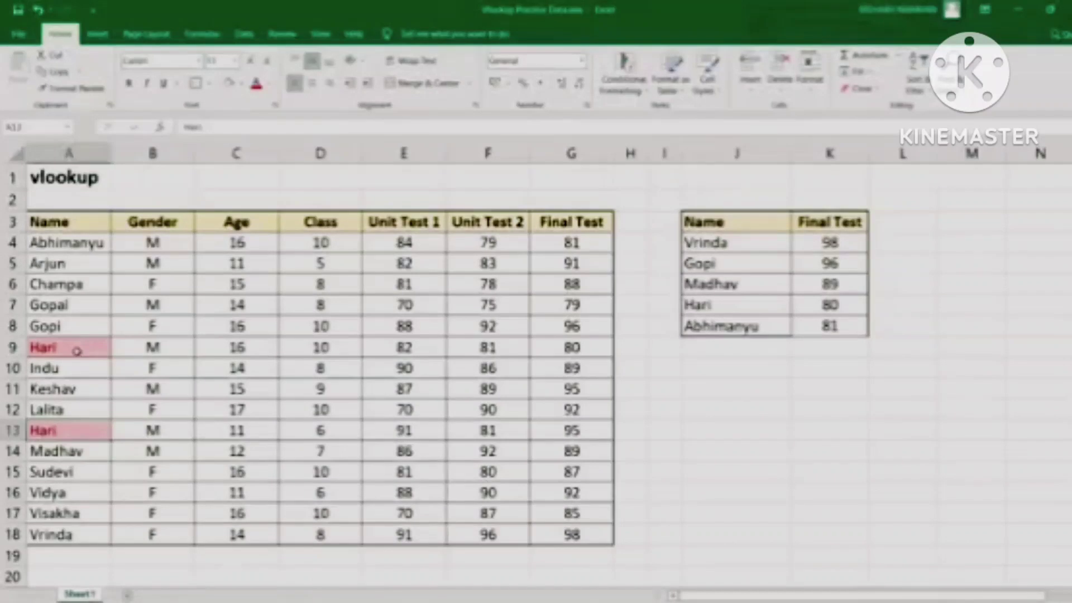
left_click(78, 349)
left_click_drag(67, 348, 330, 347)
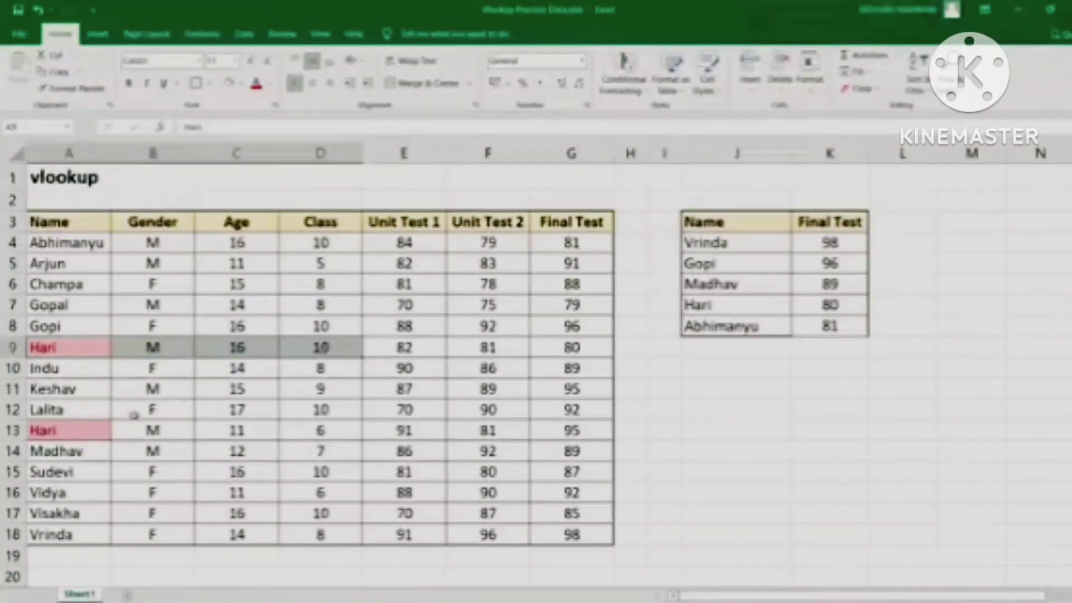
left_click_drag(71, 430, 322, 433)
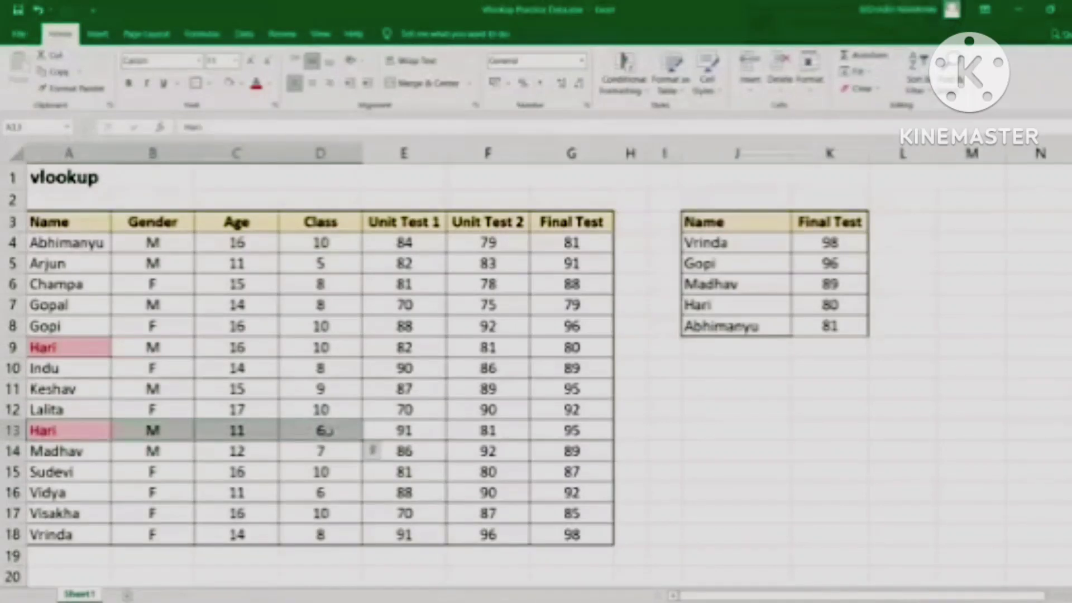
left_click(328, 430)
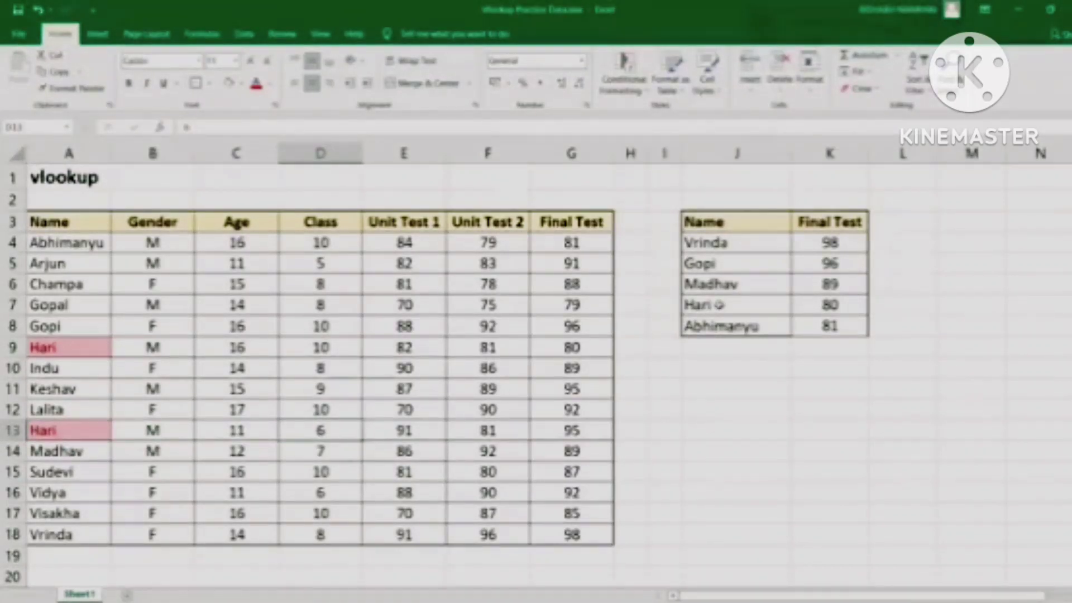
Trace the J7 lookup down the Name column to row 9 and compare the Final Test score in G9 with K7.
left_click_drag(49, 244, 74, 355)
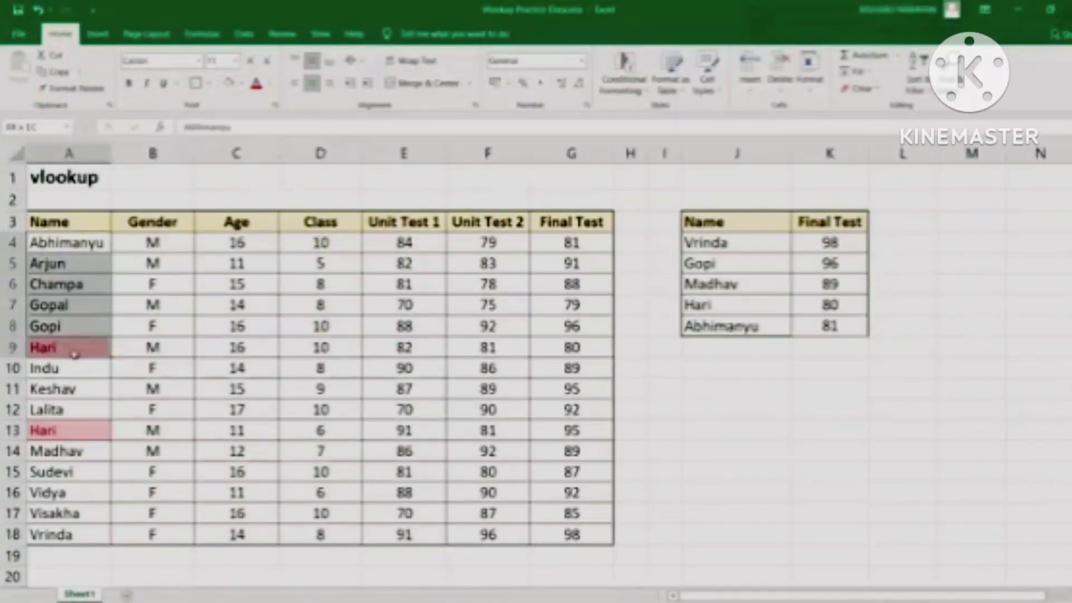
left_click(53, 242)
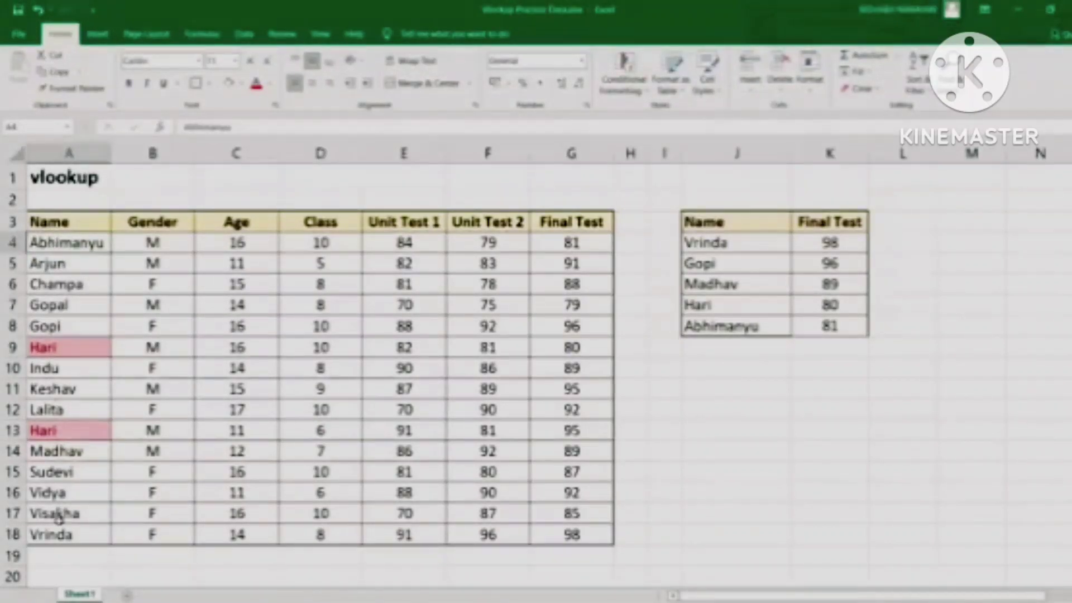
mouse_move(64, 246)
left_mouse_down()
mouse_move(145, 321)
mouse_move(437, 363)
mouse_move(561, 348)
left_mouse_up()
left_click(563, 347)
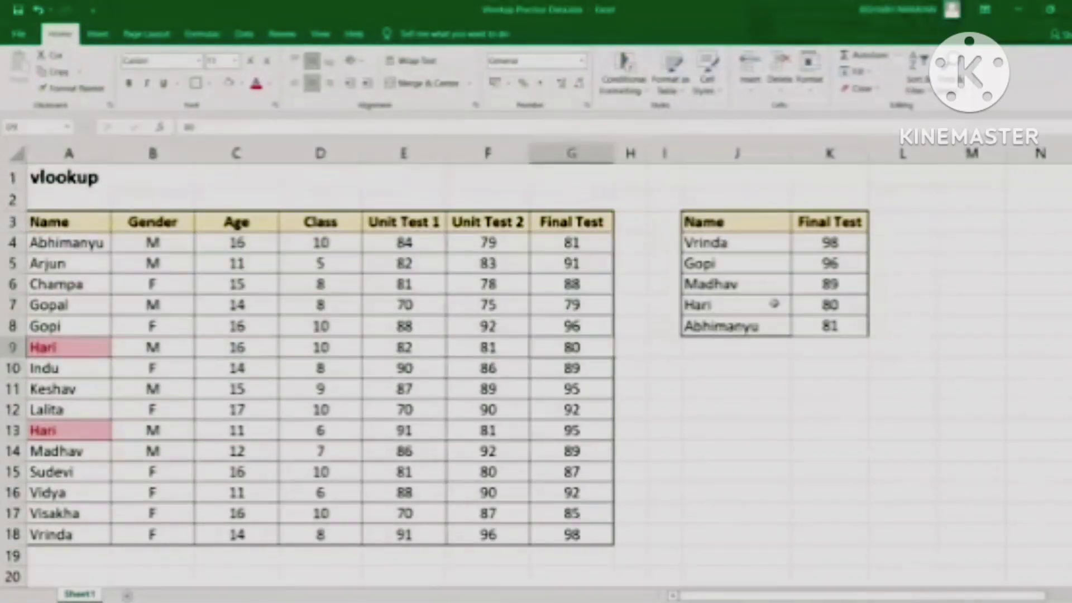
left_click(717, 309)
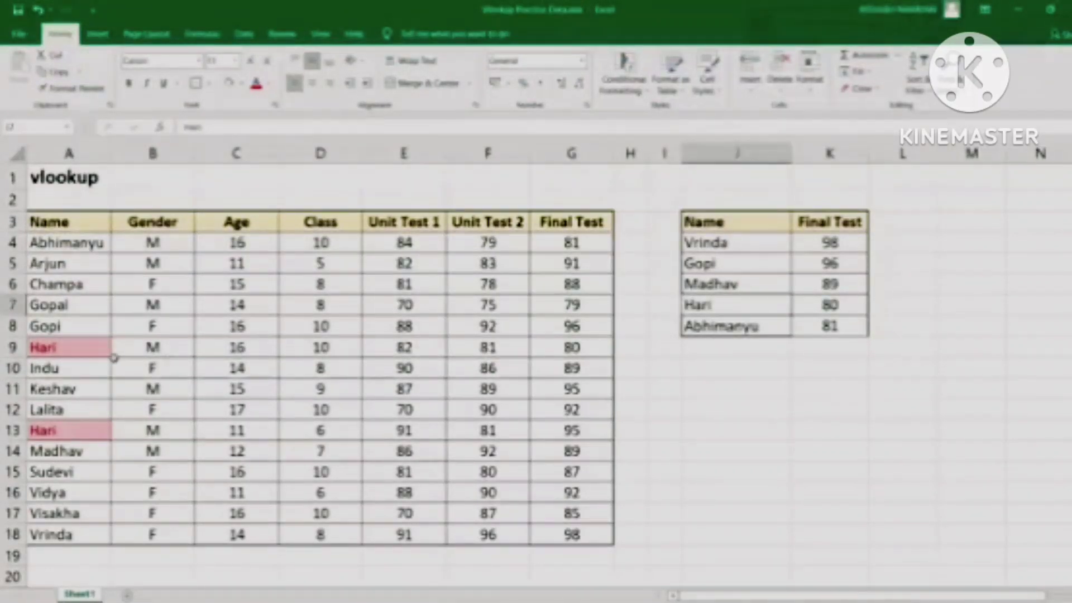
left_click(561, 349)
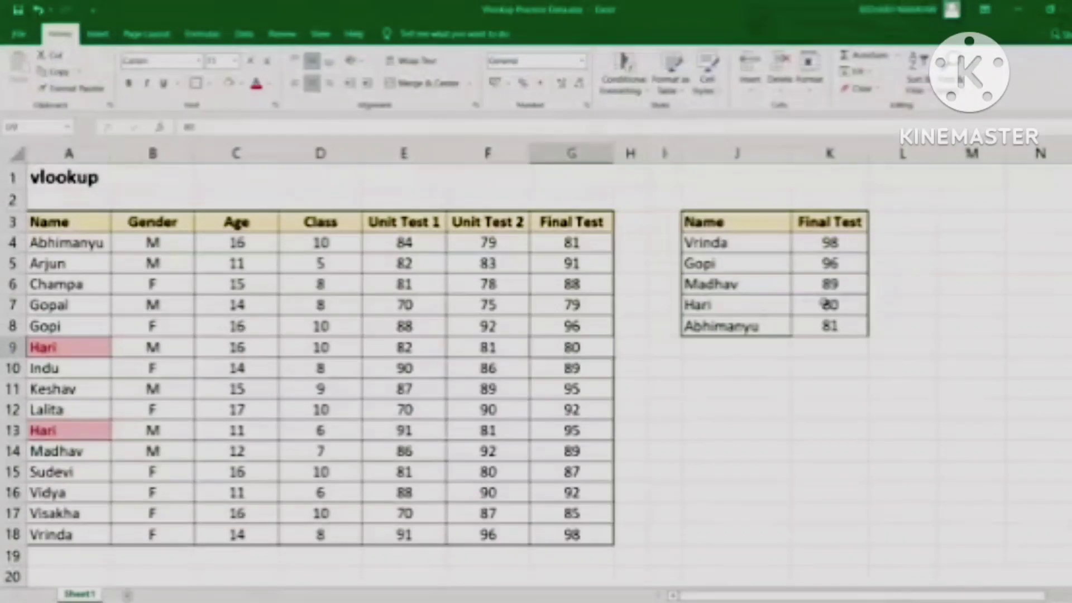
left_click(825, 305)
Compare the full records in rows 9 and 13 with the K7 result, then examine the Age and Class columns.
left_click_drag(70, 351, 564, 348)
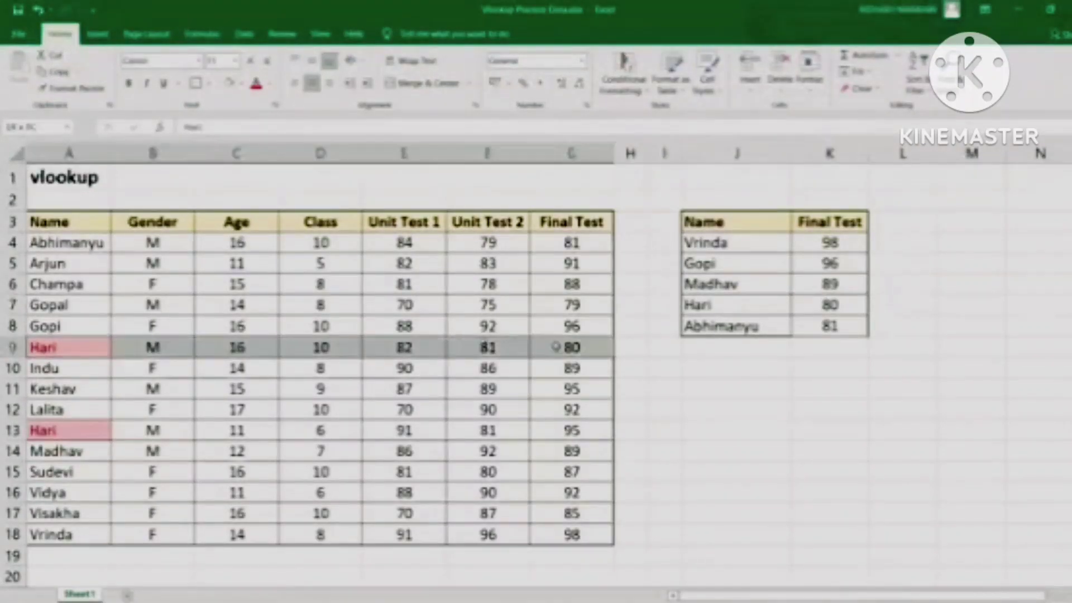
left_click_drag(51, 429, 550, 431)
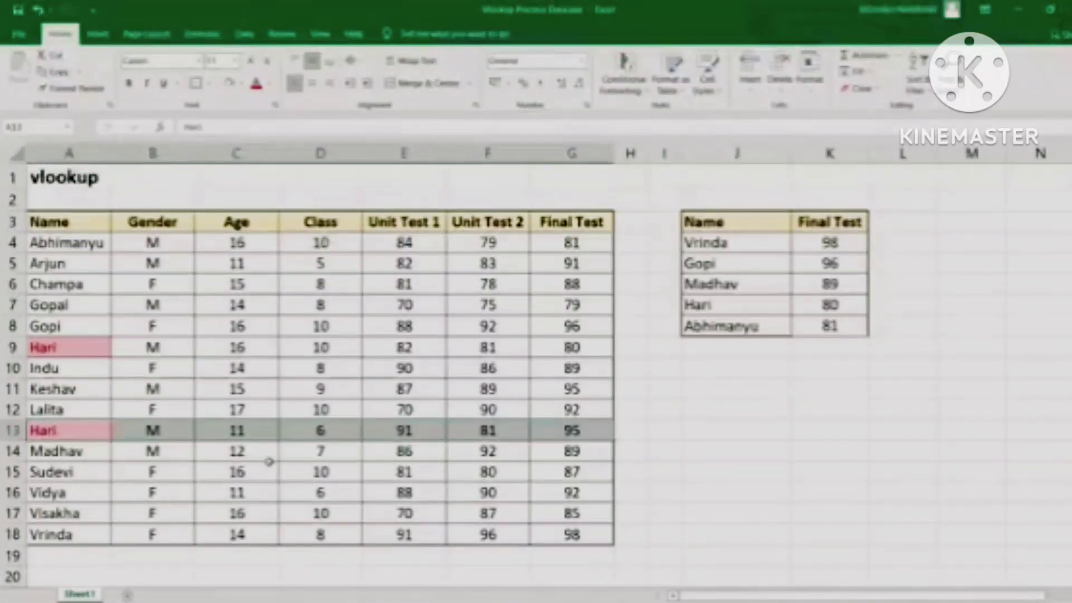
left_click_drag(70, 353, 568, 352)
left_click_drag(708, 306, 821, 312)
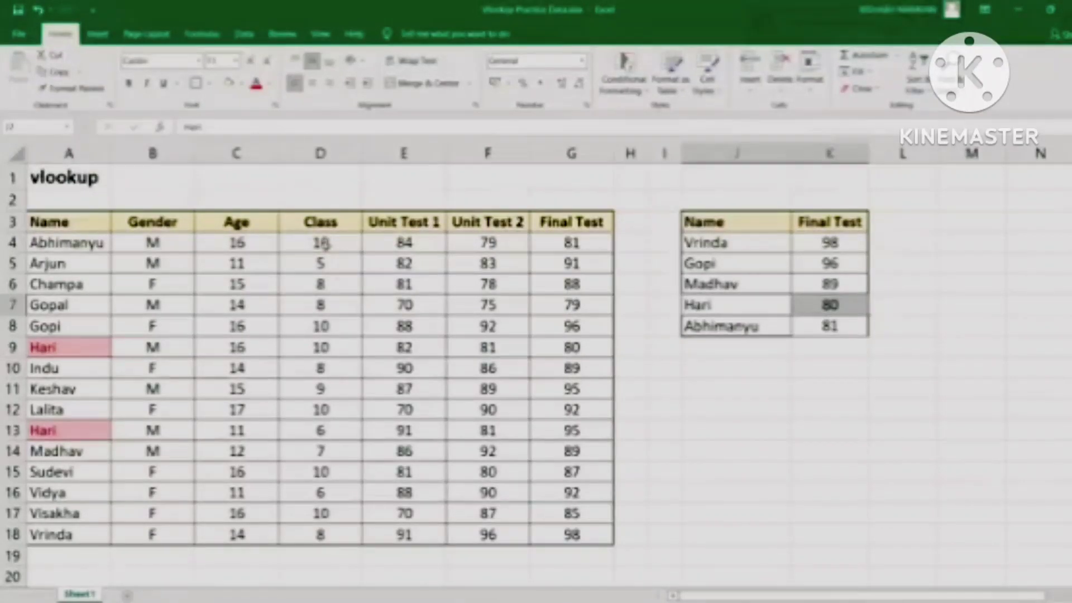
left_click_drag(238, 241, 324, 534)
left_click(338, 247)
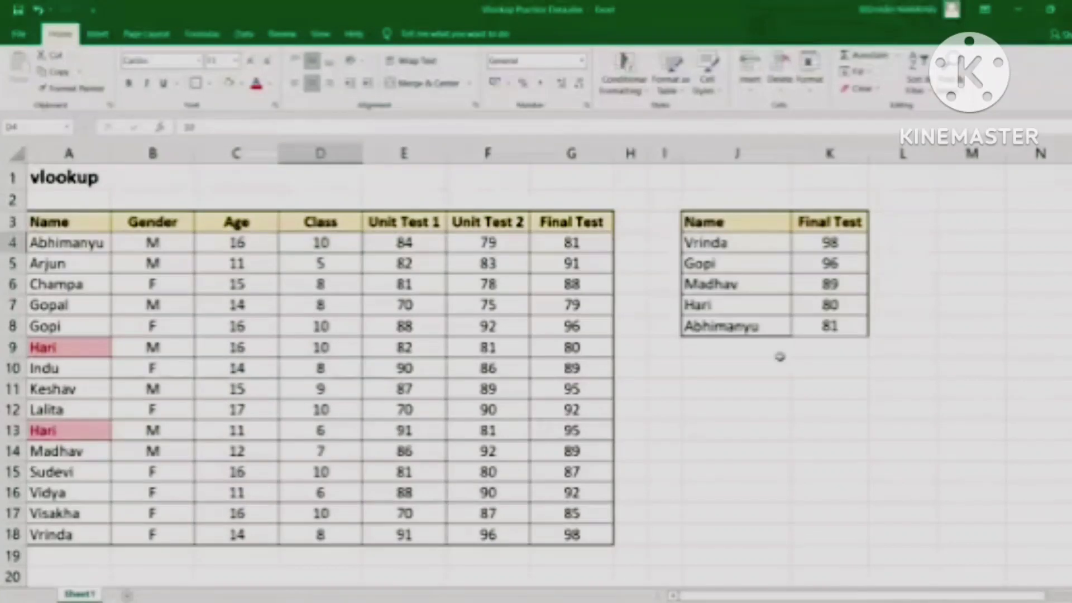
left_click(831, 304)
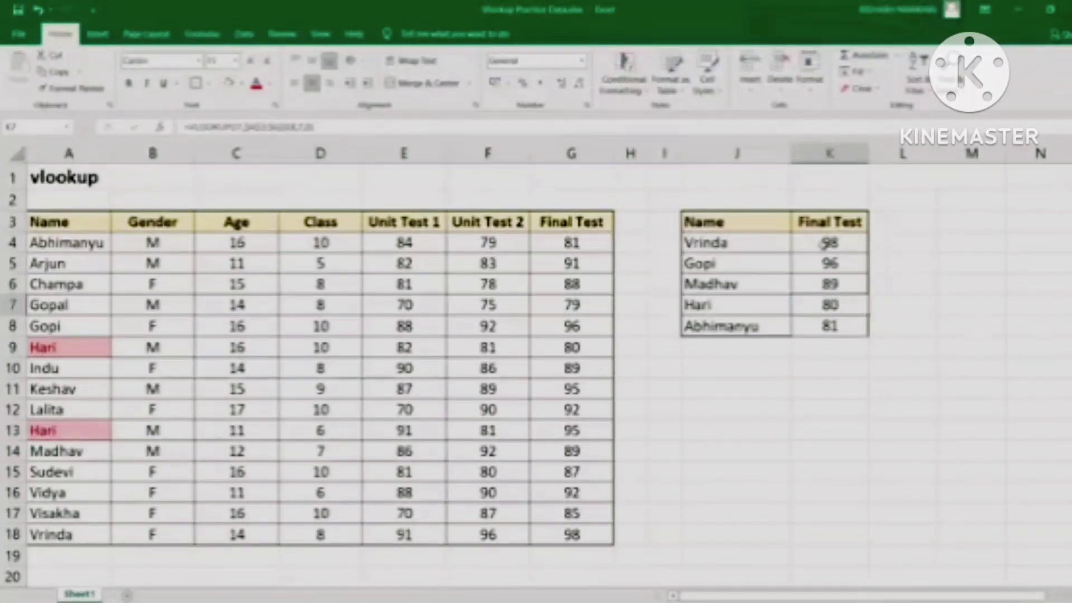
Change the Final Test score in G4 to 95 and check the linked lookup result in K8.
left_click_drag(831, 243, 831, 327)
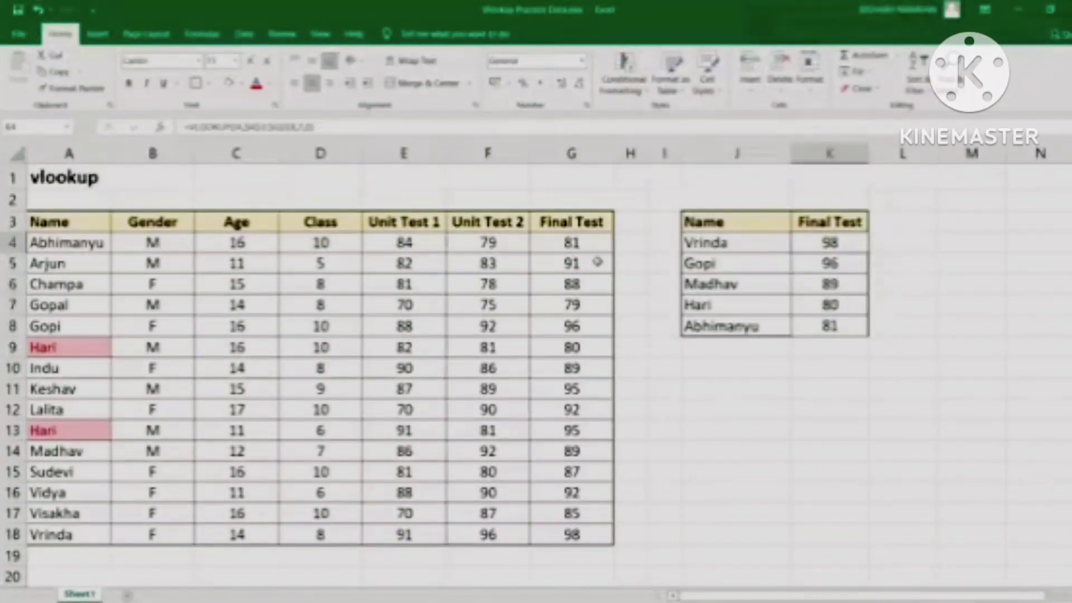
left_click_drag(559, 243, 563, 513)
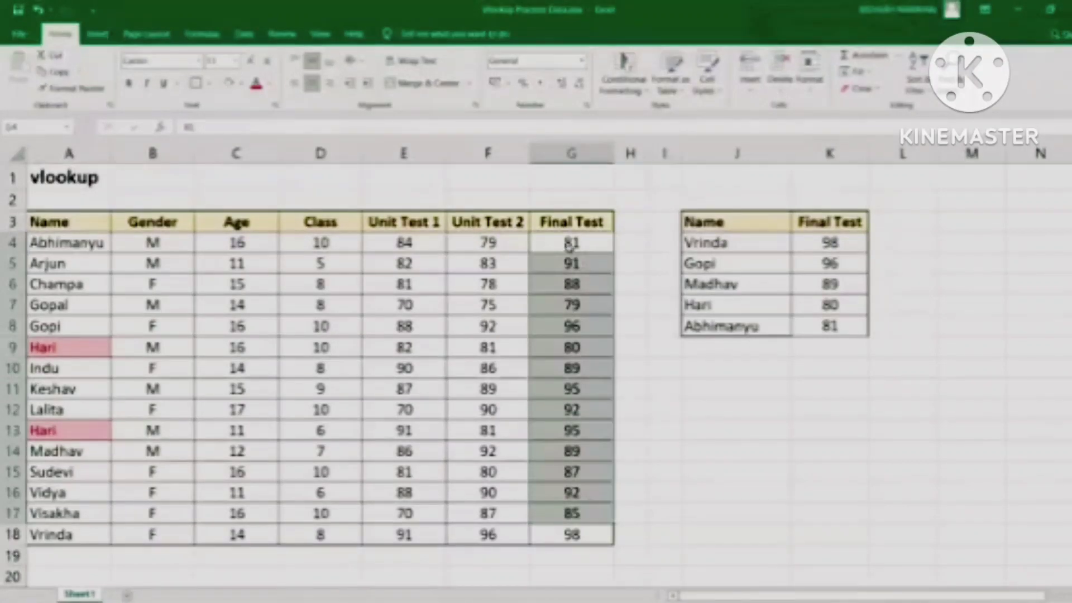
left_click(570, 246)
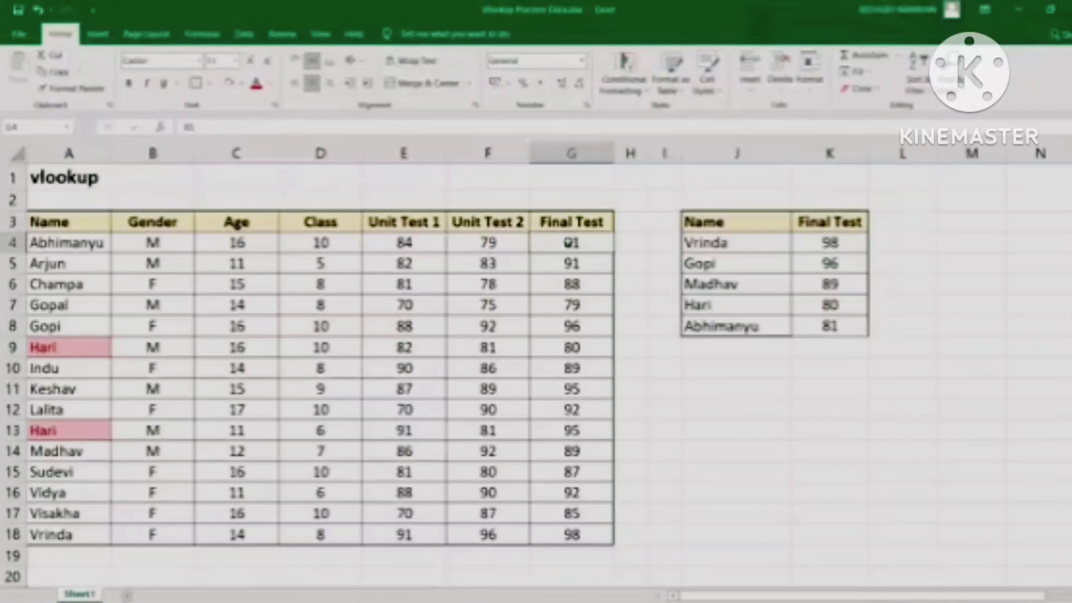
type("95")
key("Return")
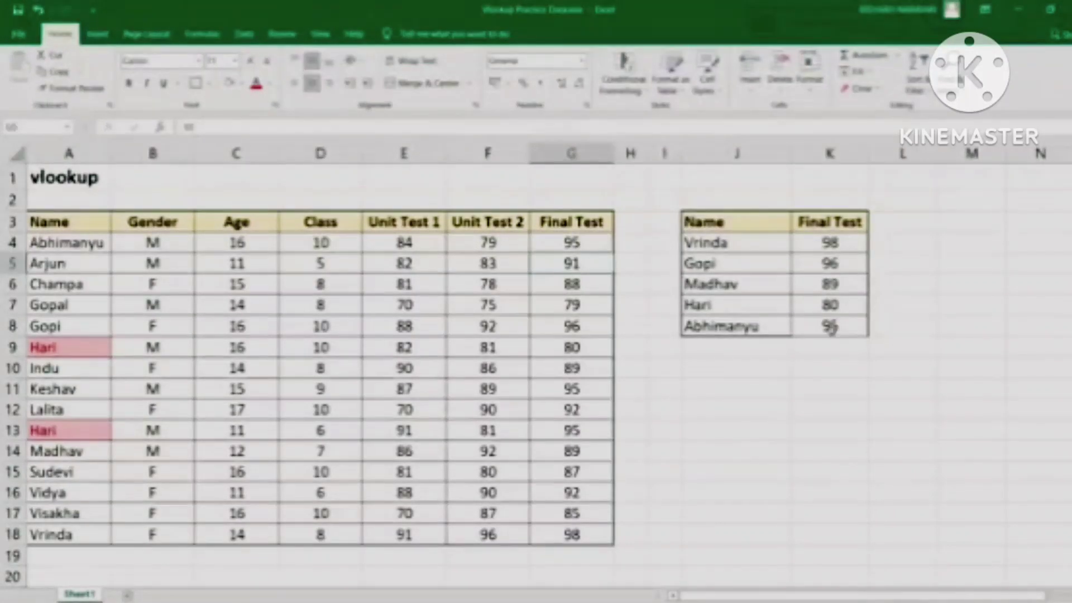
left_click(832, 327)
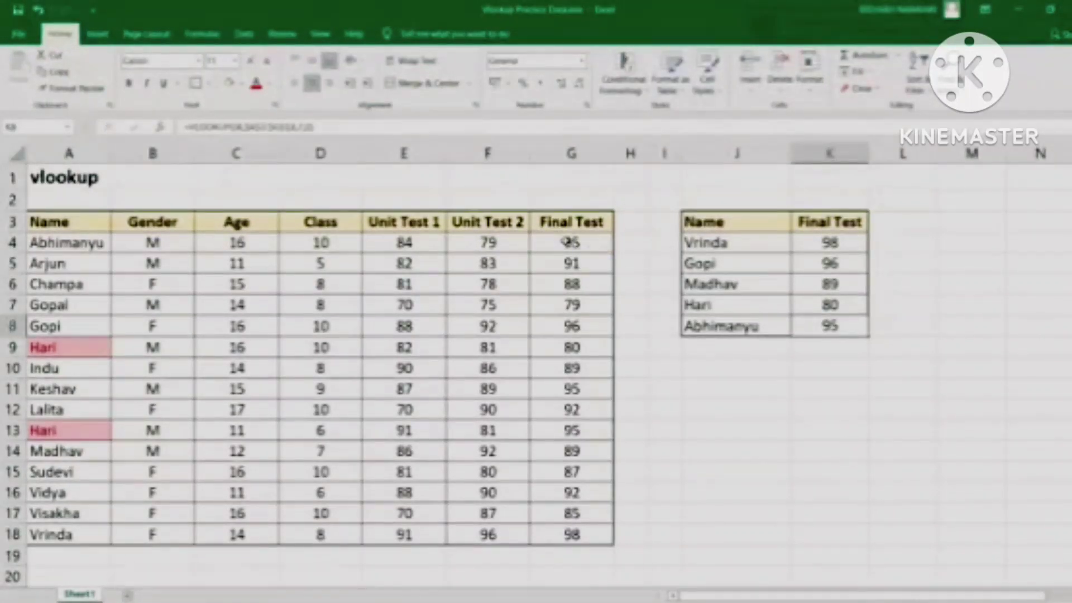
Change the Final Test score in G4 to 100 and check the K8 lookup result again.
left_click(569, 242)
type("100")
key("Return")
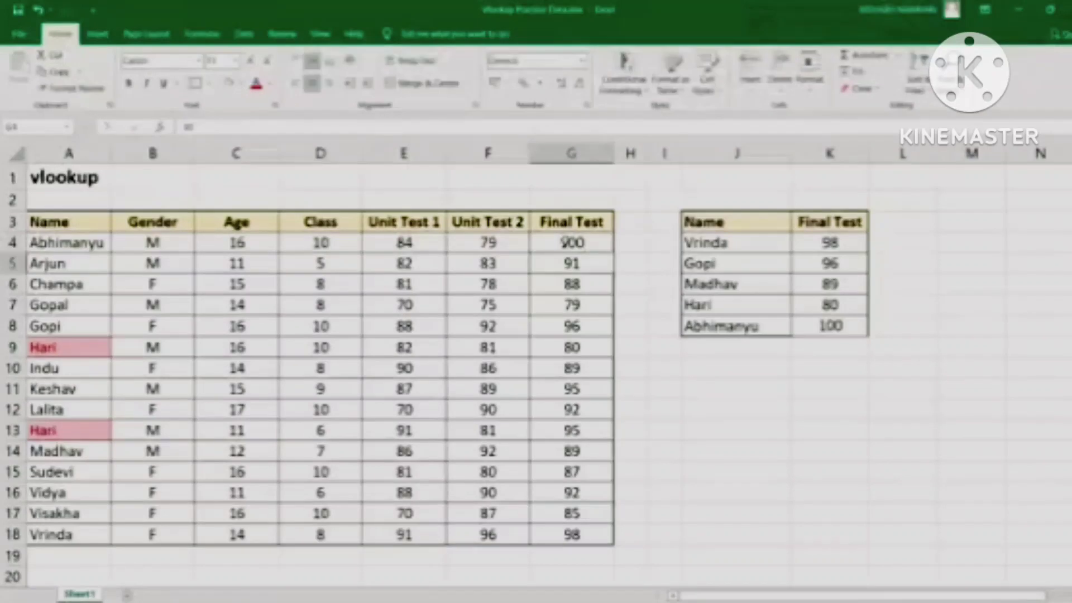
left_click(831, 335)
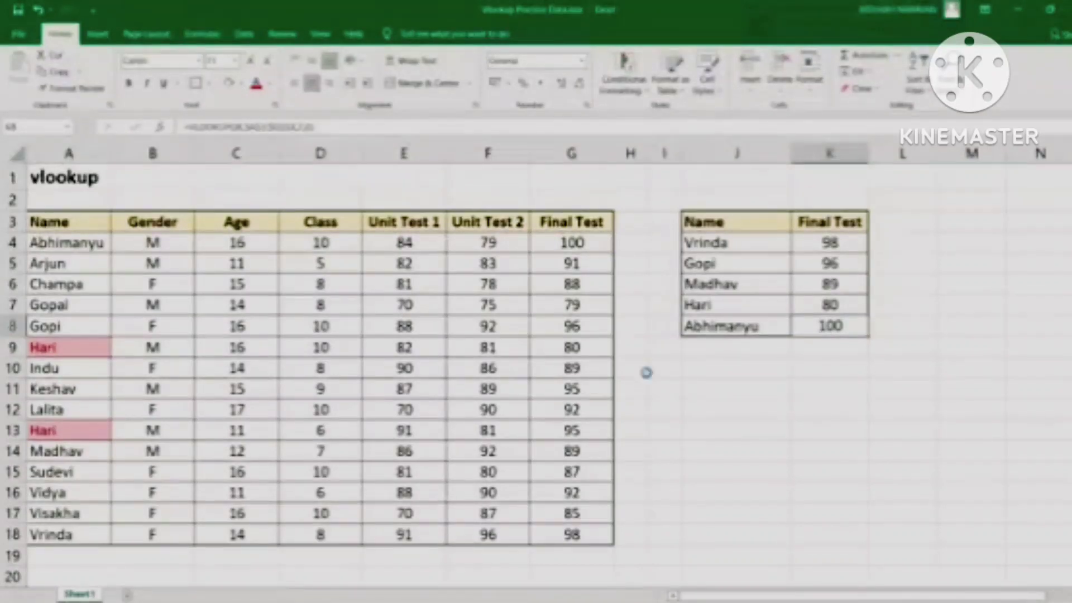
Undo both test changes to the G4 score and review the lookup results in K4:K8.
key("ctrl+z")
key("ctrl+z")
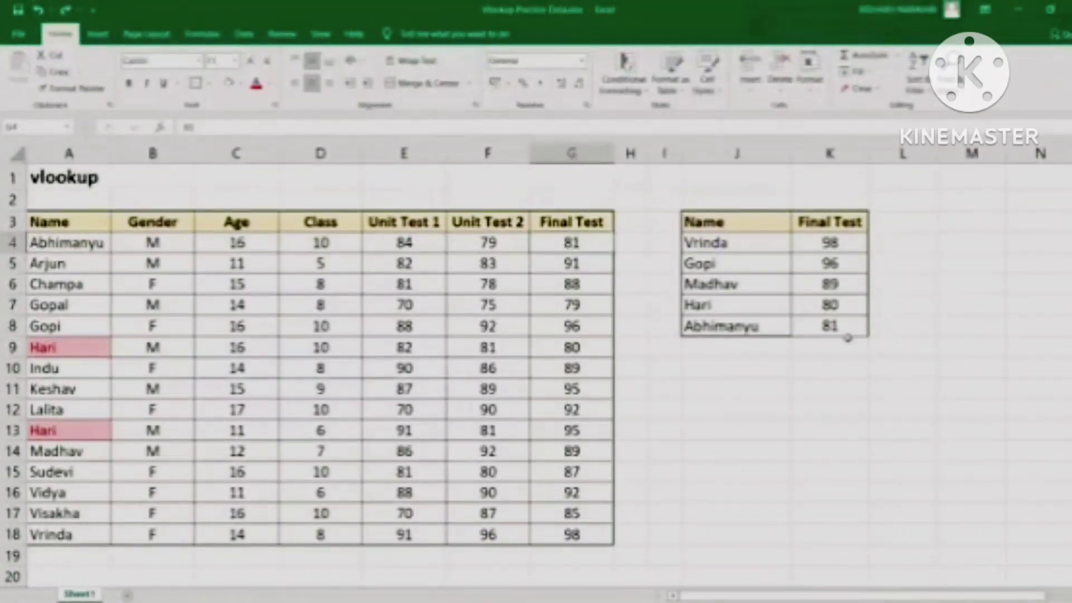
left_click(847, 334)
left_click_drag(836, 244, 838, 329)
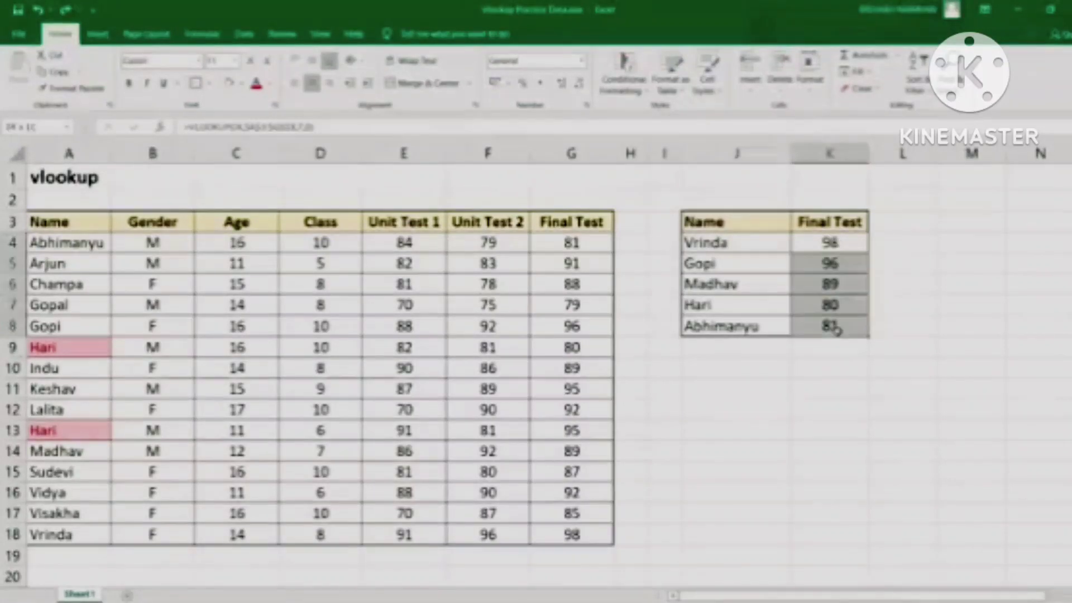
left_click(594, 247)
left_click_drag(848, 243, 770, 328)
left_click(815, 236)
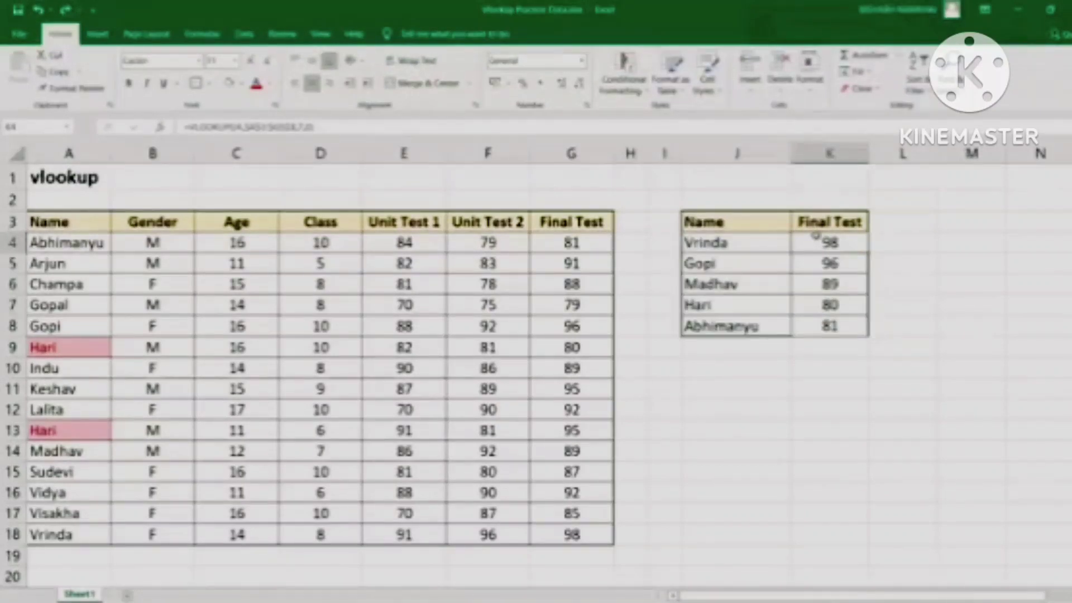
Replace the VLOOKUP formulas in K4:K8 with static values by copying the range and pasting values over it.
left_click_drag(733, 222, 832, 326)
left_click(829, 245)
left_click_drag(834, 260, 832, 325)
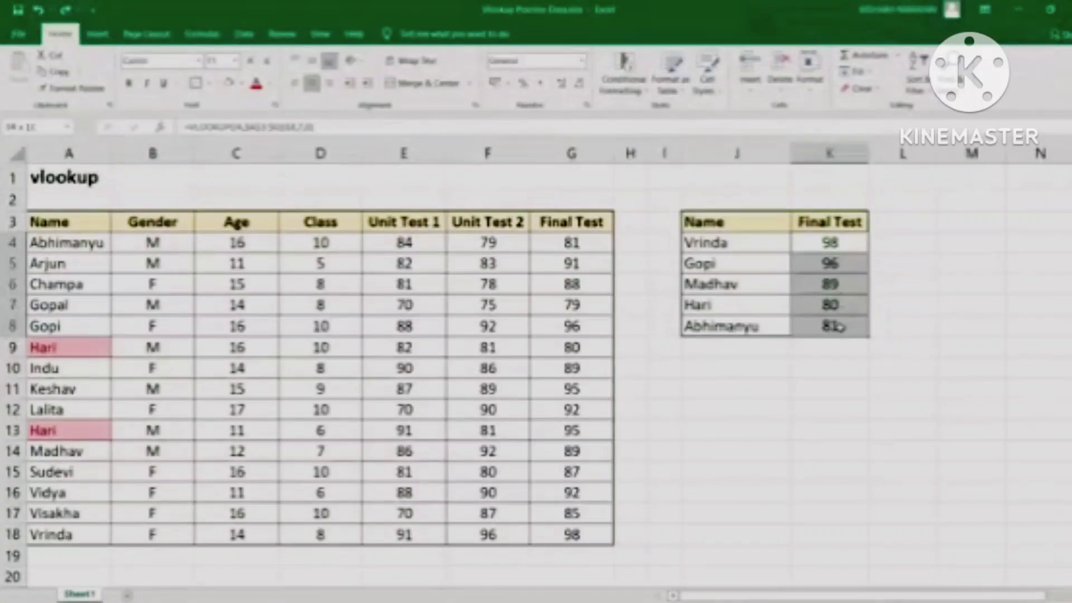
left_click(828, 242)
left_click_drag(828, 242, 845, 327)
key("ctrl+c")
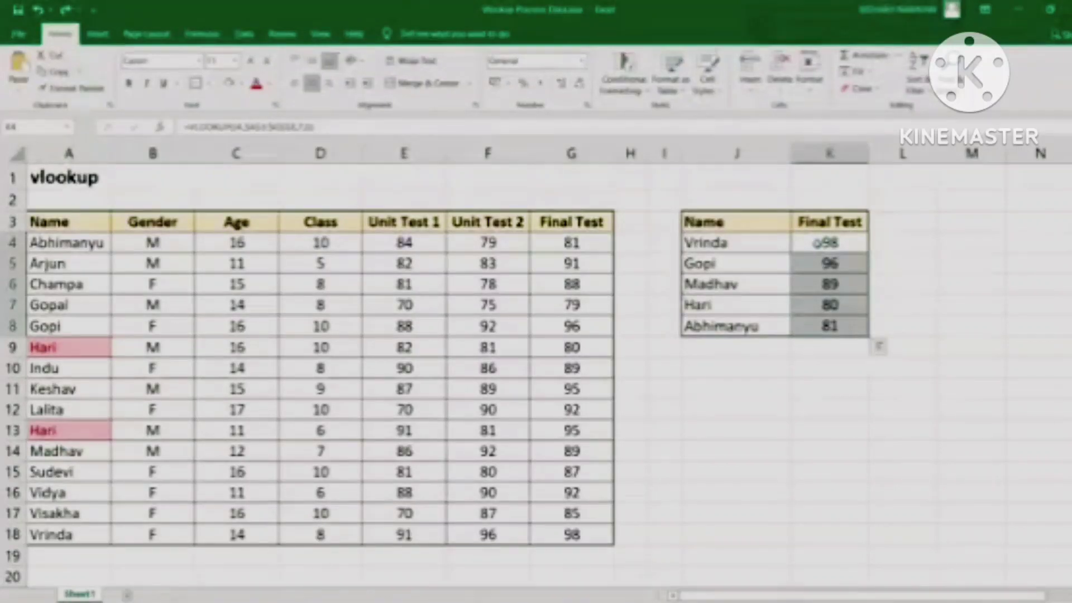
right_click(819, 243)
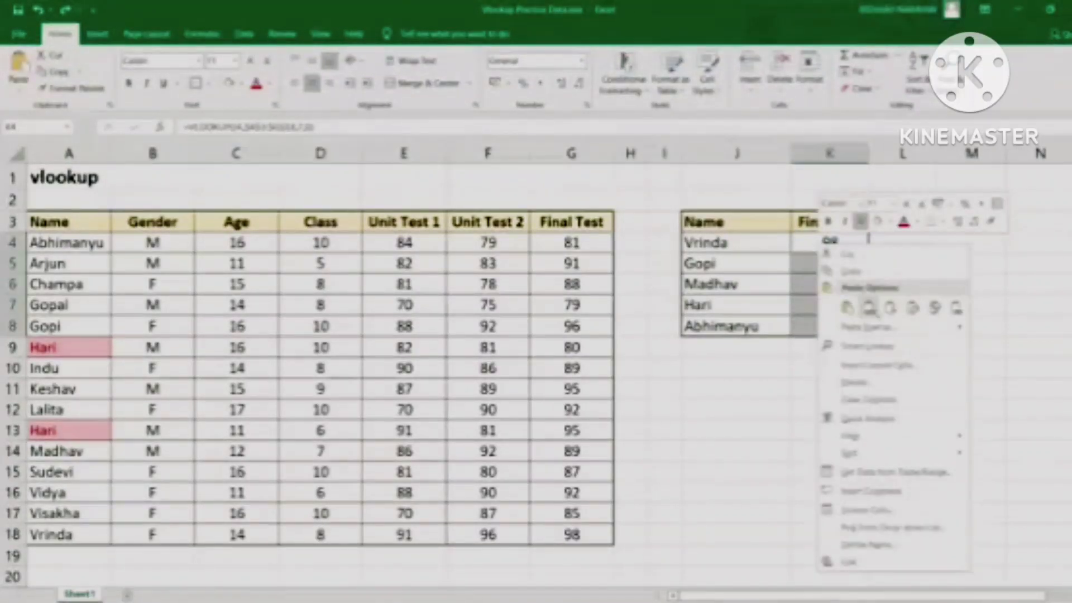
left_click(869, 308)
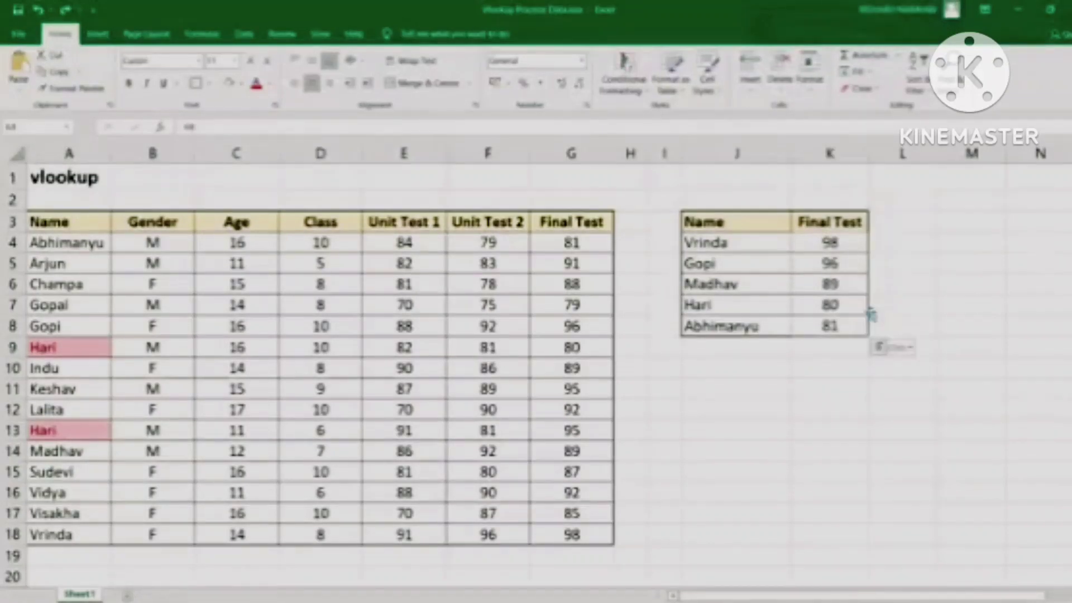
Inspect the contents of cells K4 to K8 to see whether they hold formulas or plain values.
left_click(834, 243)
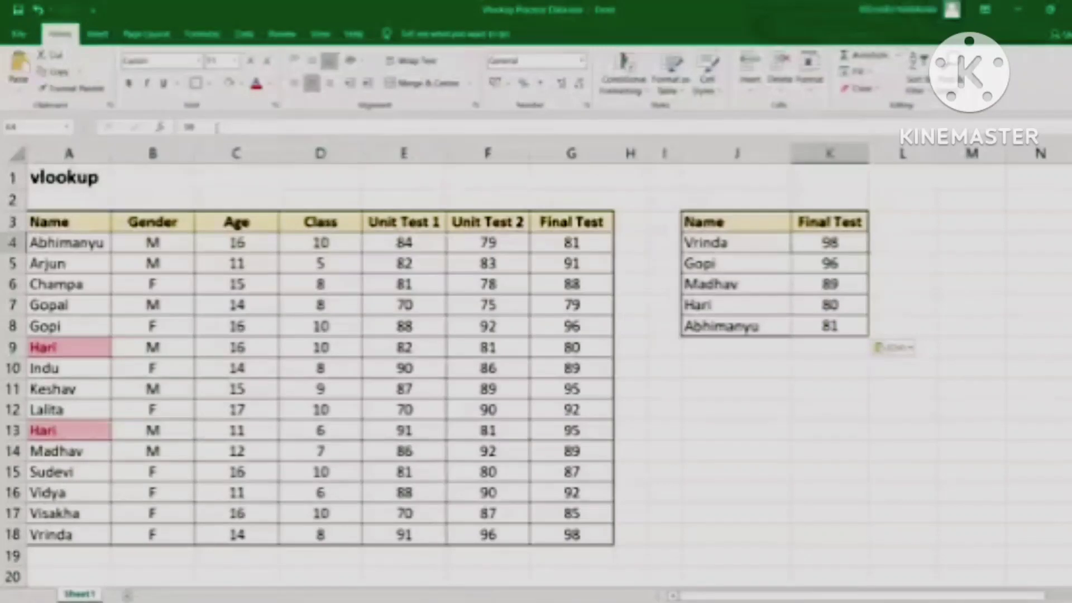
left_click_drag(207, 128, 183, 128)
key("Return")
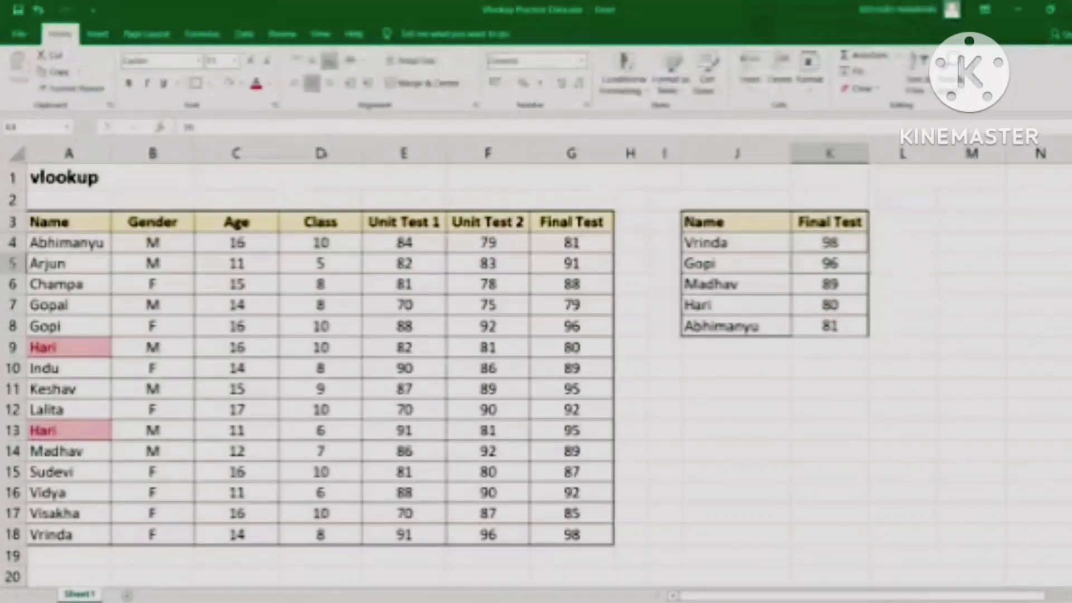
key("F2")
left_click(821, 290)
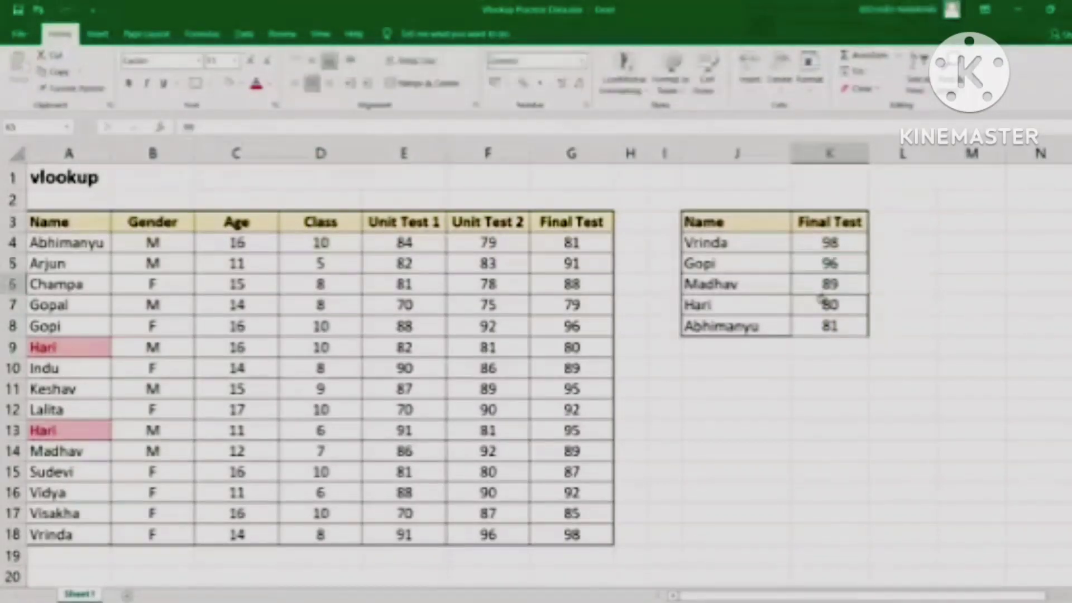
left_click(822, 307)
left_click(821, 327)
left_click(818, 246)
Set the Final Test score in G4 to 100 and compare it with the pasted values in K4:K8.
left_click(606, 266)
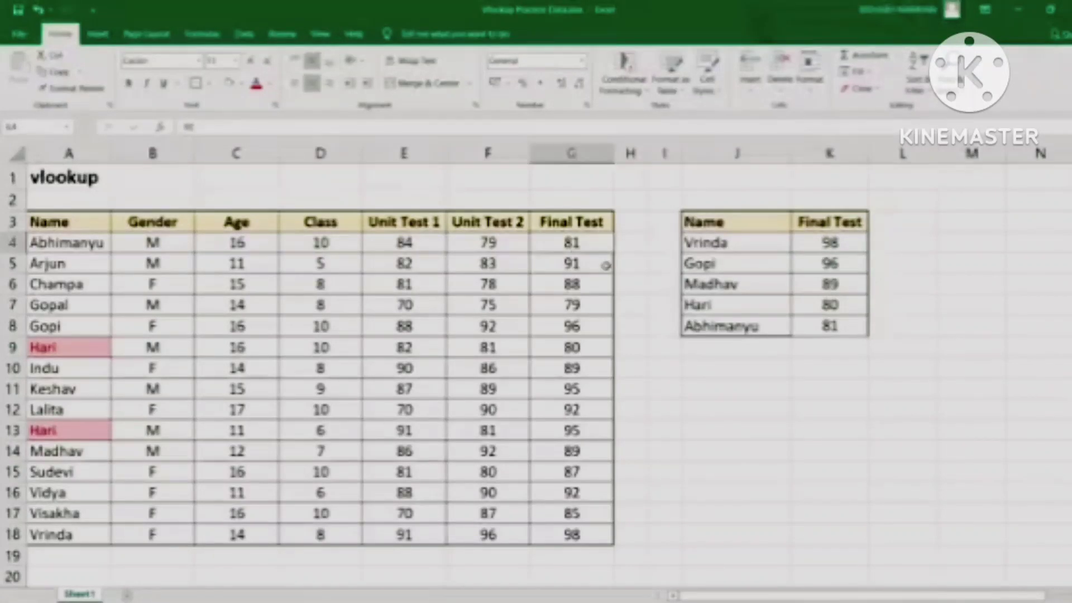
type("100")
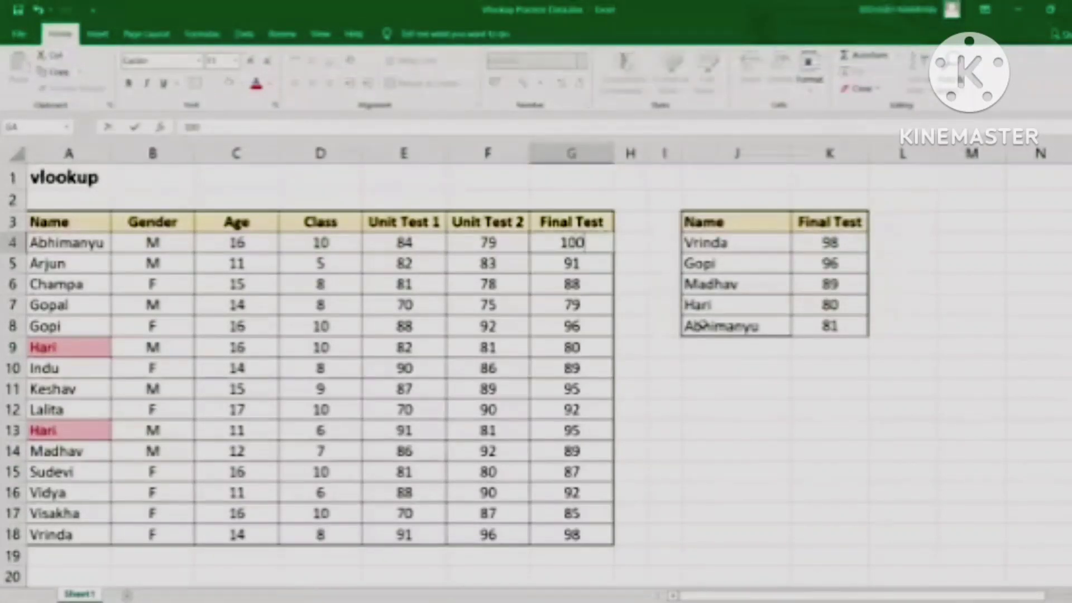
key("Return")
left_click(853, 327)
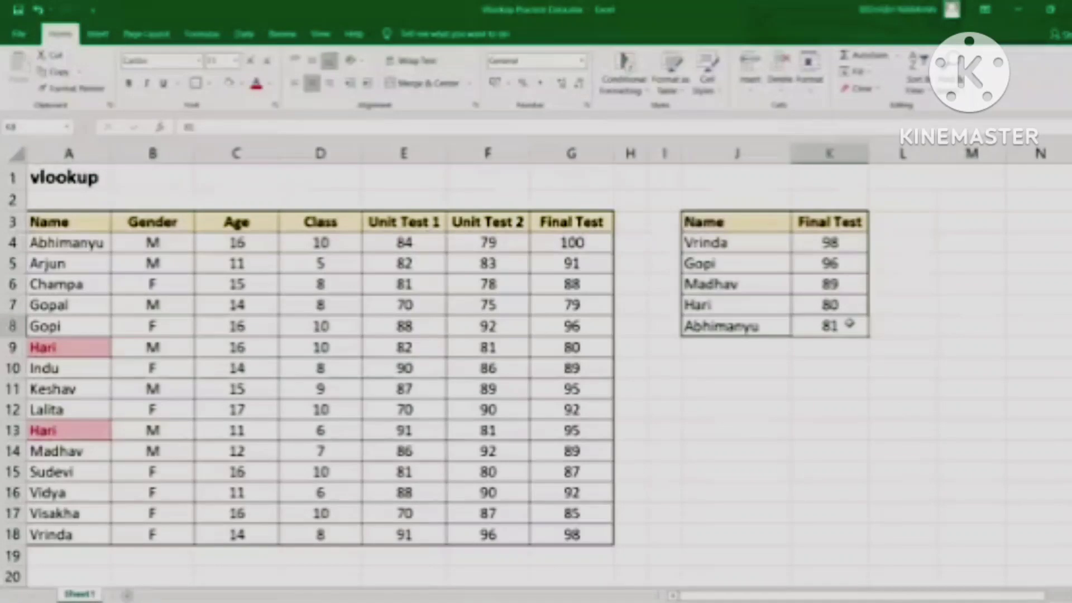
left_click_drag(850, 243, 858, 346)
left_click(831, 241)
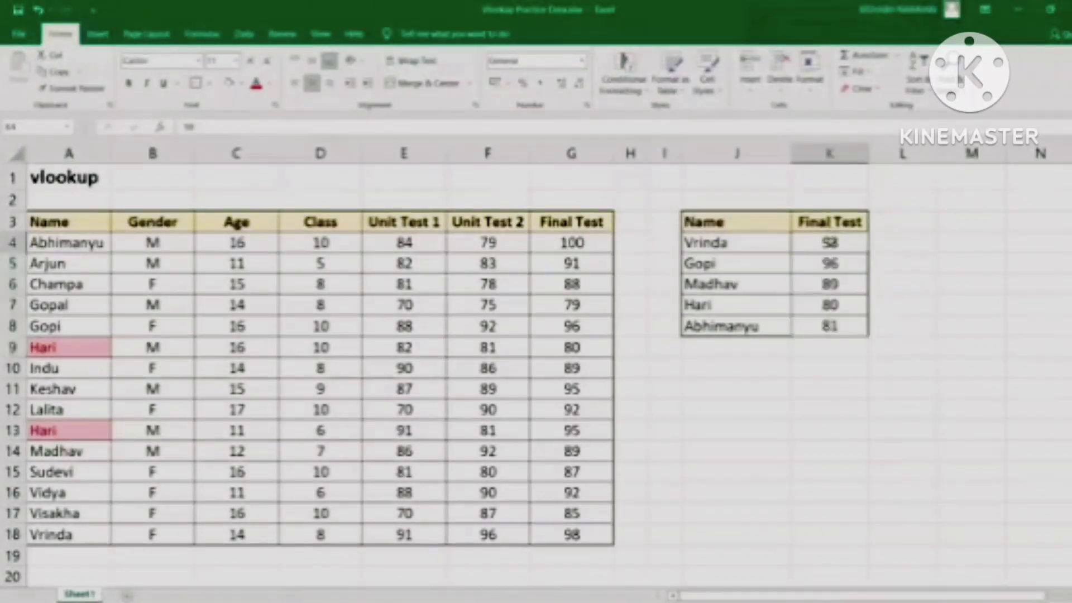
Undo the last two worksheet changes.
key("ctrl+z")
key("ctrl+z")
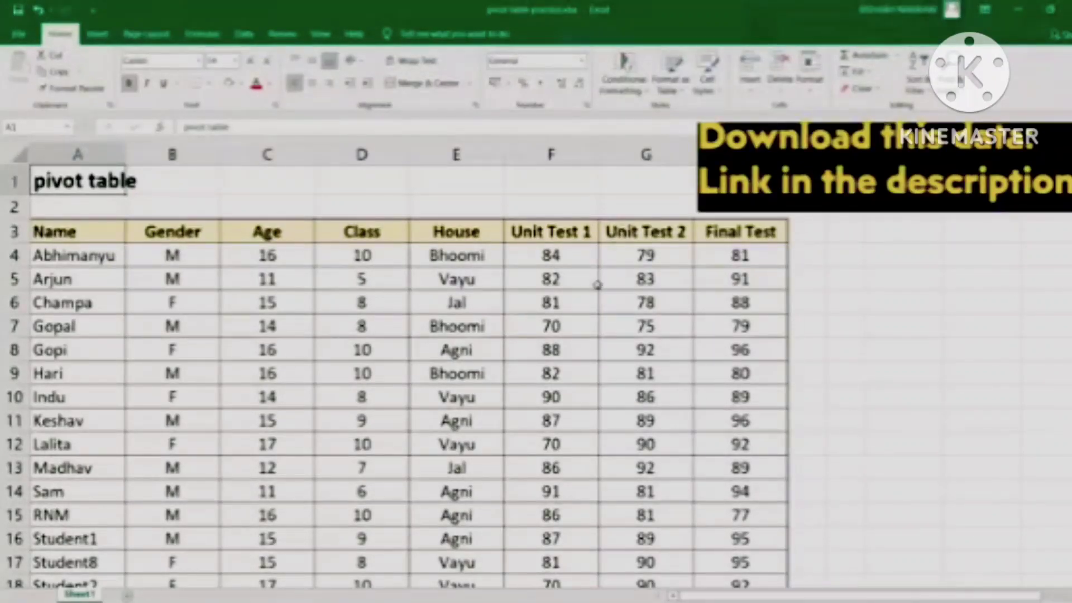
Review the student table's column headers and insert a PivotTable from its data on a new worksheet.
left_click(73, 233)
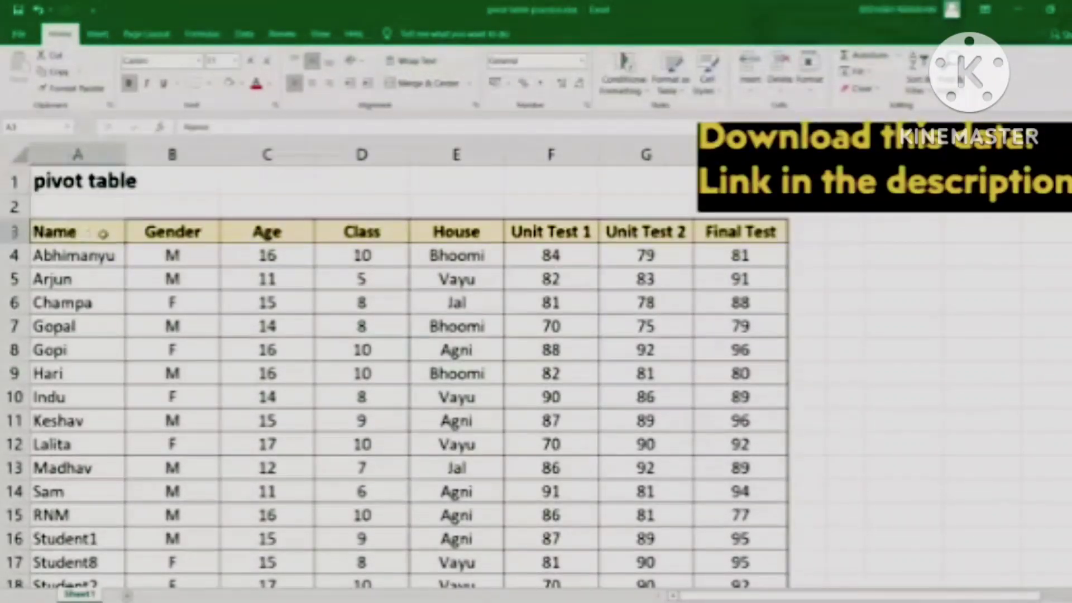
left_click(170, 232)
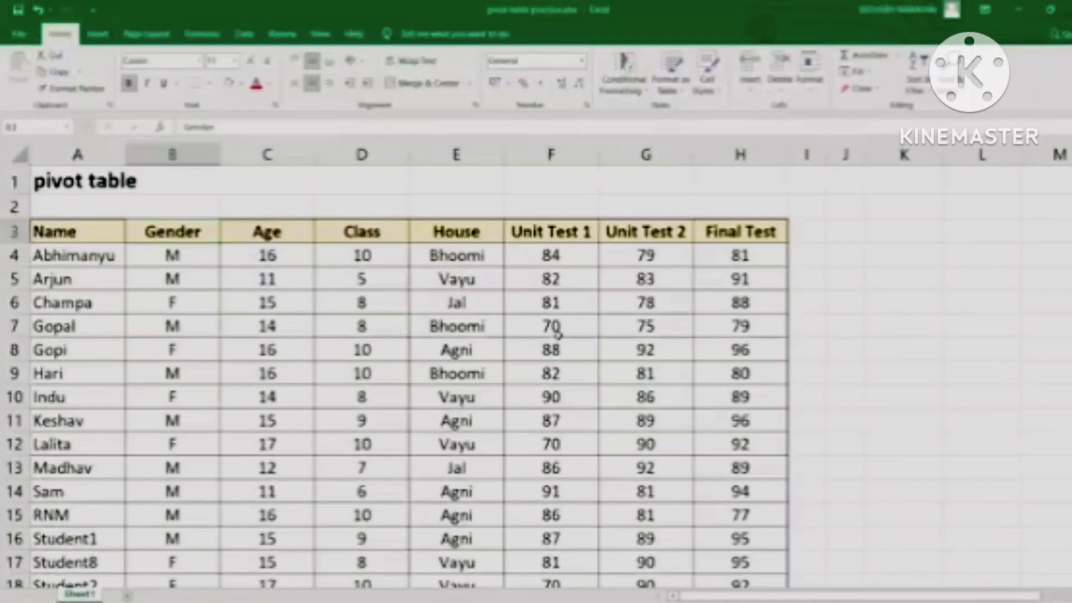
left_click(502, 255)
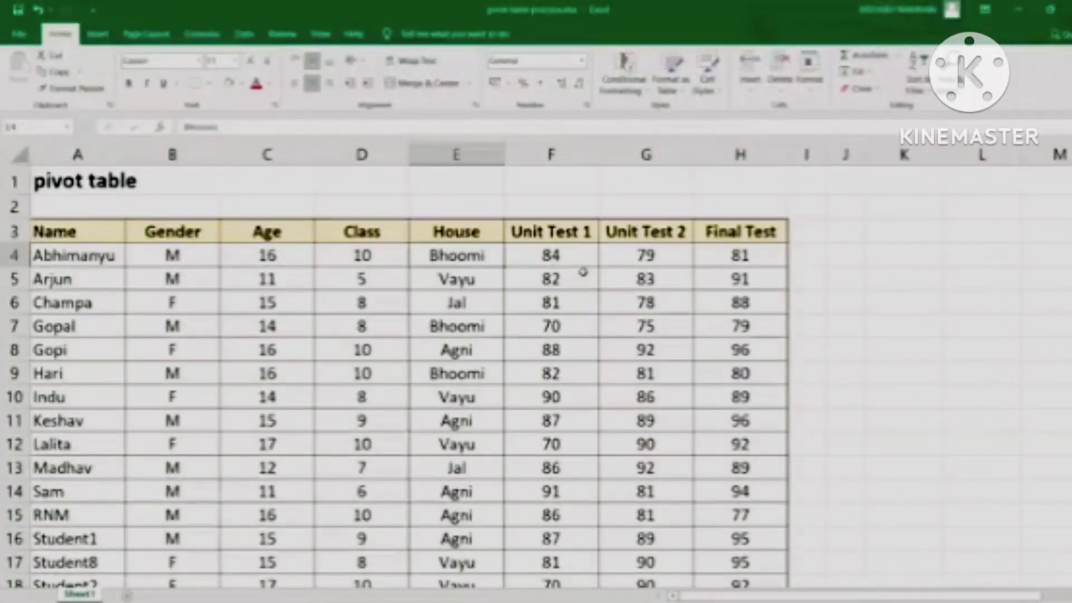
left_click(96, 35)
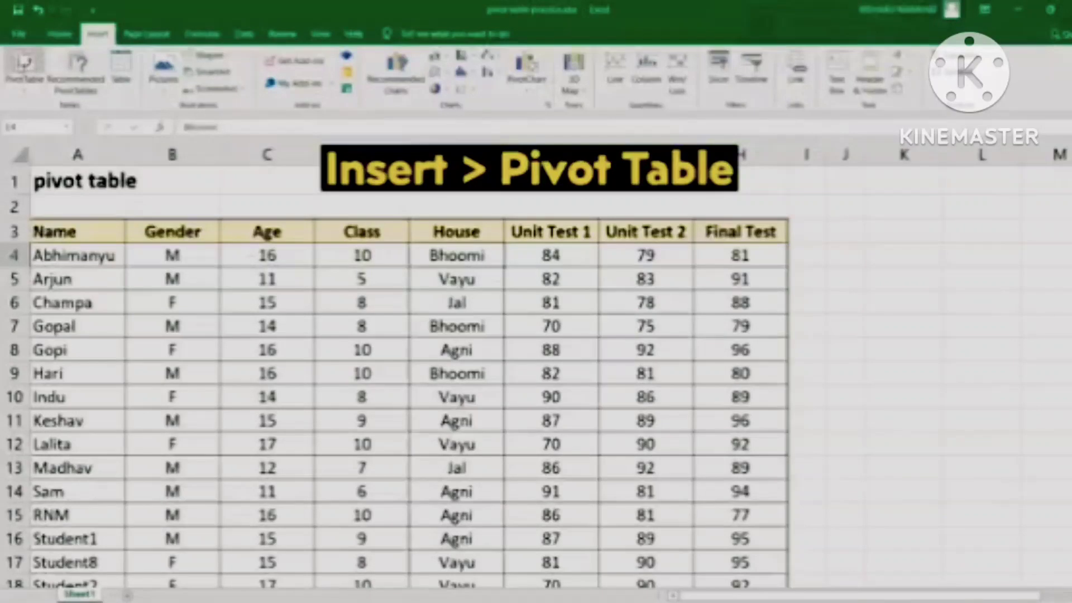
left_click(25, 62)
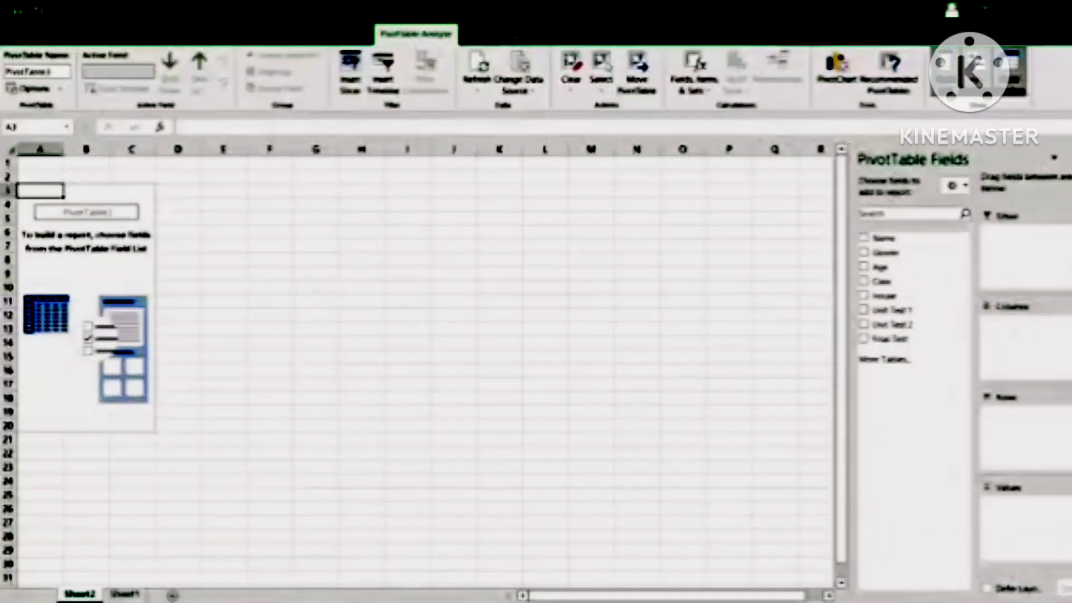
Arrange the PivotTable field list with the fields section and areas section stacked.
scroll(437, 395, "up", 2)
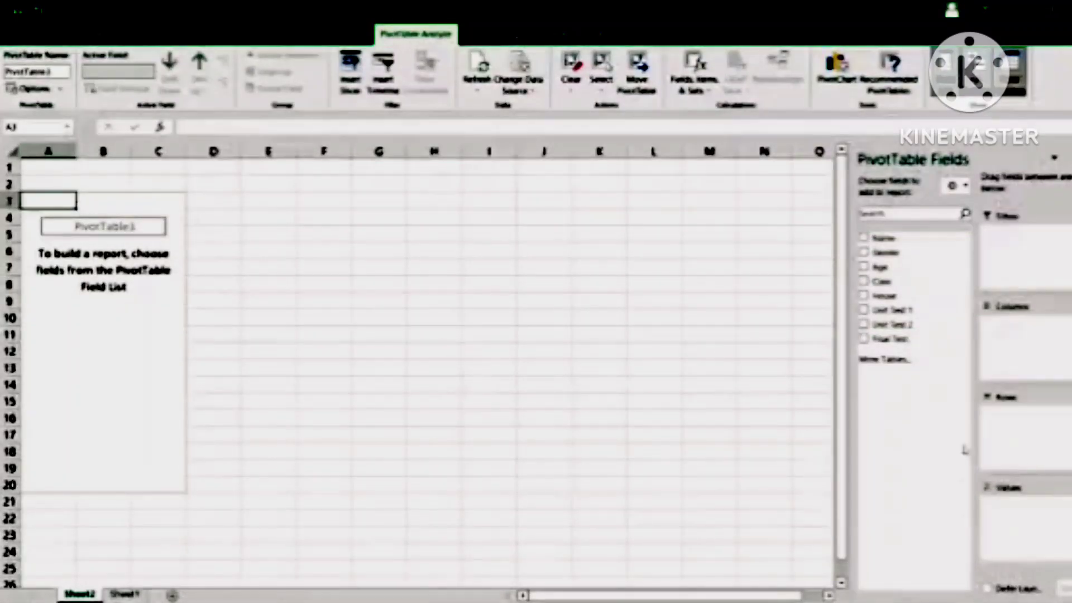
left_click(946, 188)
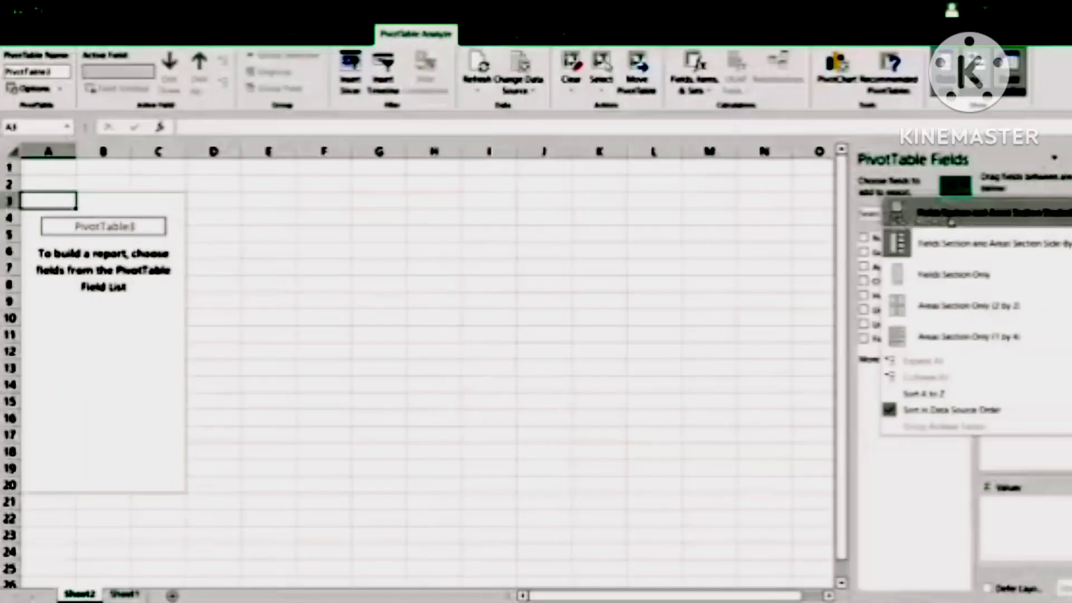
left_click(949, 211)
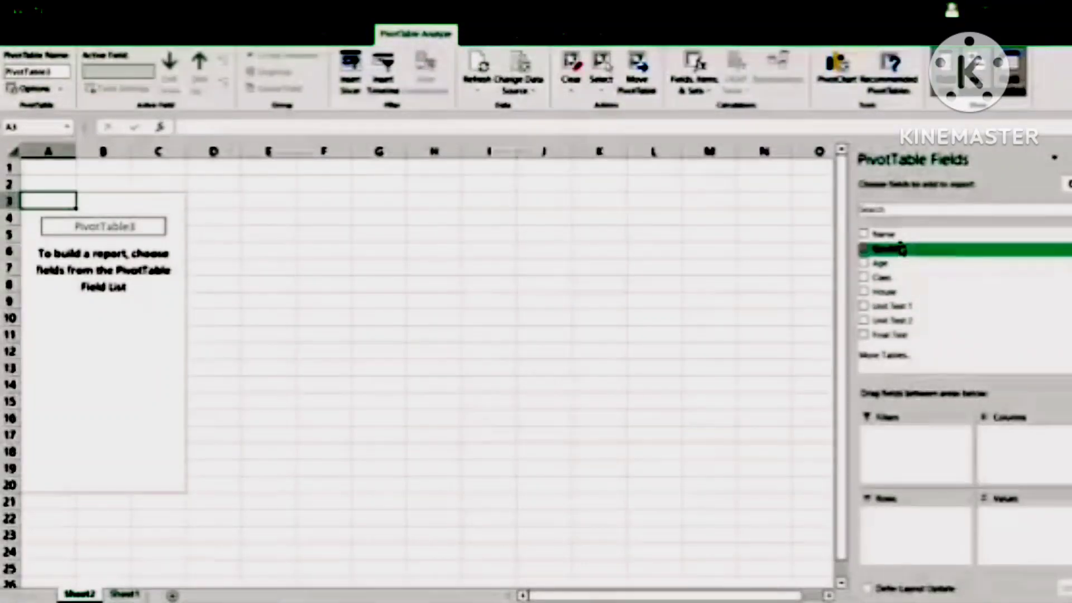
Check the source data on Sheet1, and build the PivotTable with Gender in Rows and Final Test summed in Values.
left_click(125, 594)
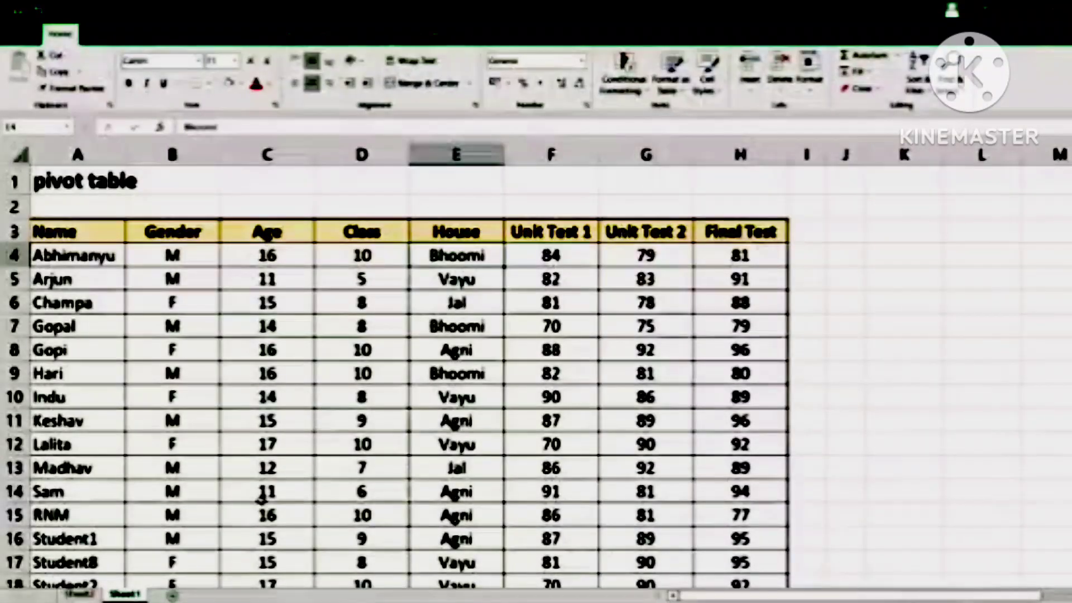
left_click(78, 593)
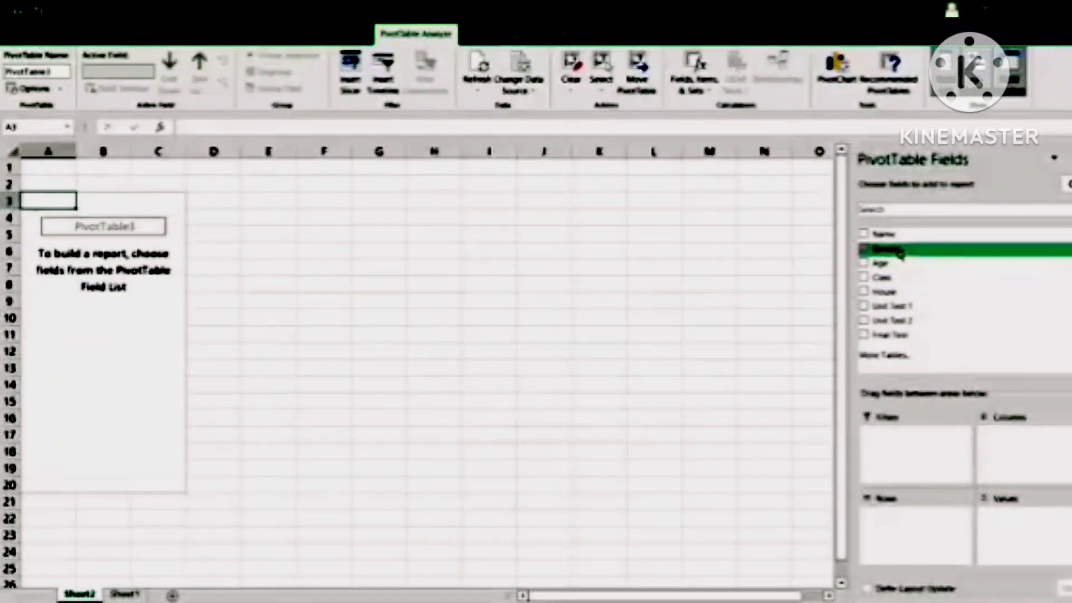
left_click_drag(901, 253, 897, 530)
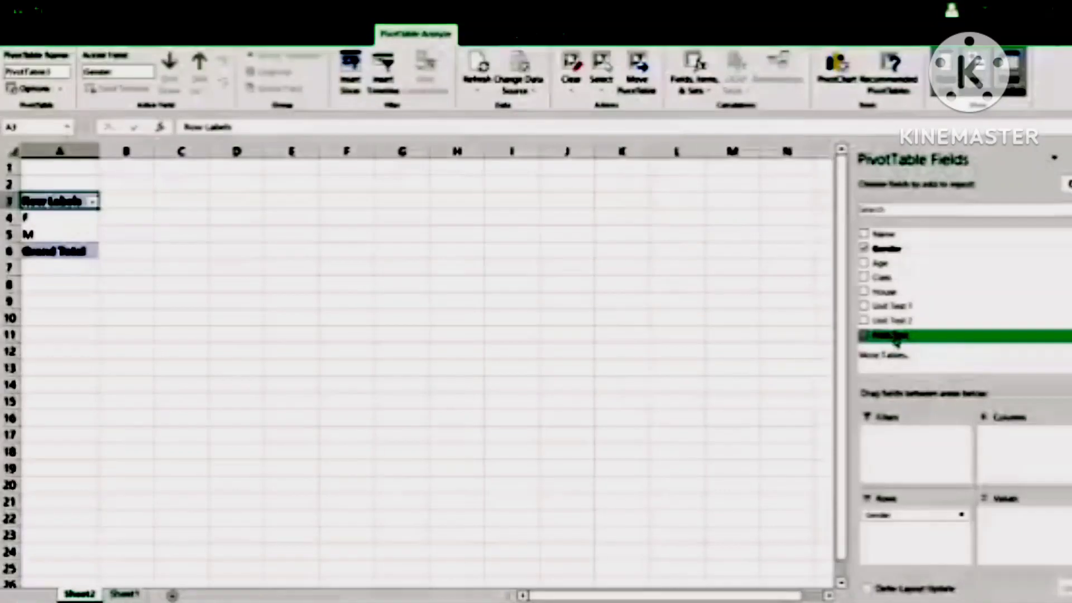
left_click_drag(892, 338, 1025, 528)
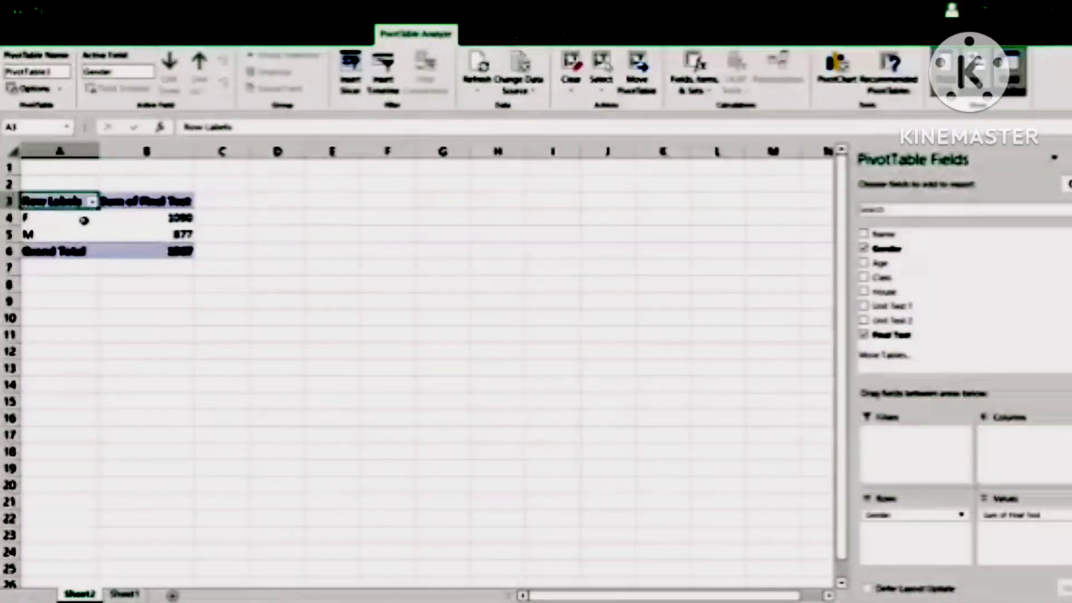
Examine the summed Final Test scores for the F and M rows of the PivotTable.
mouse_move(160, 219)
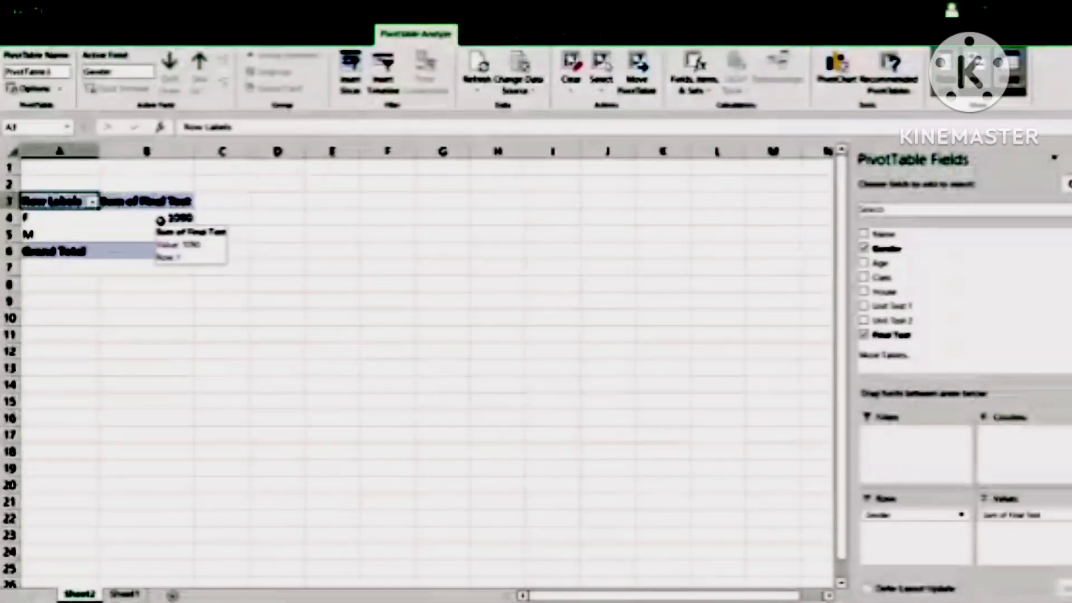
left_click(159, 235)
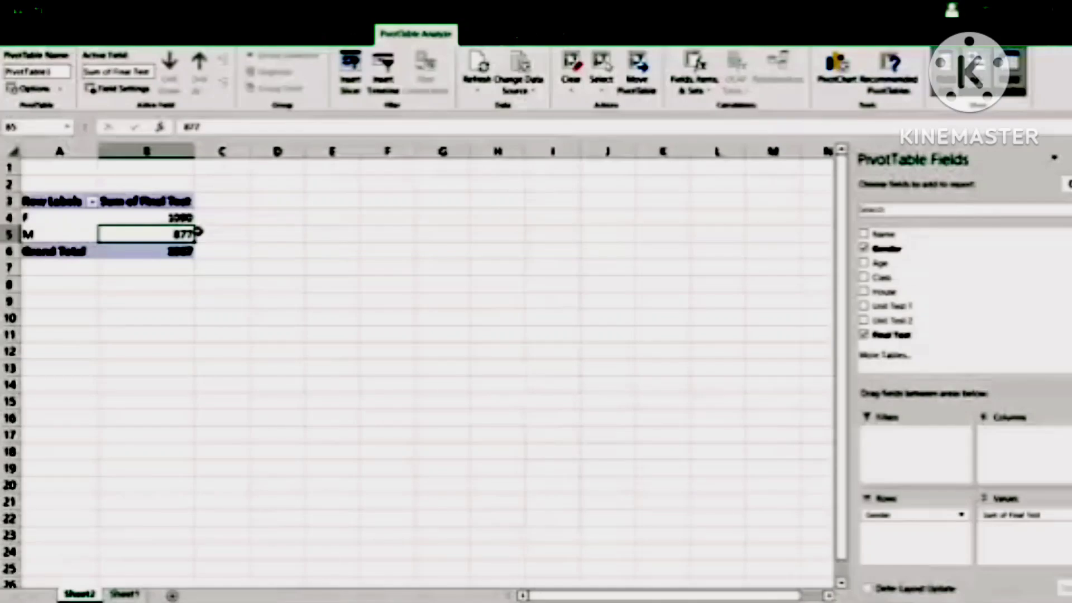
left_click(71, 220)
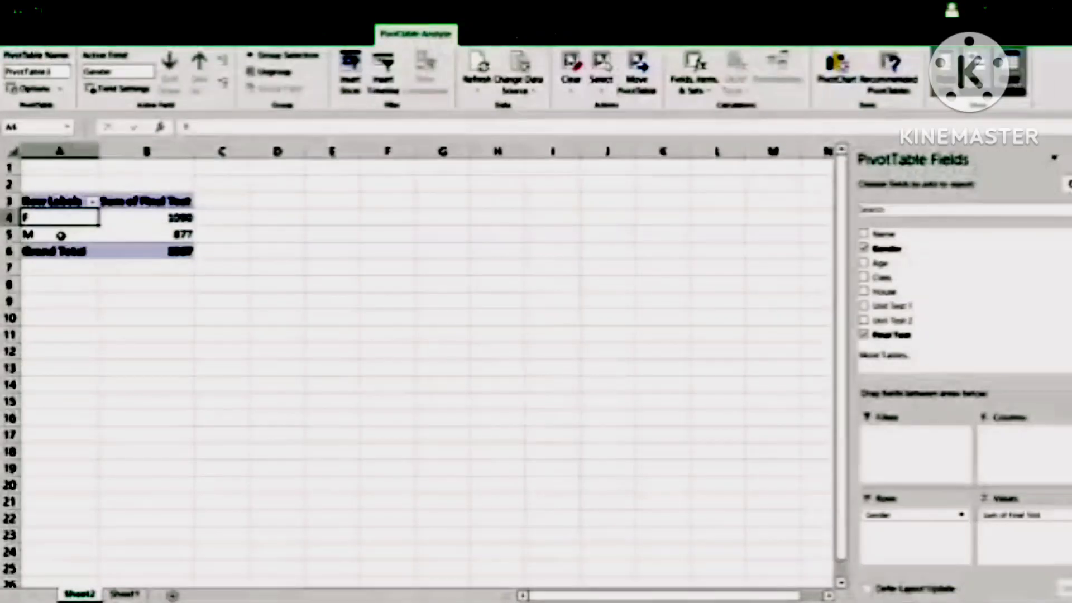
left_click(67, 235)
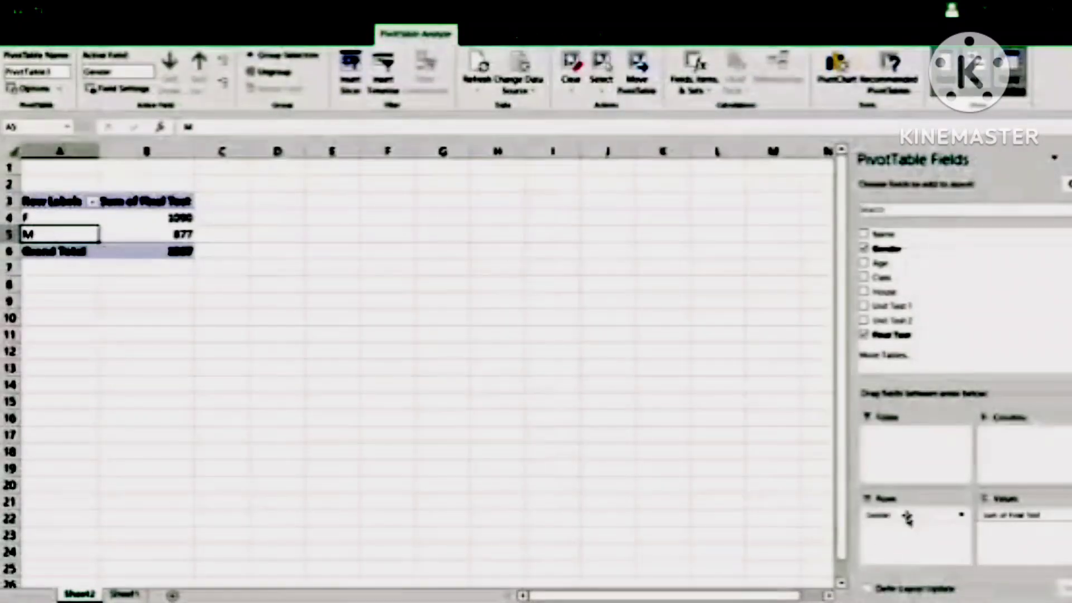
Try the Gender field in Columns to compare the layout, and return it to Rows.
left_click_drag(908, 518, 1008, 439)
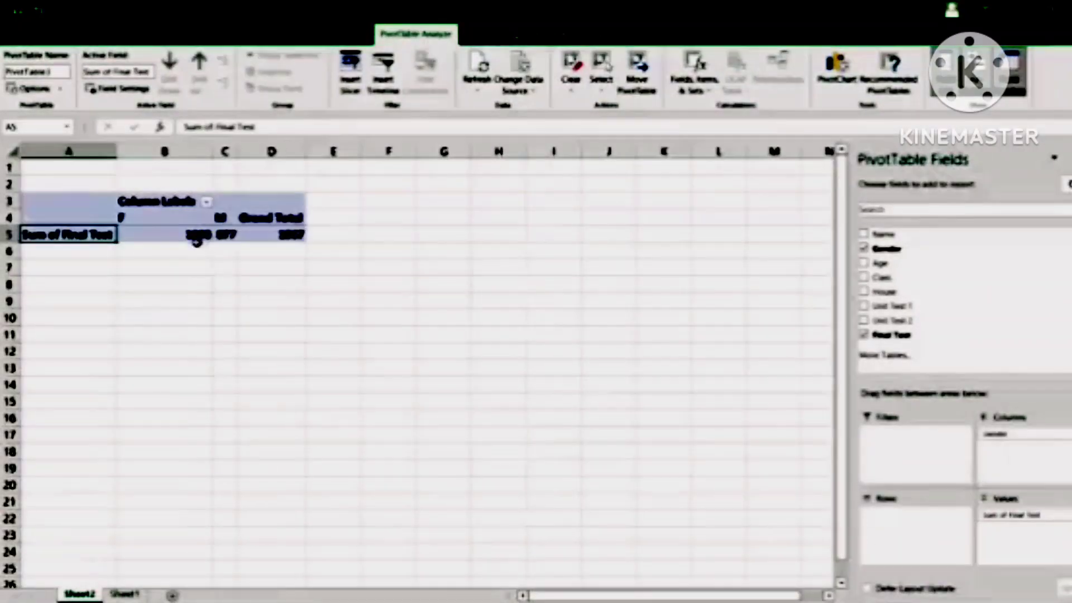
left_click(163, 215)
left_click(252, 216)
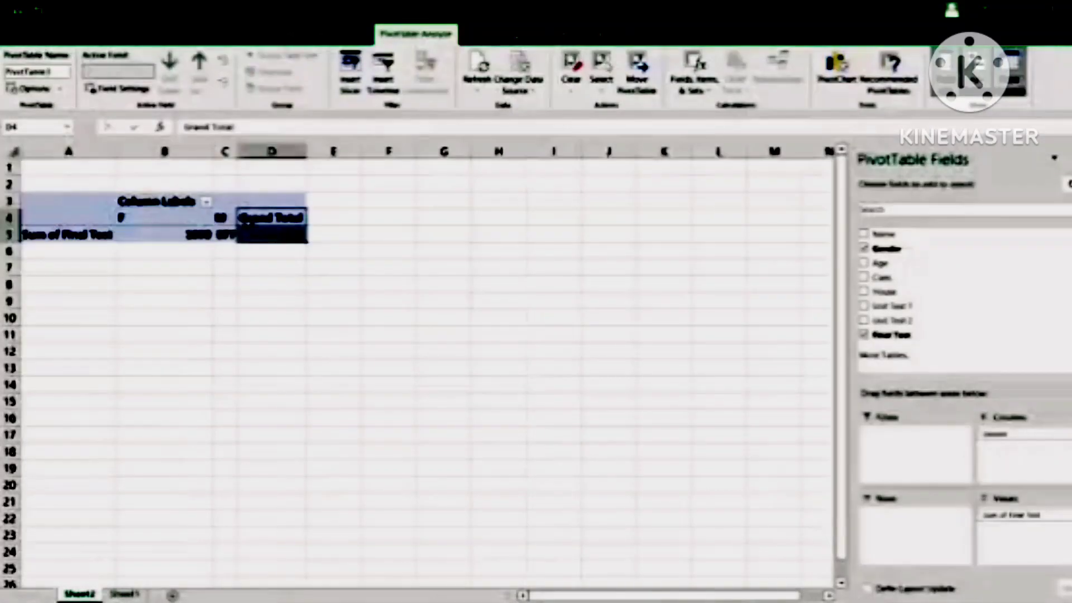
left_click(219, 220)
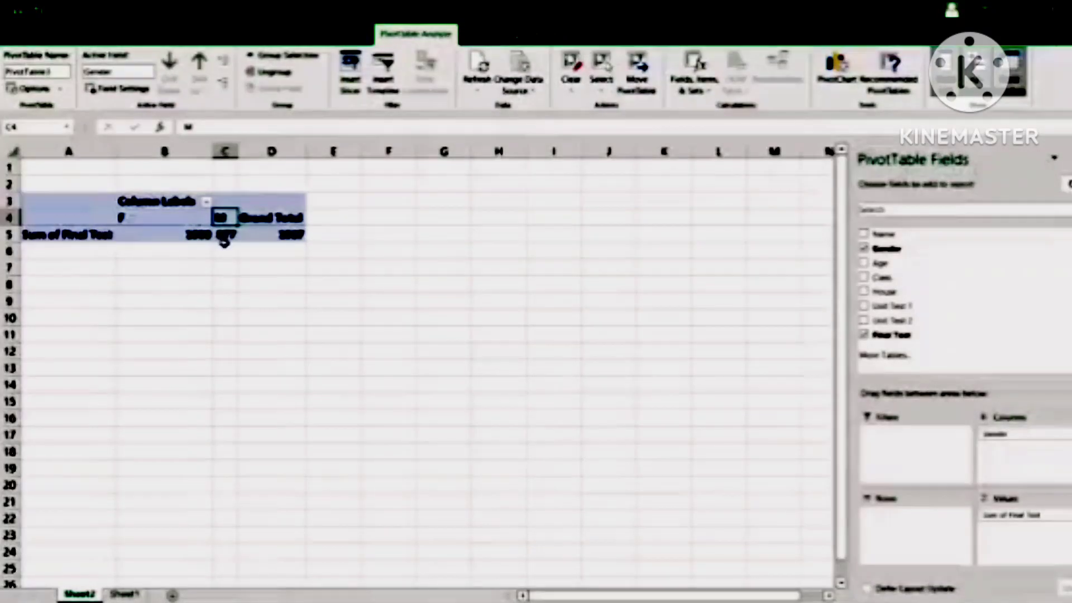
left_click_drag(1033, 438, 921, 519)
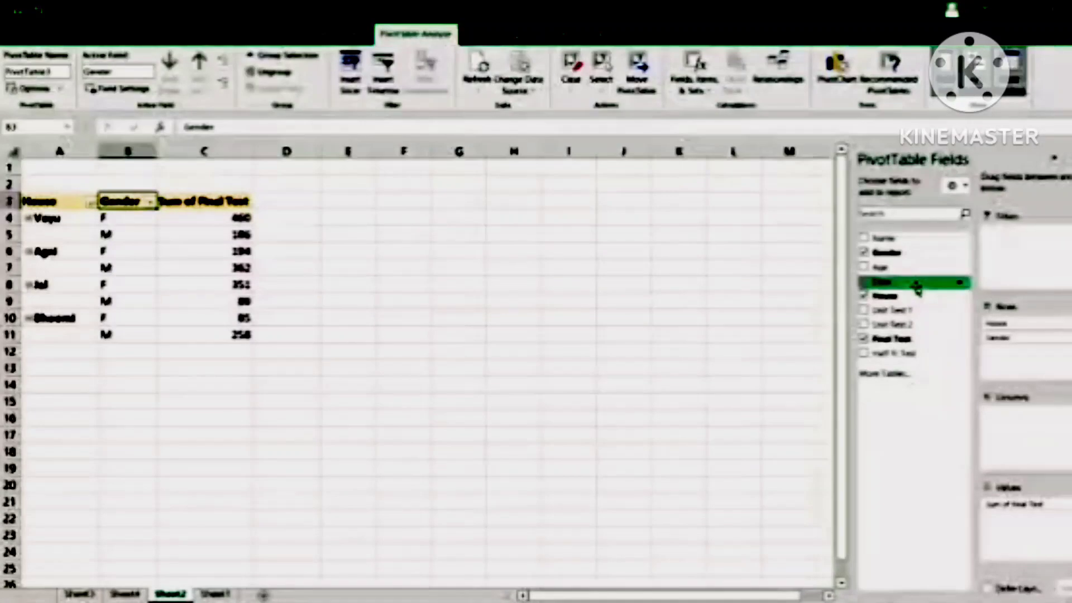
Add Unit Test 1 to the Filters area of the PivotTable and look through its available filter values.
left_click_drag(894, 310, 1036, 252)
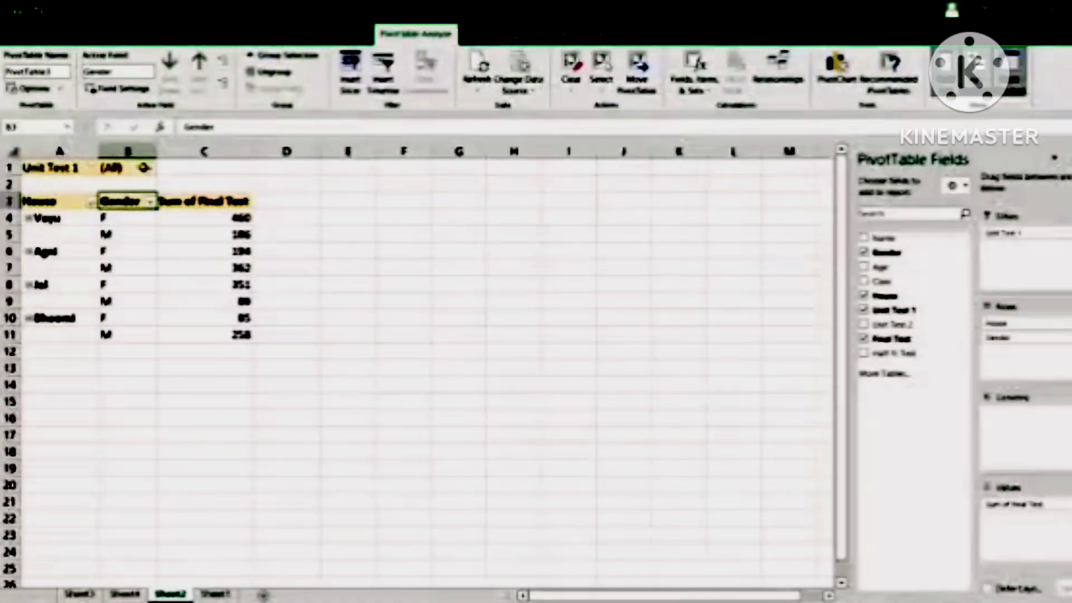
left_click(149, 170)
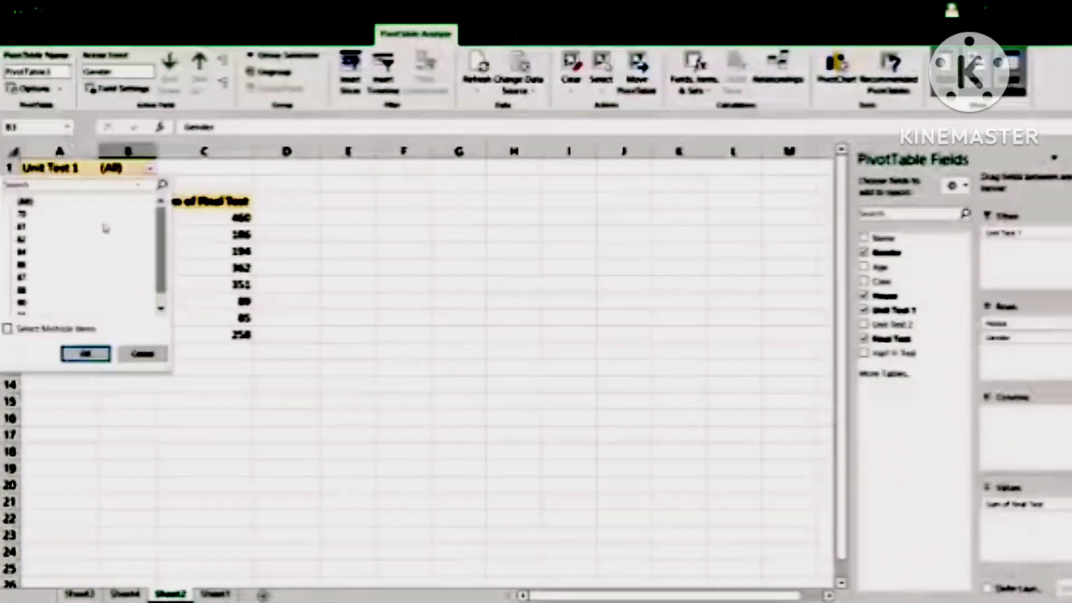
scroll(66, 262, "down", 1)
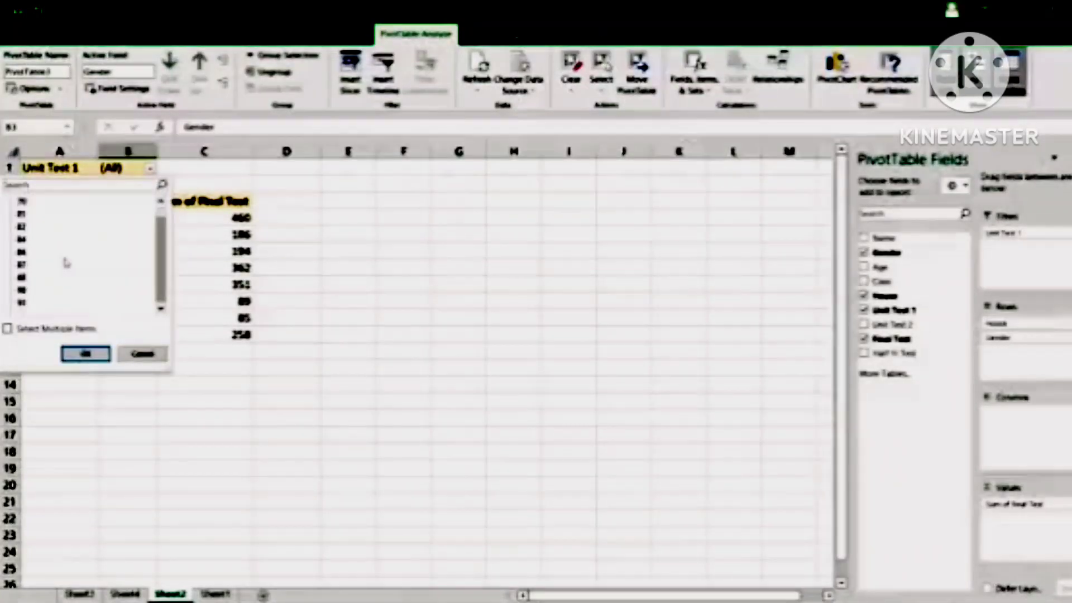
scroll(65, 263, "up", 1)
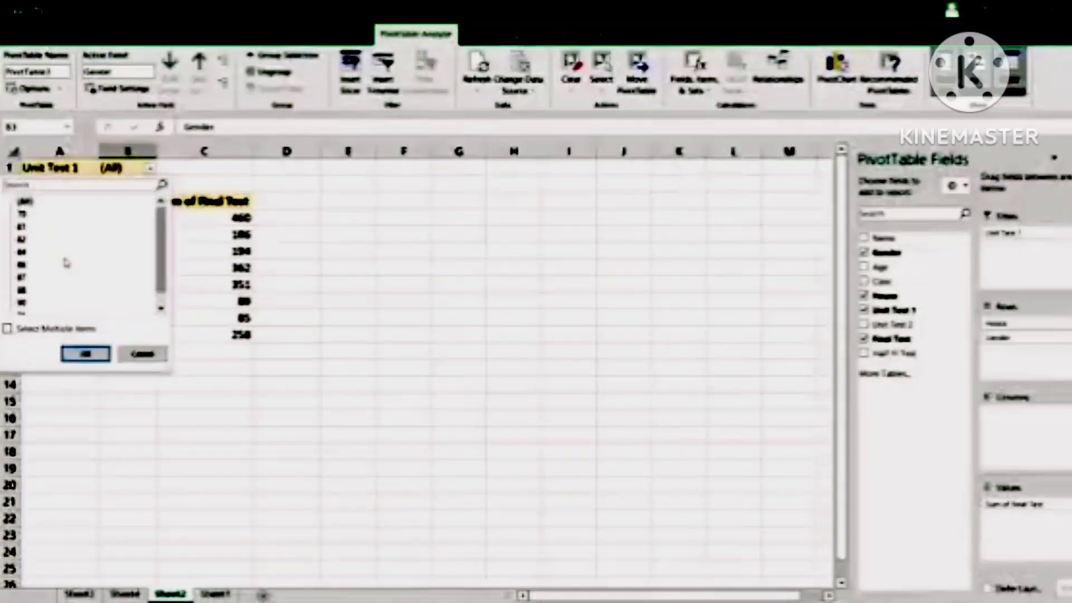
Enable multiple-item selection for the Unit Test 1 filter, clear all values, and filter the PivotTable to 91 only.
left_click(7, 329)
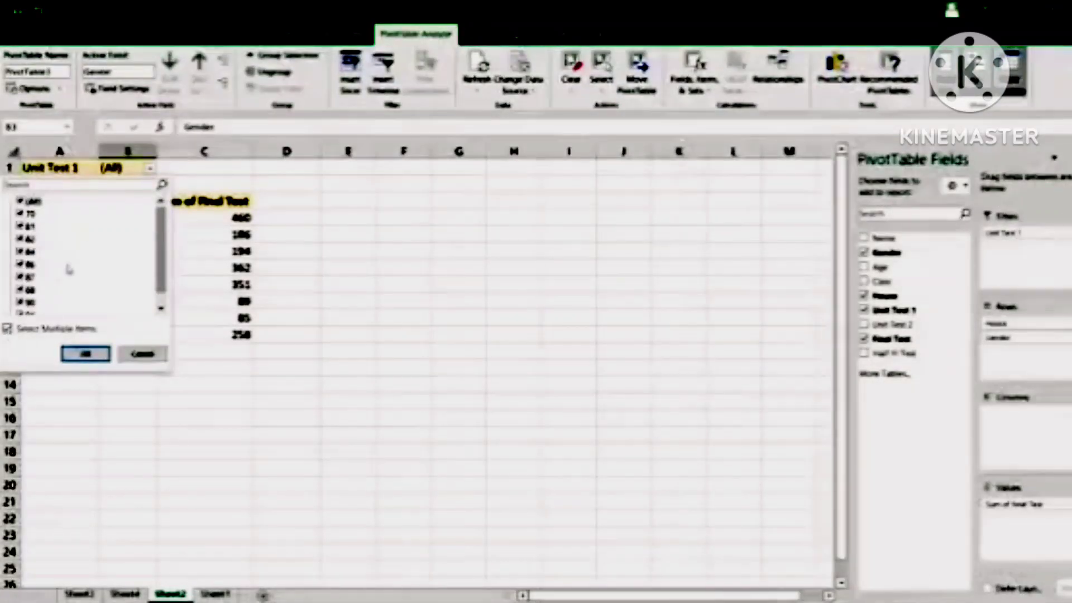
scroll(84, 254, "down", 1)
scroll(73, 235, "up", 1)
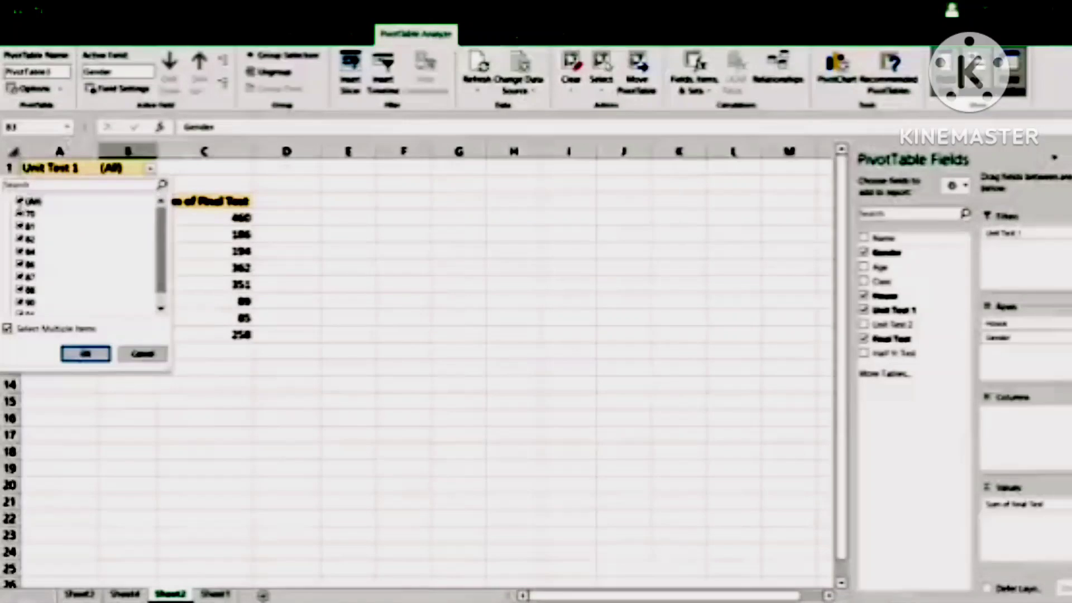
left_click(22, 201)
scroll(44, 285, "down", 1)
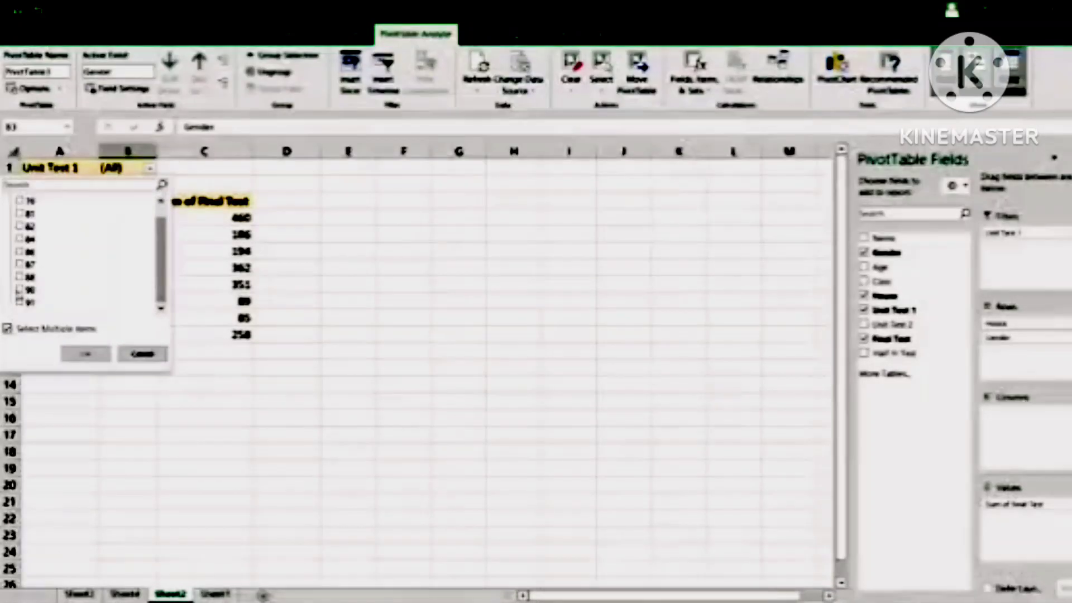
left_click(21, 302)
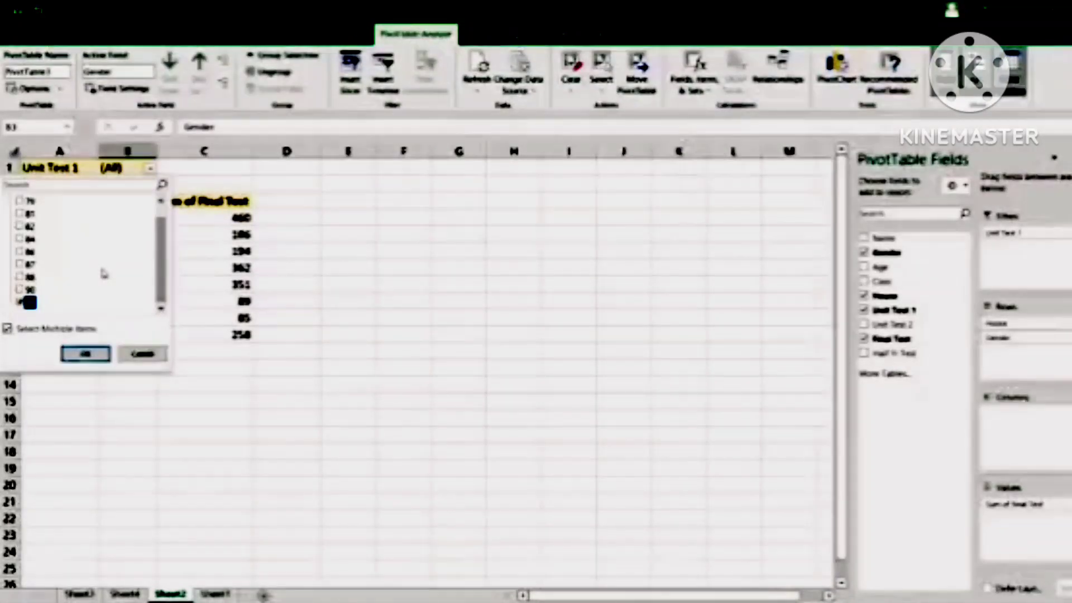
left_click(85, 354)
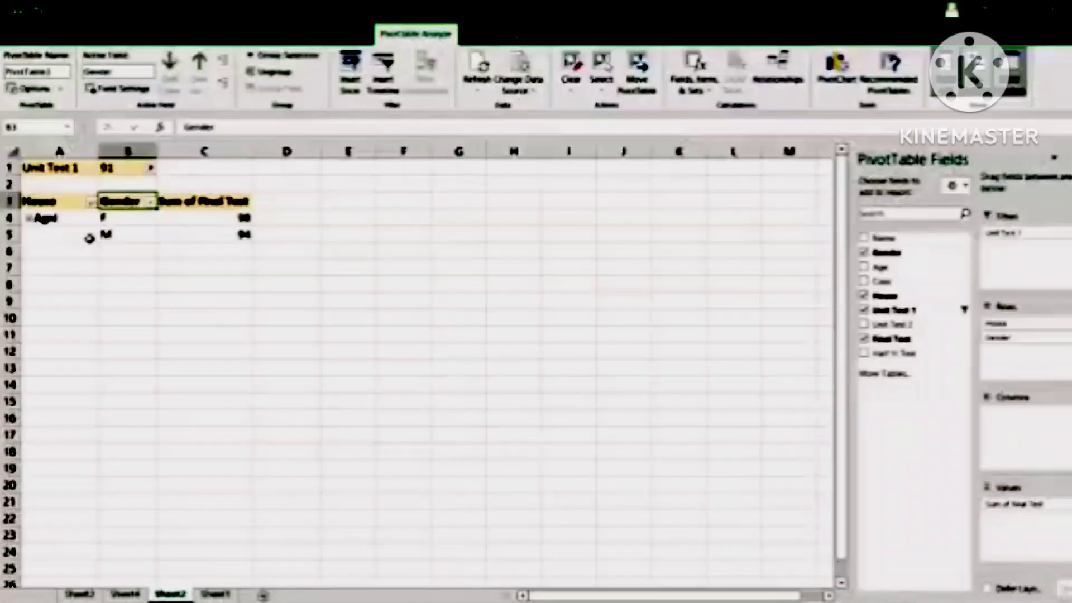
Check the filtered Final Test sums for Agni's F and M rows, and remove Unit Test 1 from the Filters area.
left_click(60, 219)
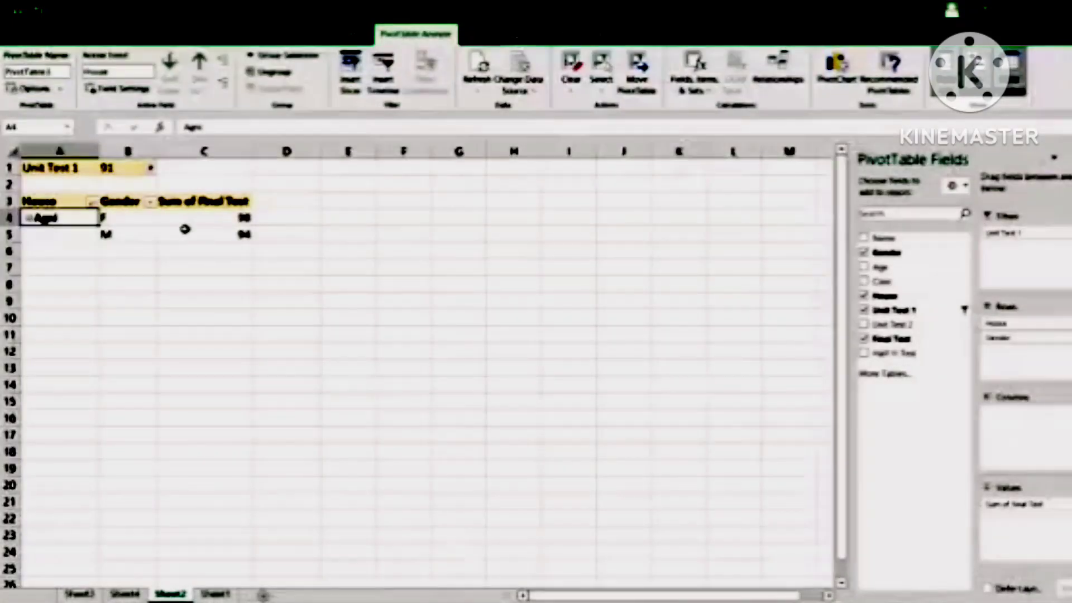
left_click(218, 221)
left_click(223, 232)
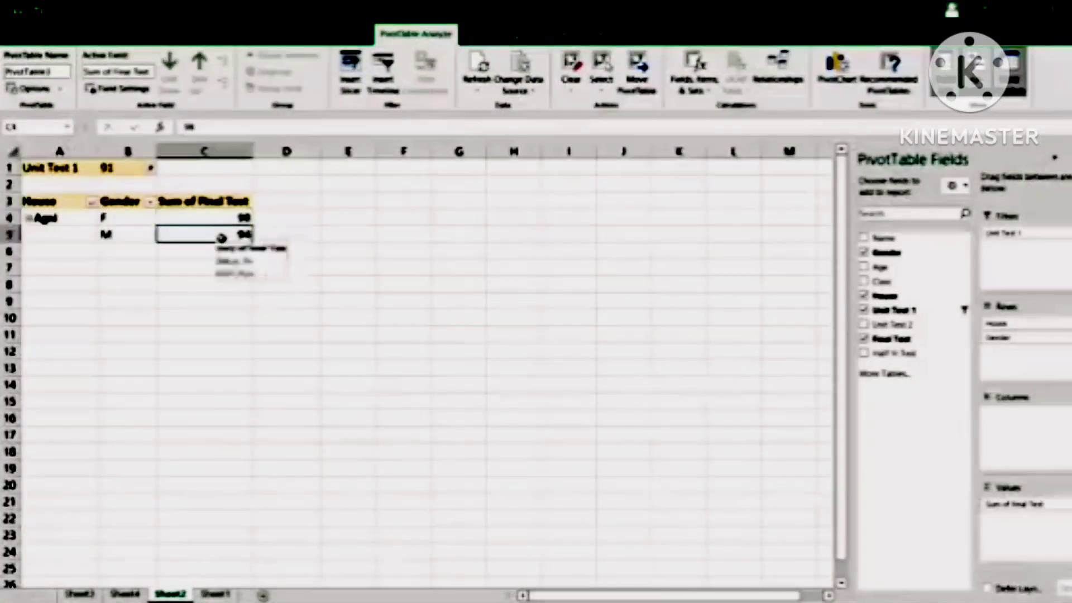
left_click(220, 216)
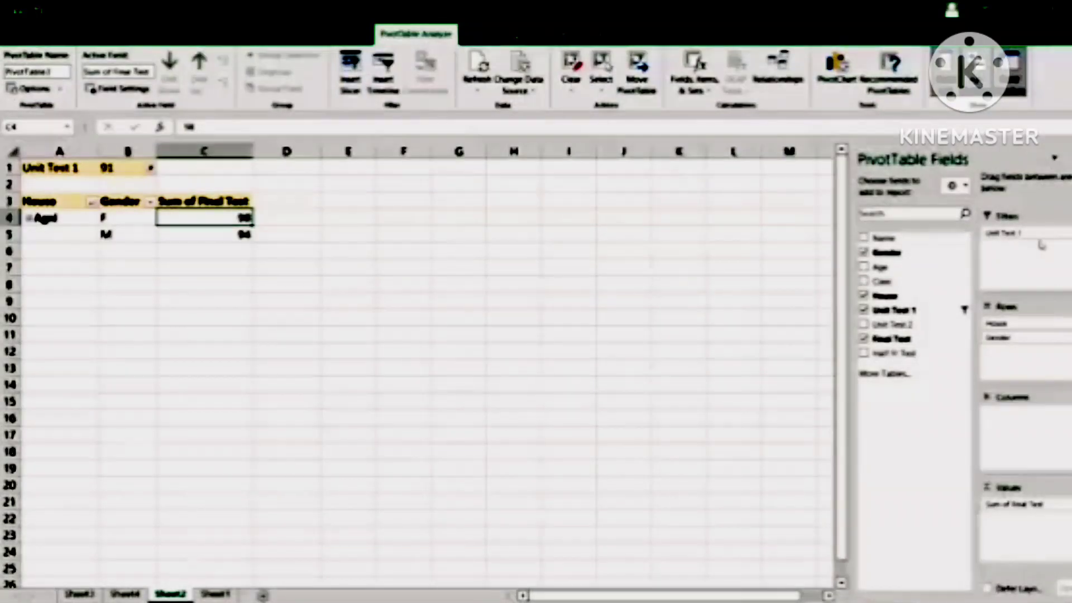
left_click_drag(1040, 236, 922, 302)
left_click(121, 204)
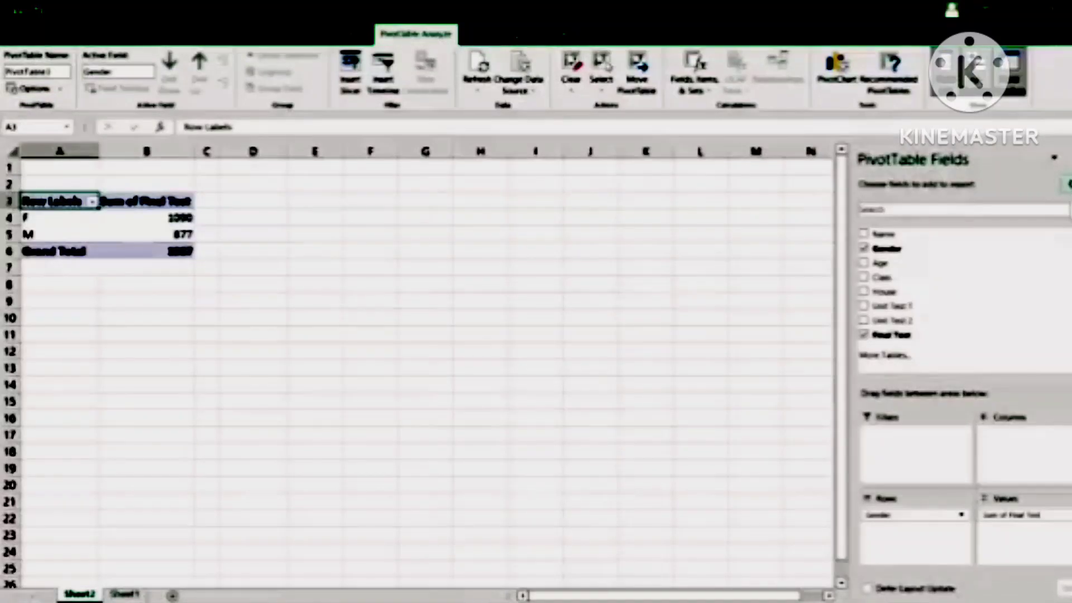
Arrange the Gender PivotTable's field list with the fields section and areas section side by side.
left_click(1067, 184)
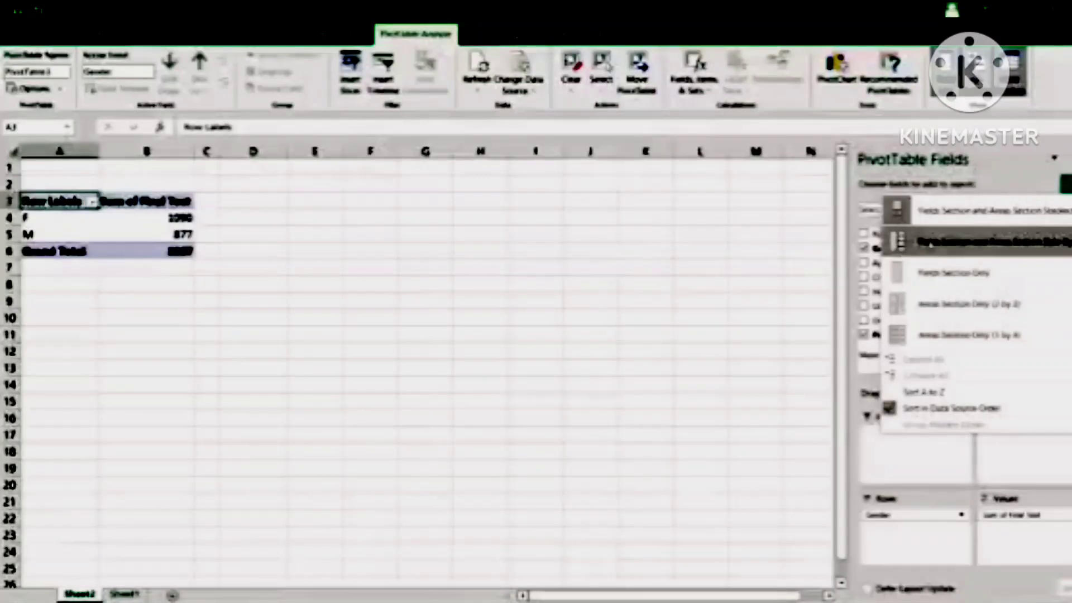
left_click(957, 253)
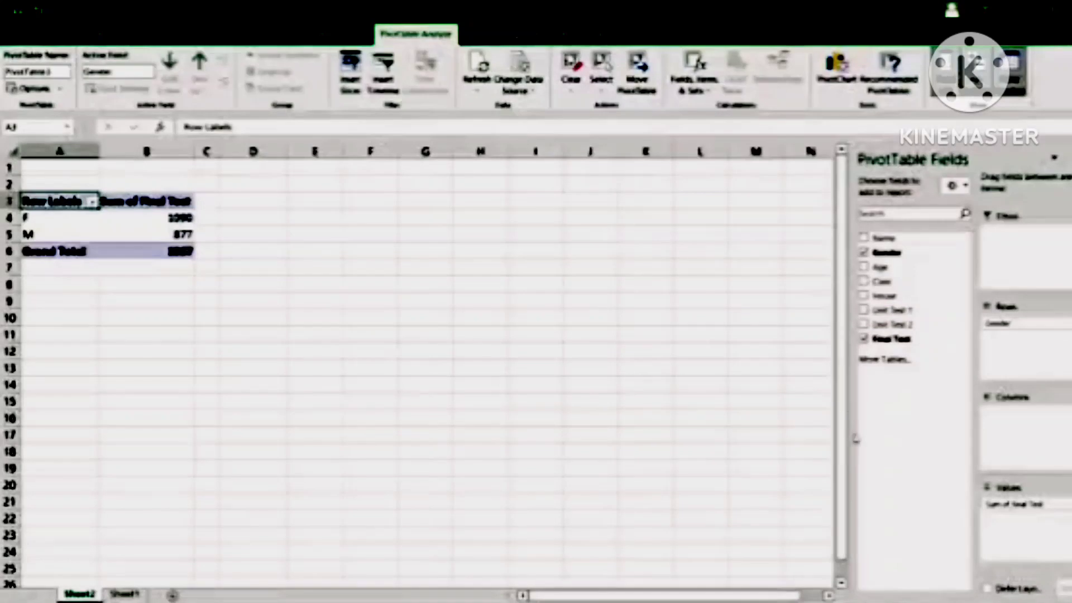
Compare the Sum of Final Test values for the F and M rows of the Gender PivotTable.
left_click(50, 219)
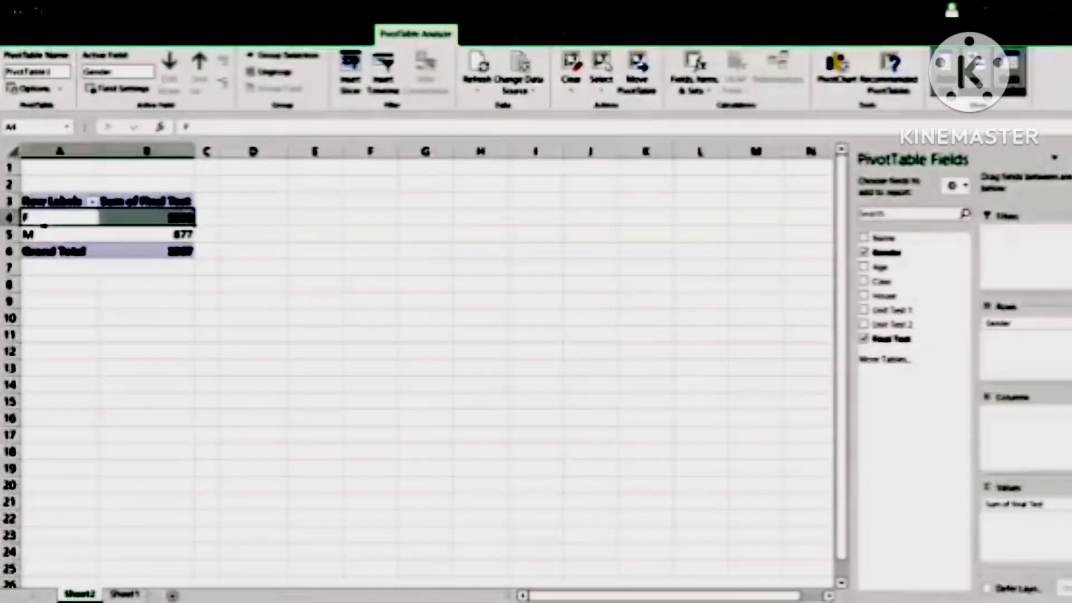
left_click(151, 215)
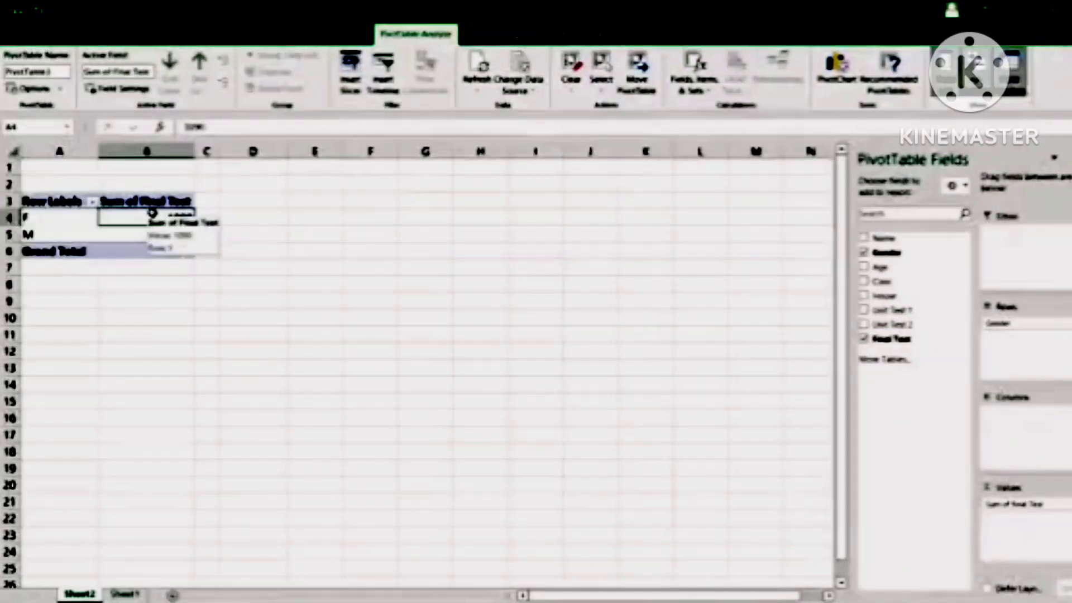
left_click(172, 235)
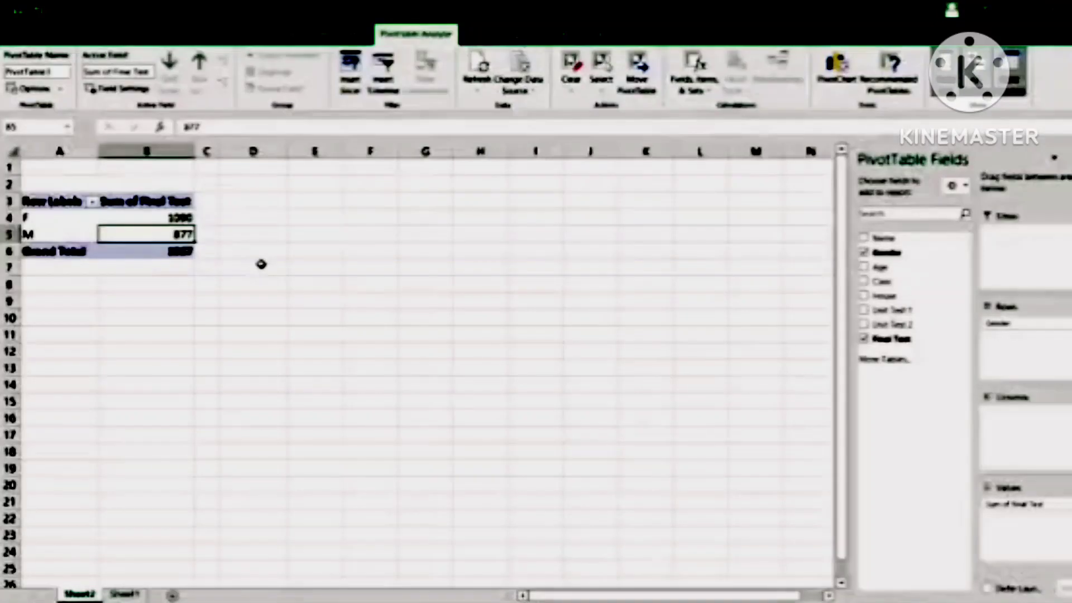
left_click(145, 217)
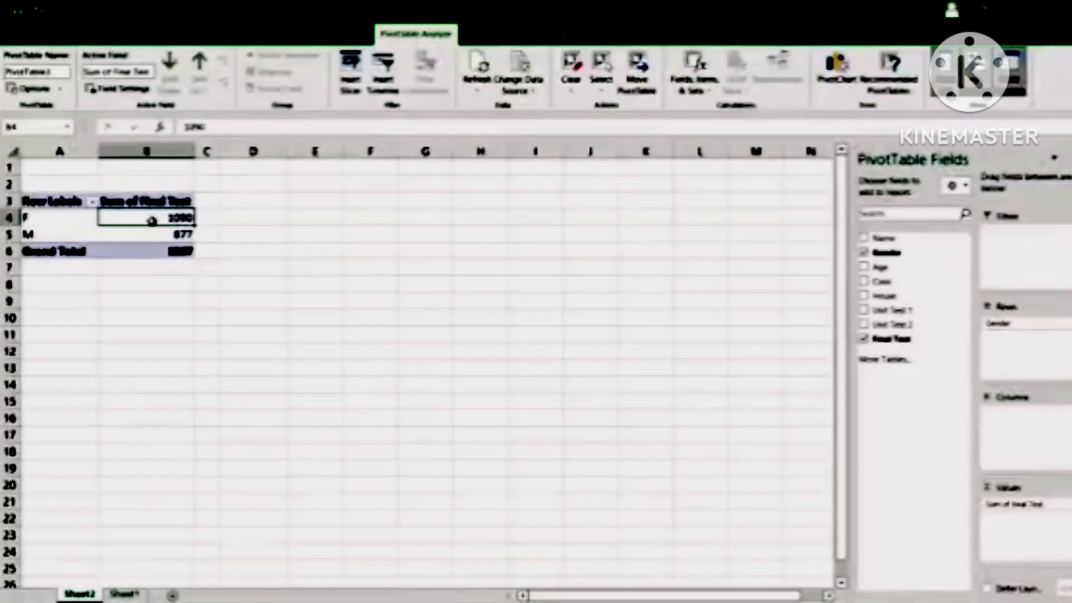
left_click(149, 233)
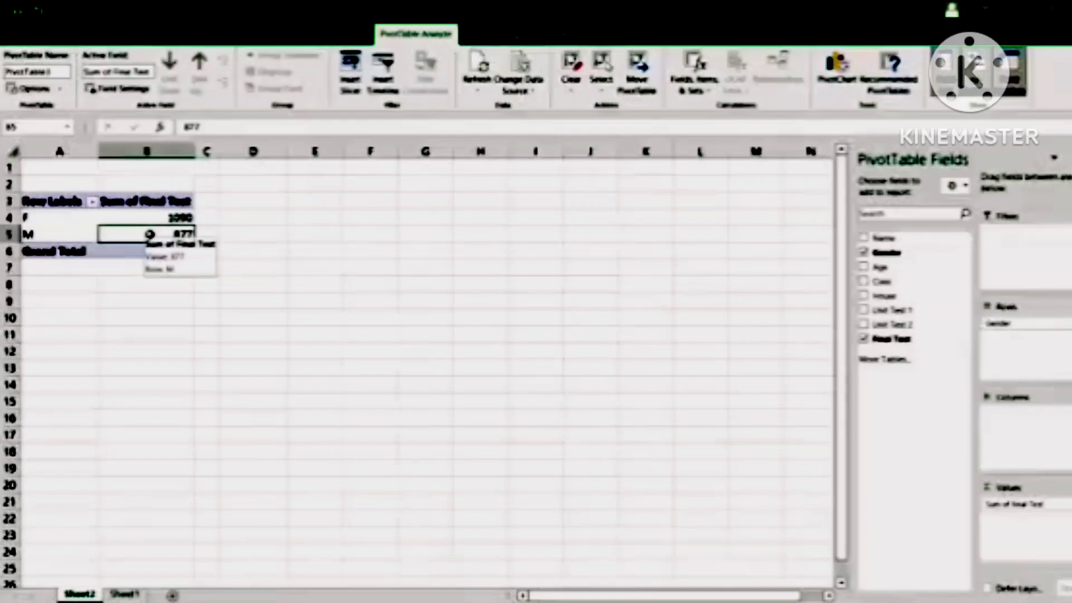
left_click(149, 217)
left_click(150, 233)
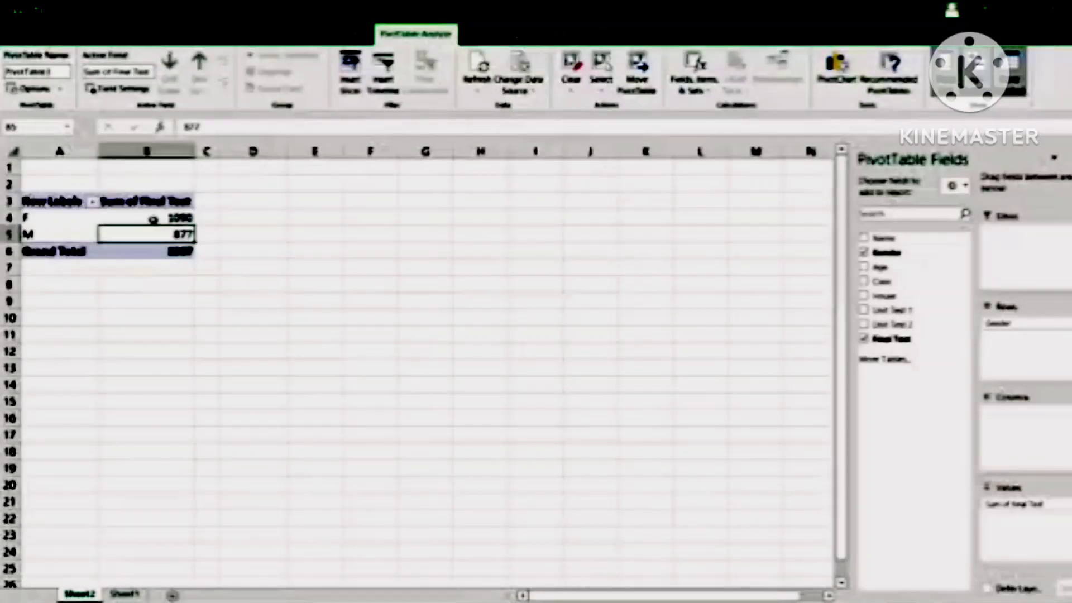
left_click(152, 219)
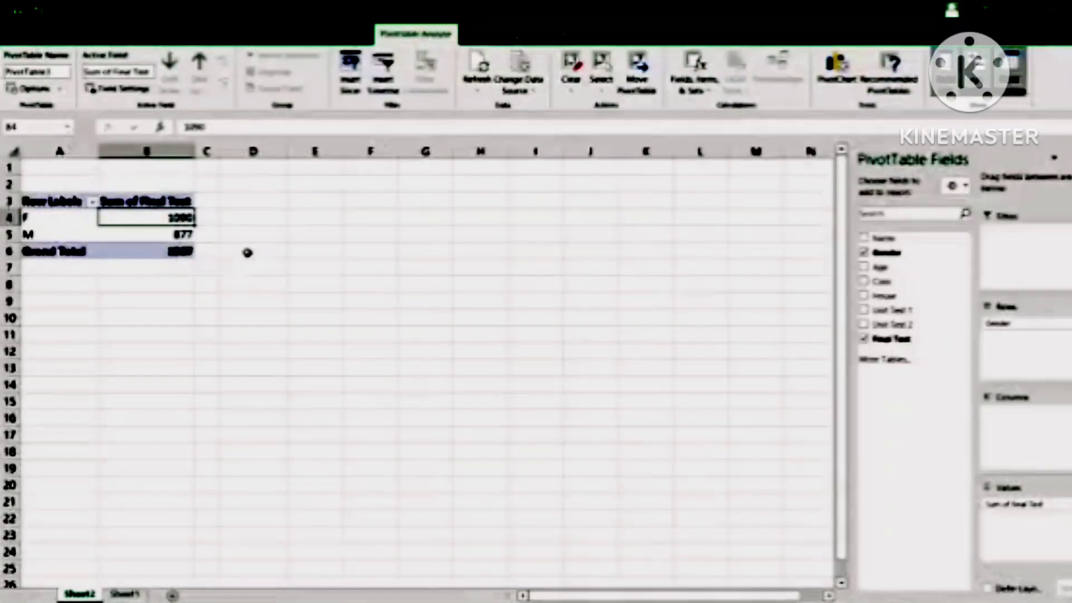
left_click(160, 235)
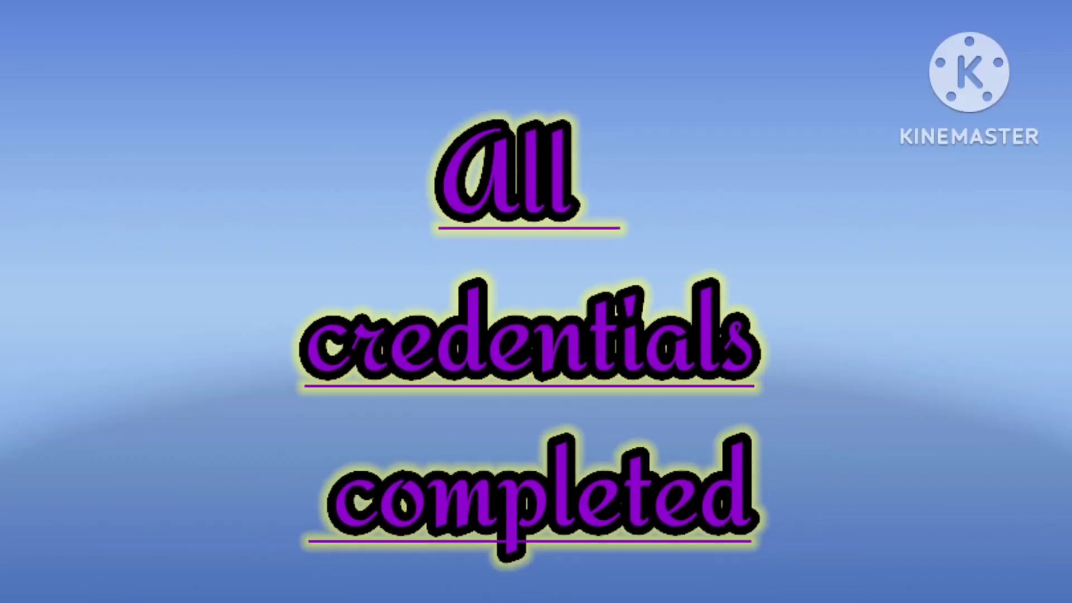